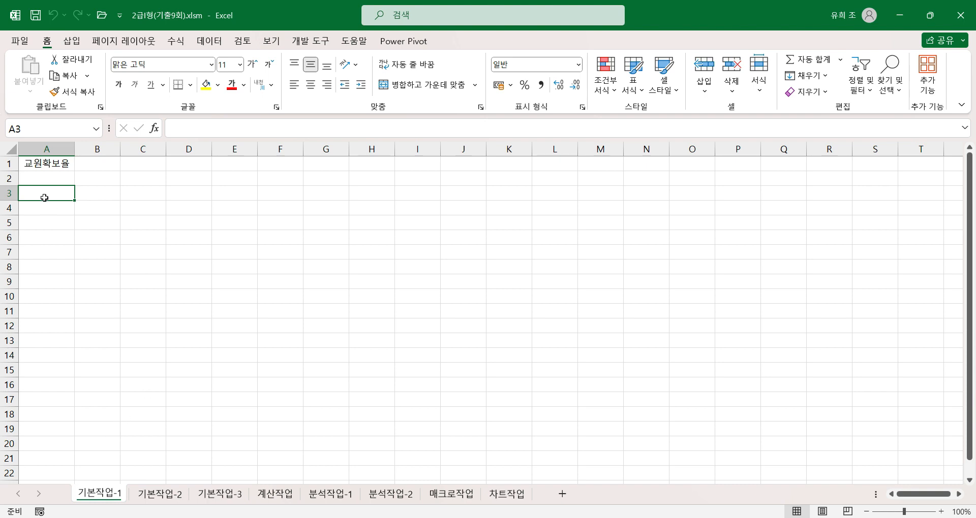
left_click_drag(42, 194, 273, 283)
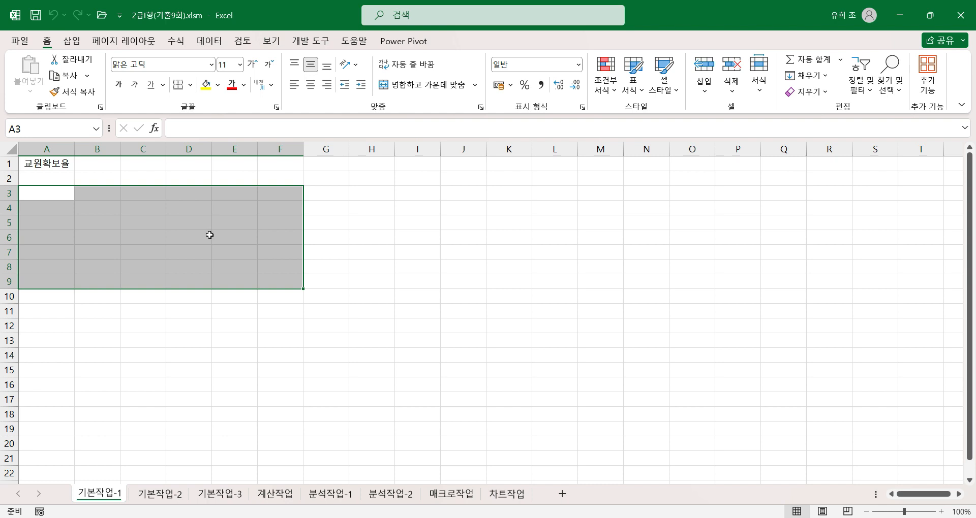
On the 기본작업-2 sheet, merge and center the title across A1:F1.
left_click(155, 495)
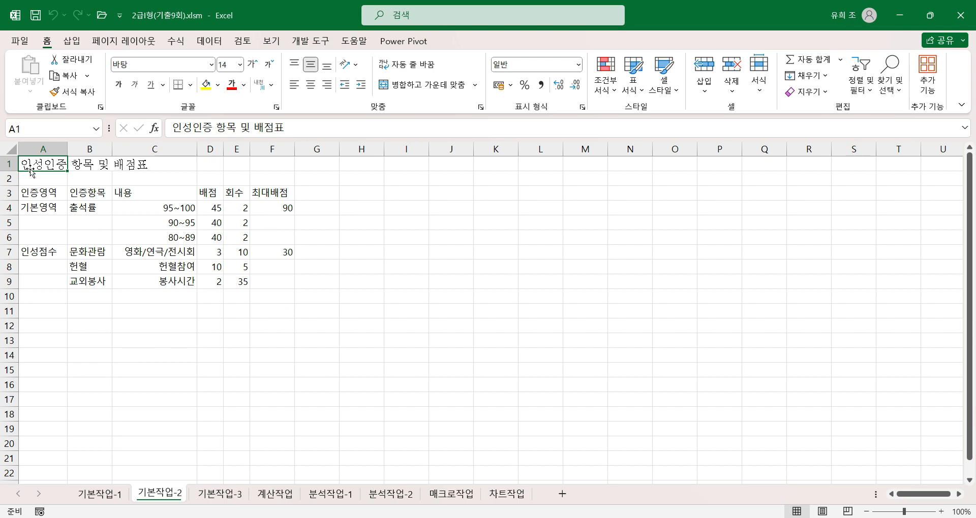
left_click_drag(38, 163, 254, 166)
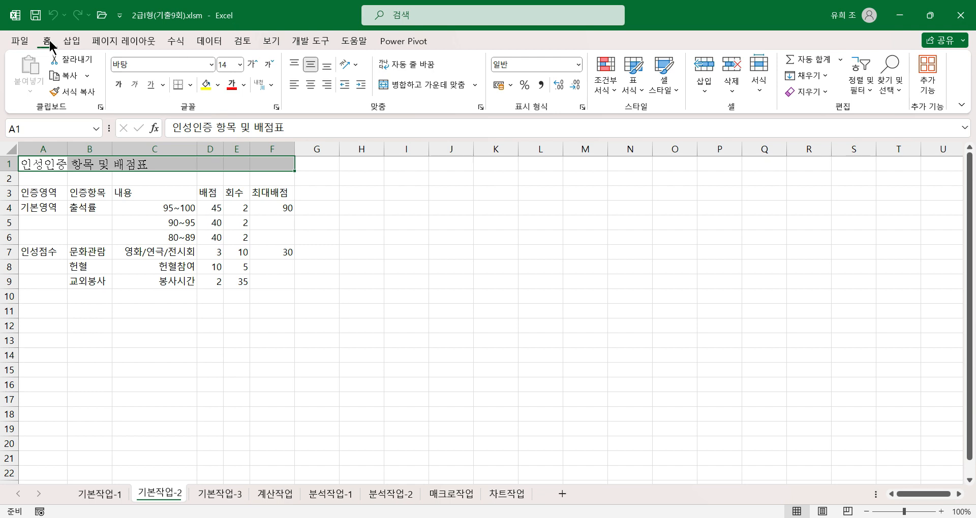
left_click(447, 85)
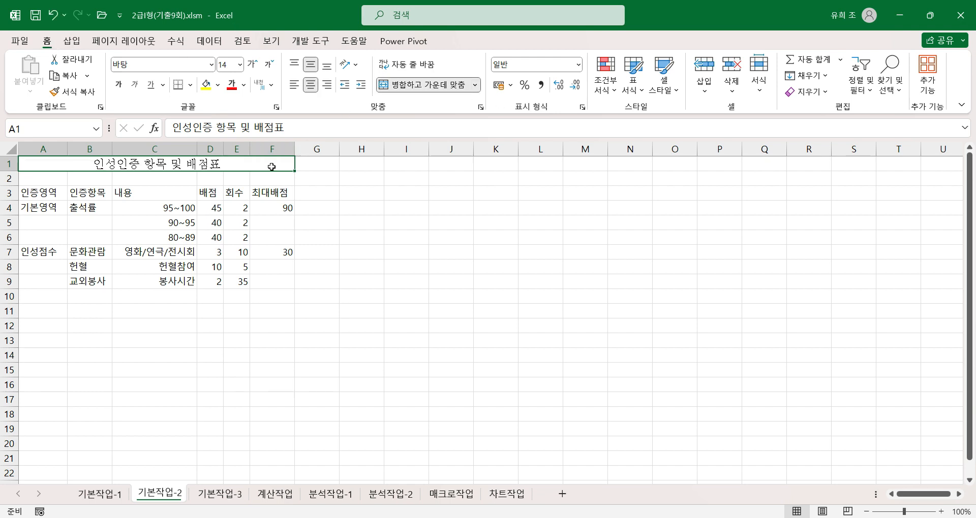
Format the title in A1 as 맑은 고딕, size 16, bold, with a double underline.
left_click(210, 65)
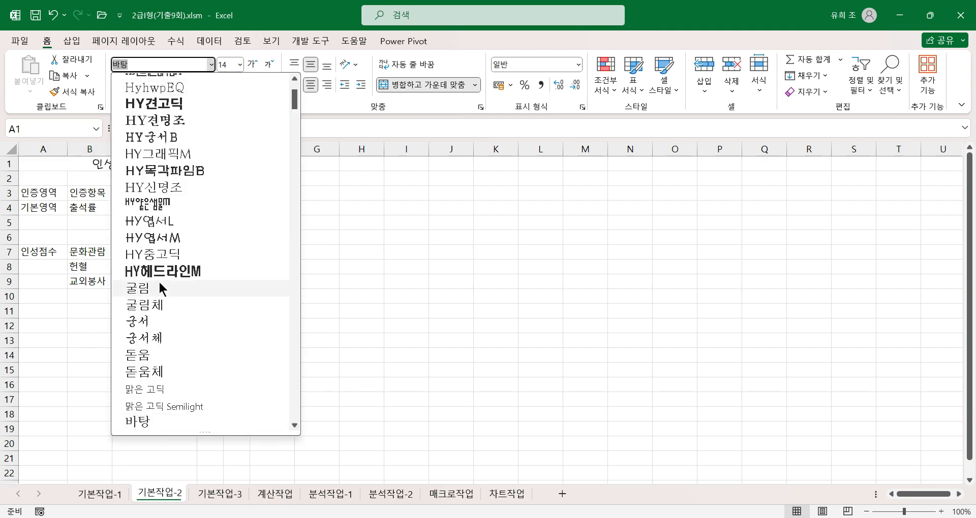
left_click(148, 389)
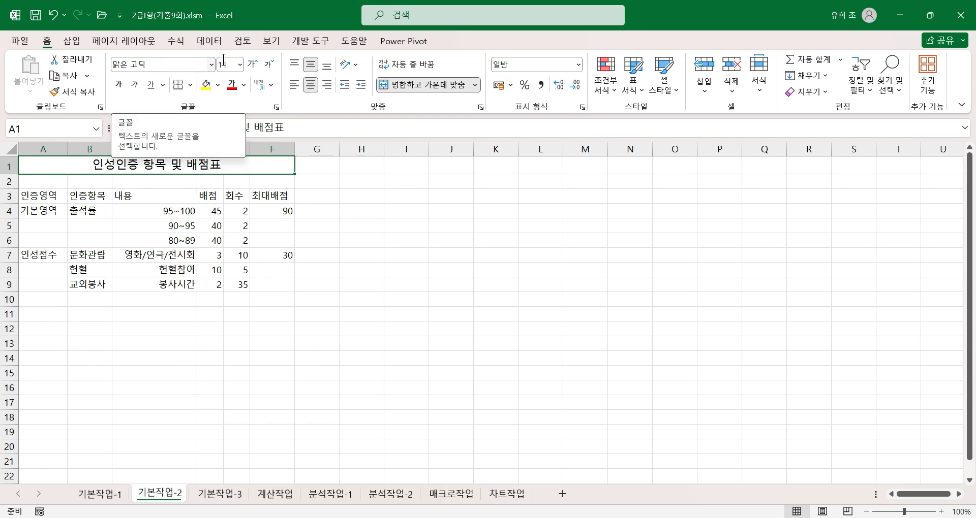
left_click(239, 64)
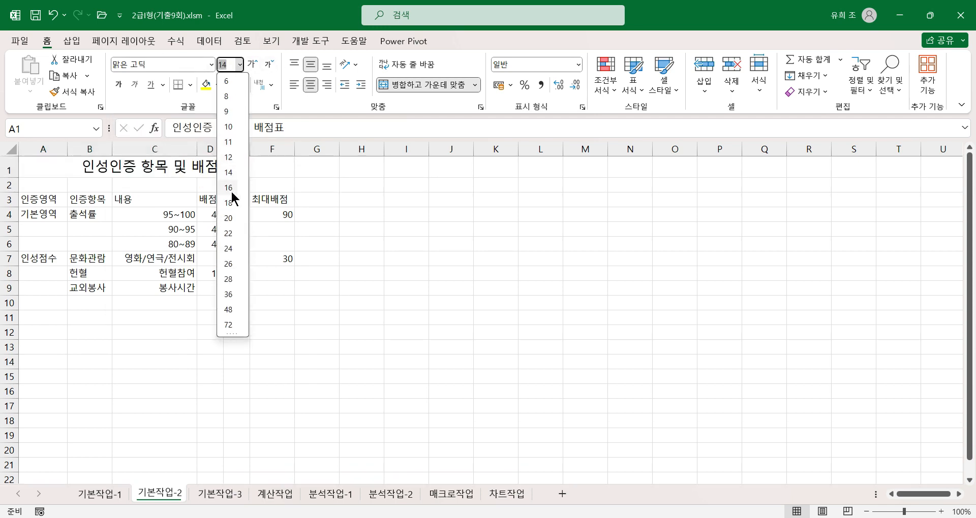
left_click(228, 188)
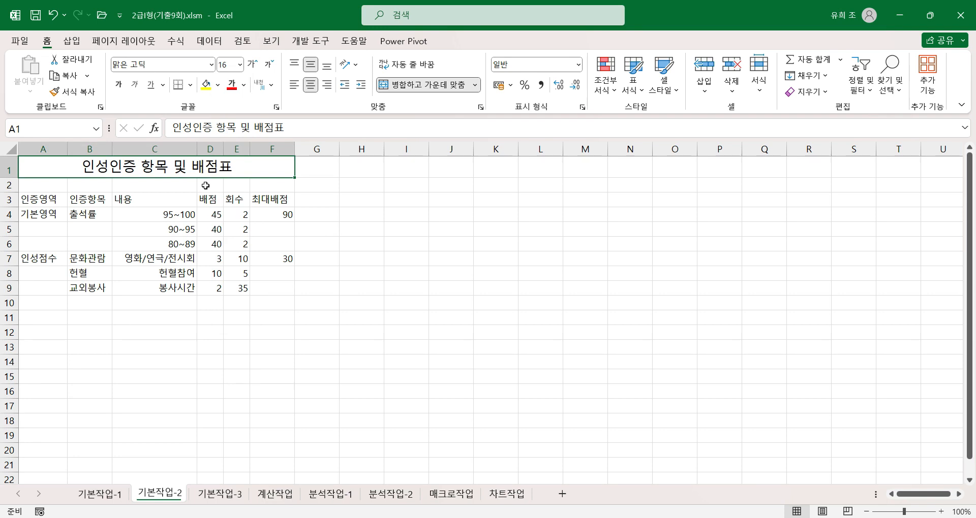
left_click(120, 85)
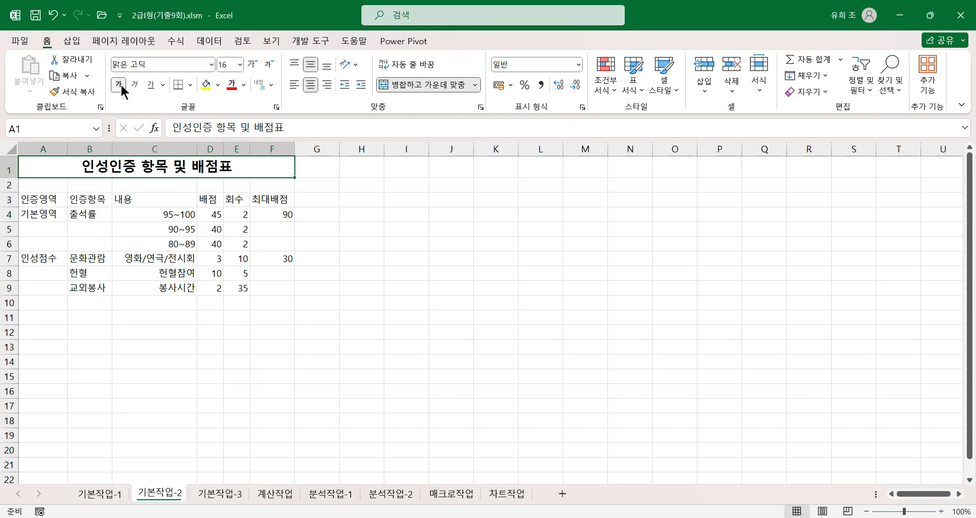
left_click(159, 84)
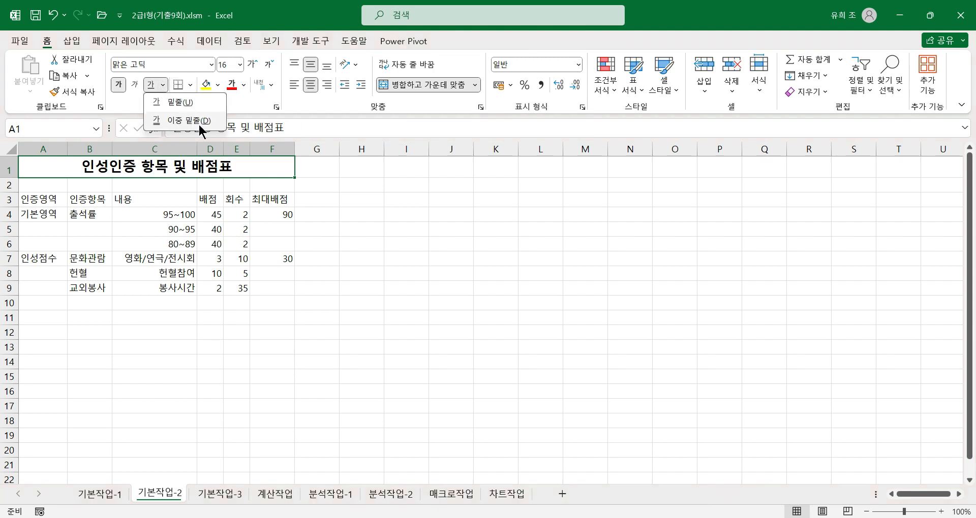
left_click(178, 122)
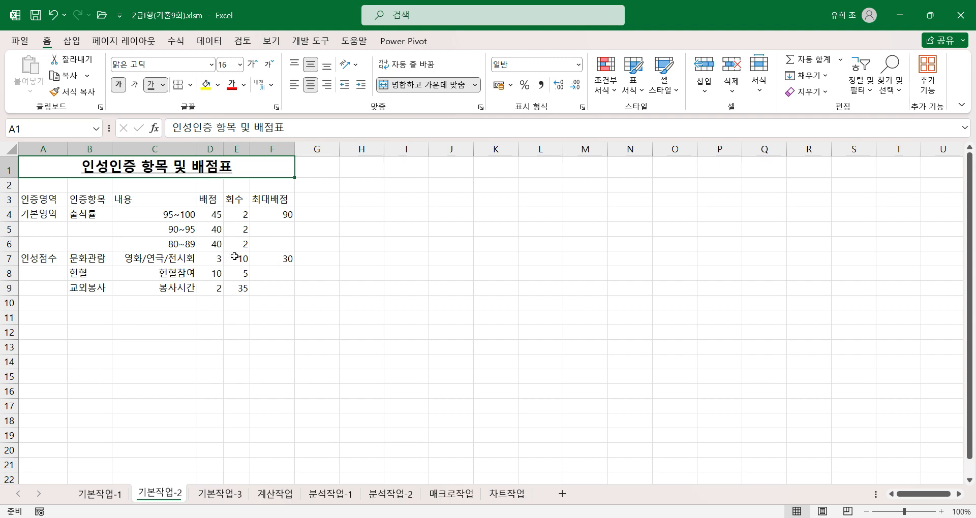
Merge and center the ranges A4:A6, A7:A9, B4:B6, F4:F6 and F7:F9 together.
left_click_drag(42, 214, 48, 240)
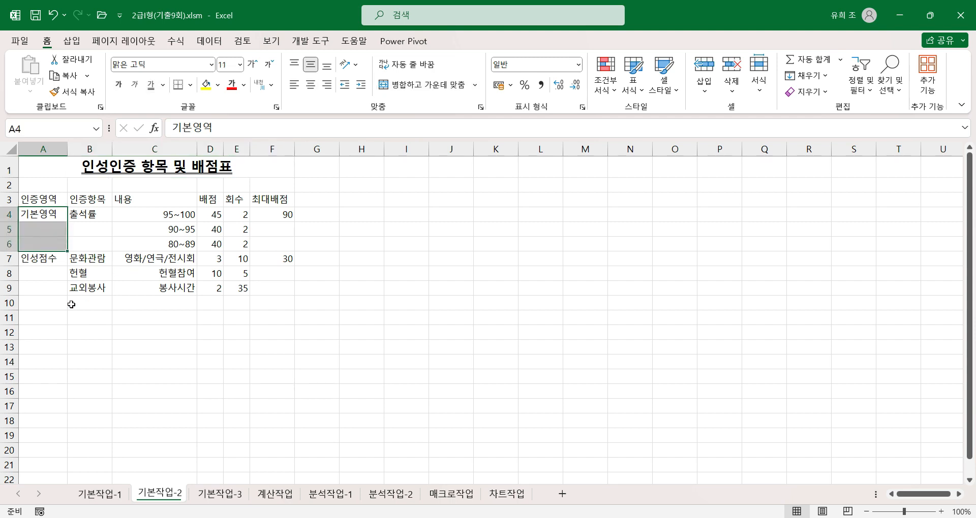
left_click(36, 258, "ctrl")
left_click_drag(37, 258, 42, 287)
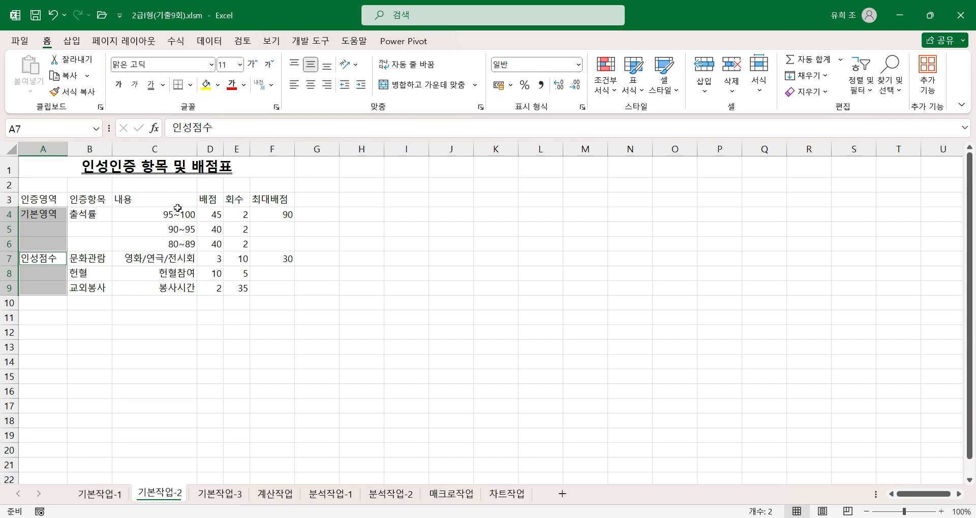
left_click_drag(102, 215, 96, 244)
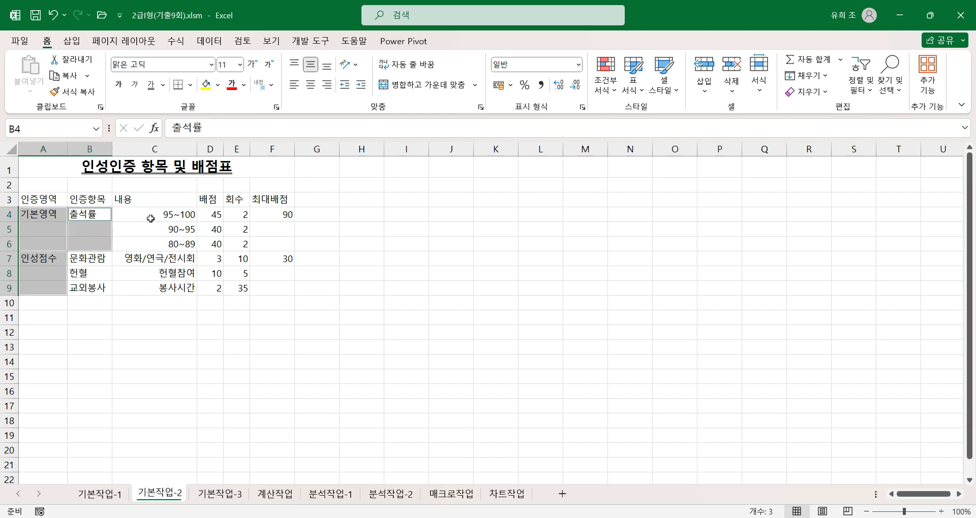
left_click_drag(275, 214, 276, 245)
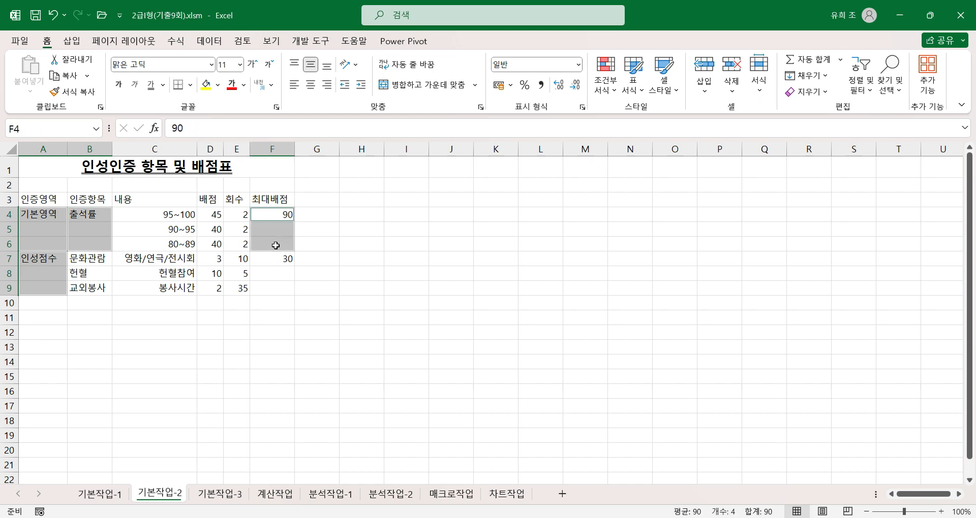
left_click_drag(278, 260, 279, 284)
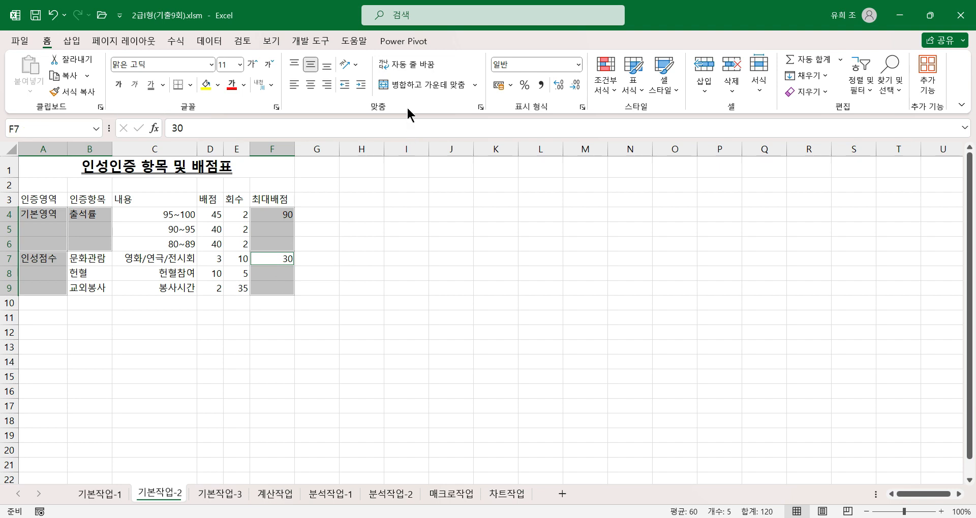
left_click(430, 85)
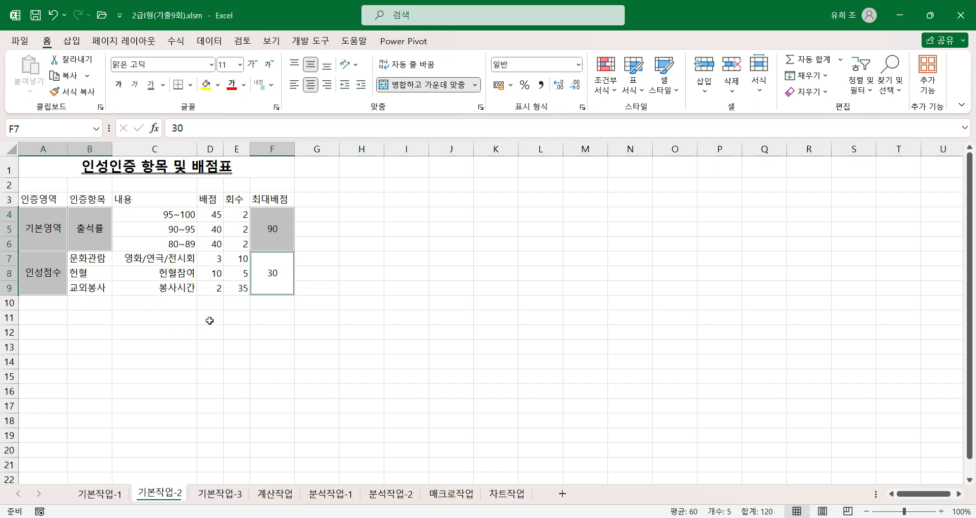
Apply the 강조색5 cell style to the header row A3:F3.
left_click_drag(36, 195, 273, 199)
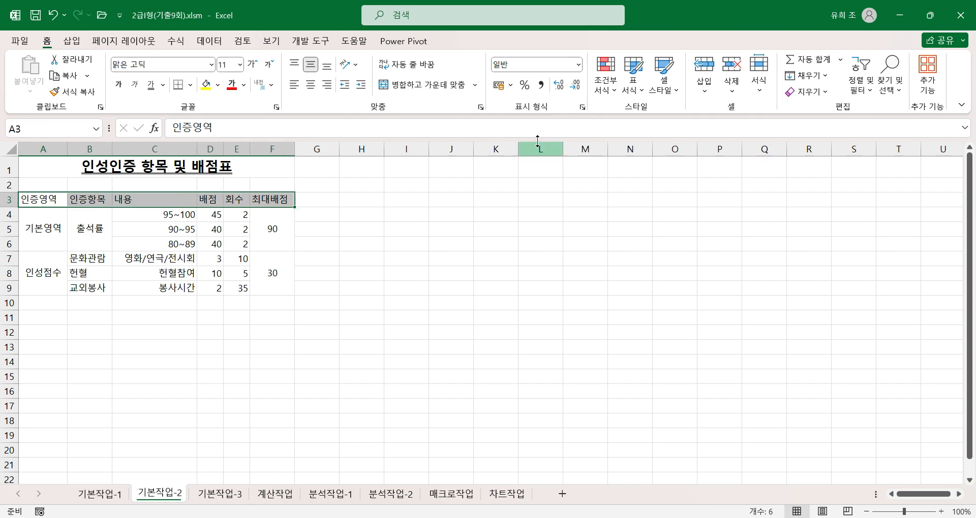
left_click(673, 89)
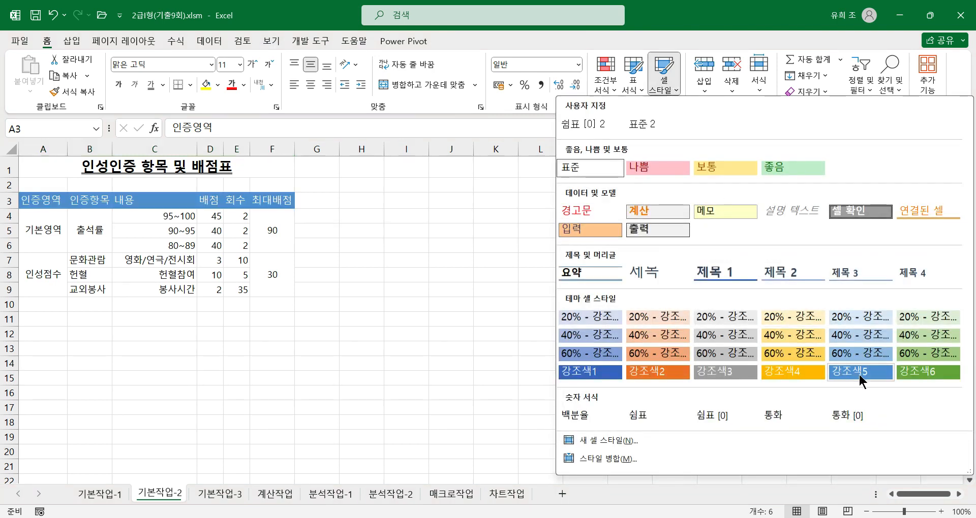
left_click(866, 376)
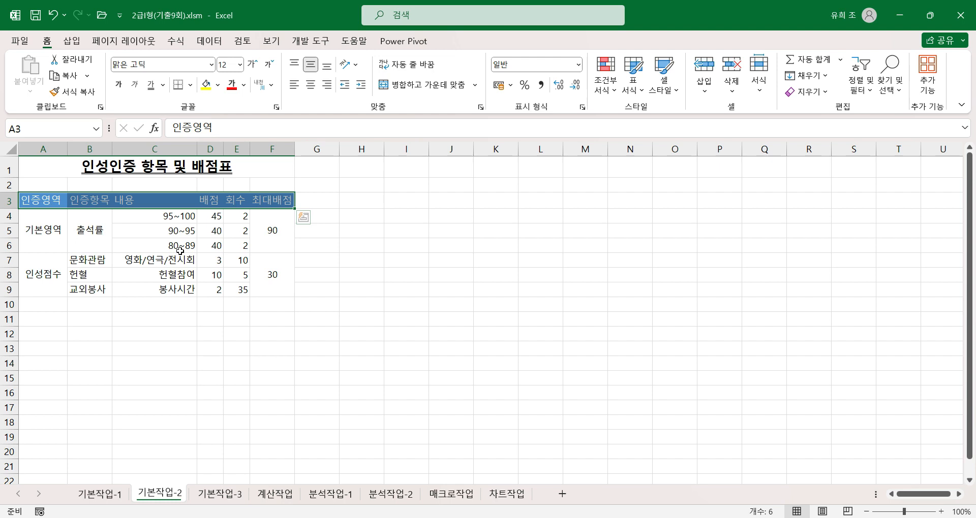
Apply the custom number format @"%" to C4:C6 so a percent sign follows the text.
left_click_drag(168, 214, 170, 245)
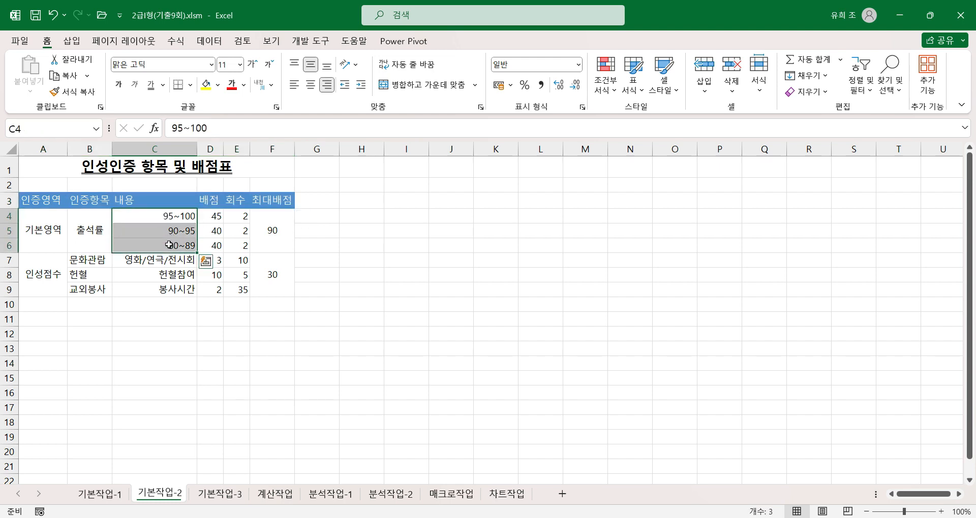
key("ctrl+1")
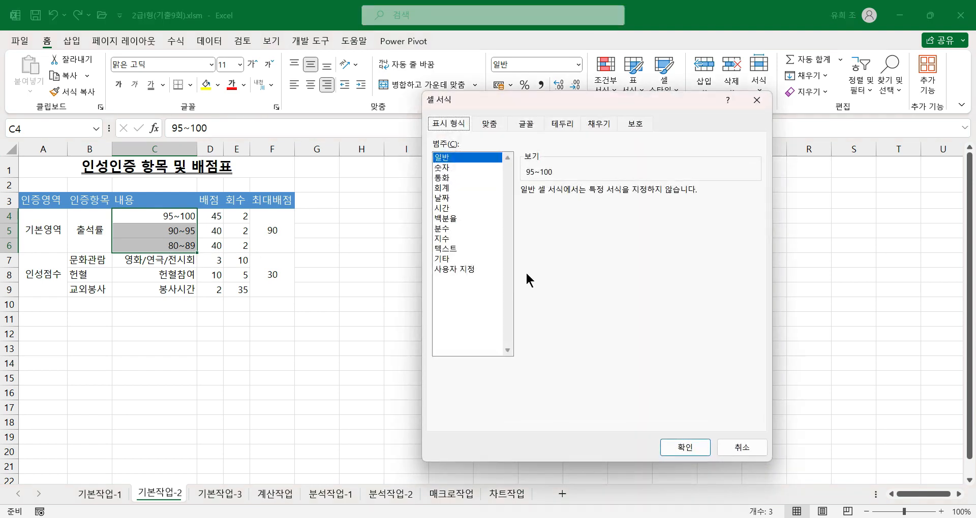
left_click(457, 270)
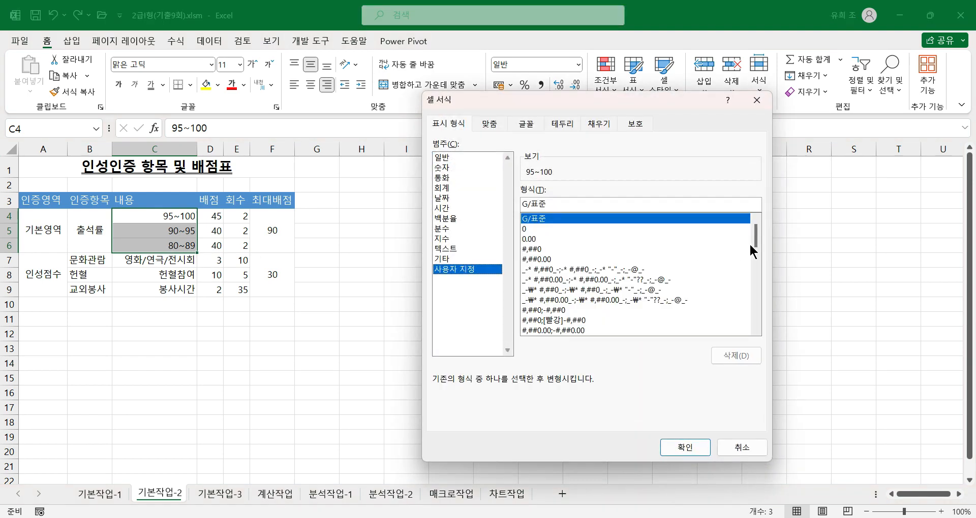
left_click_drag(753, 233, 759, 304)
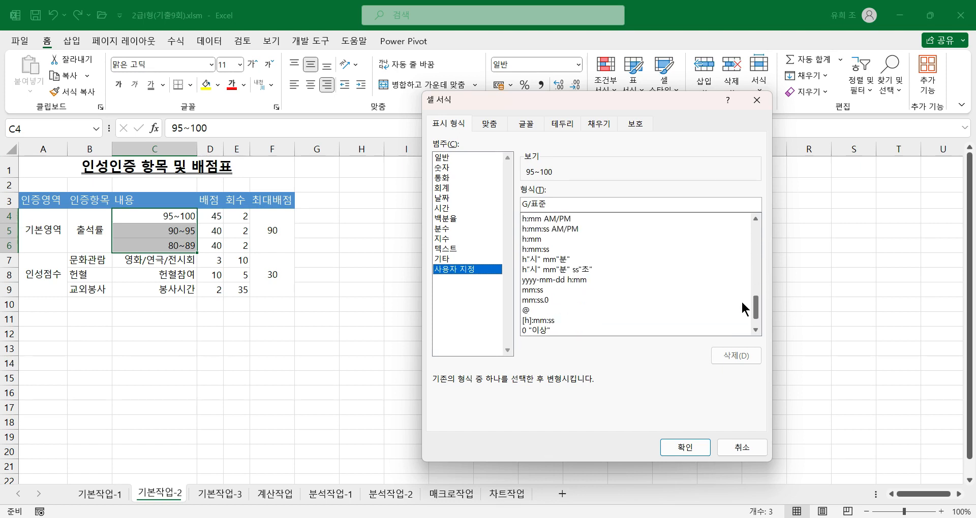
left_click(525, 310)
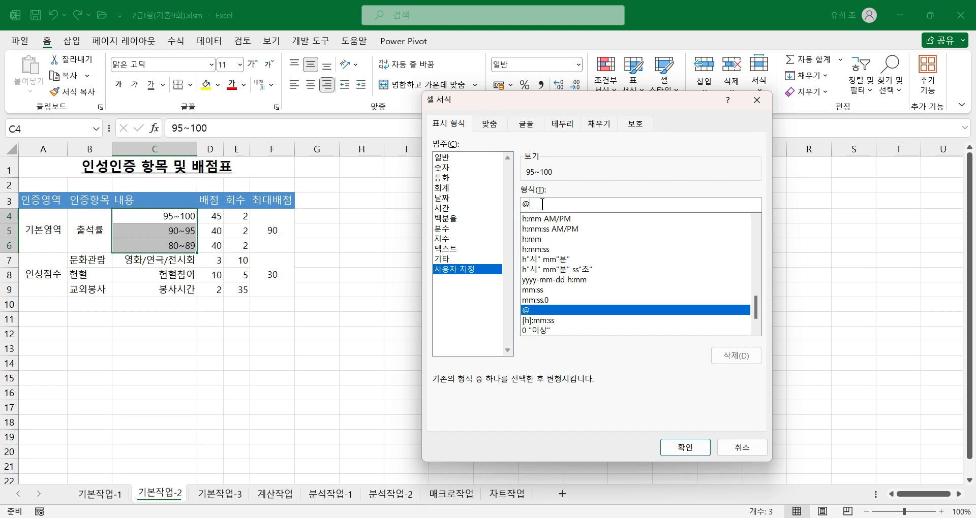
type("\"%")
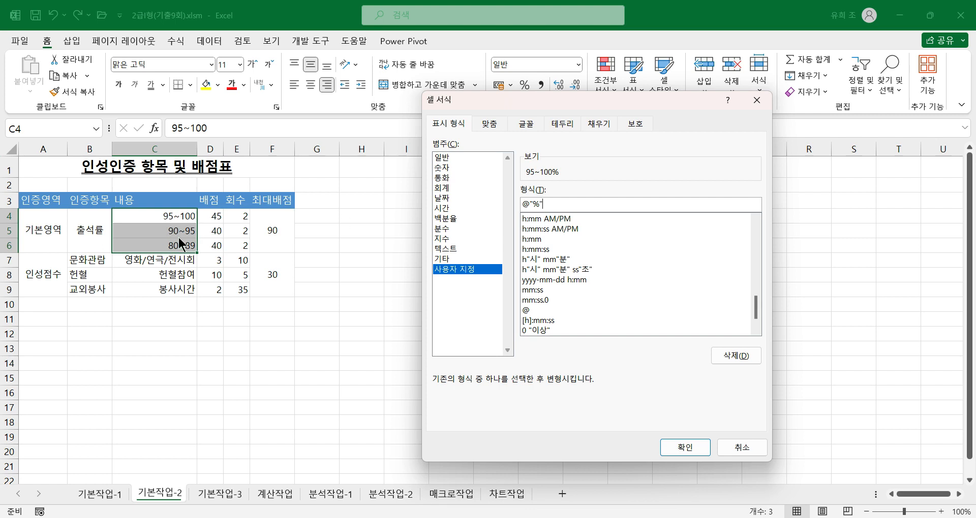
left_click(687, 449)
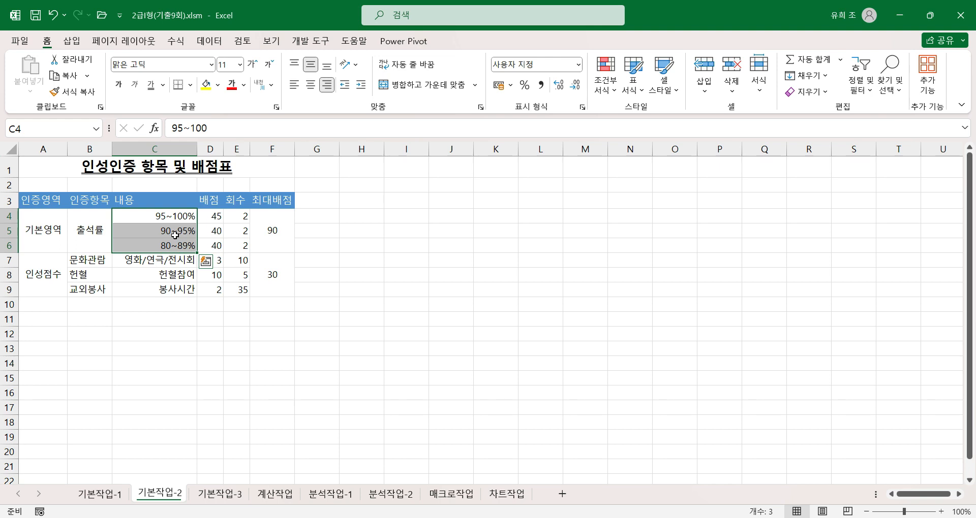
Define the name 배점 for the range D4:D9 and check its reference in the Name Manager.
left_click_drag(211, 216, 211, 289)
left_click(39, 128)
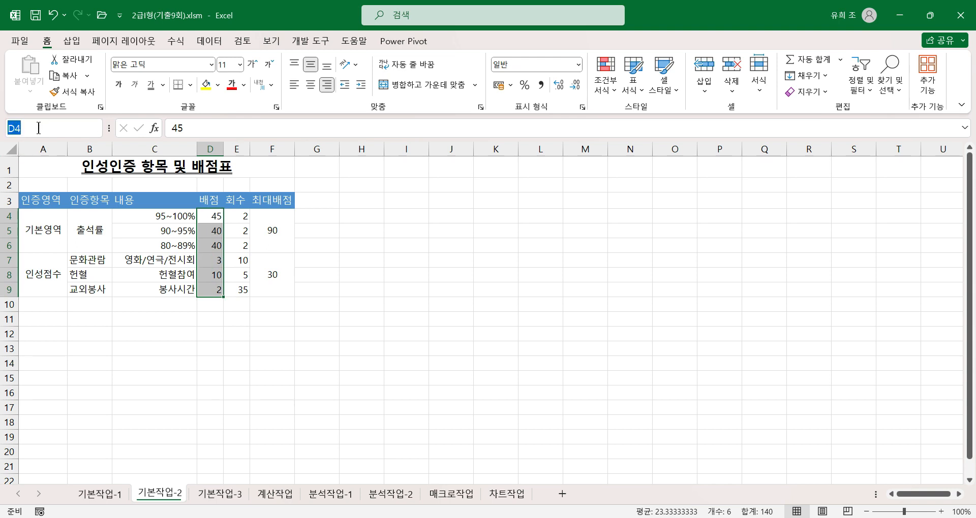
type("qo")
key("BackSpace")
key("BackSpace")
type("배점")
key("Return")
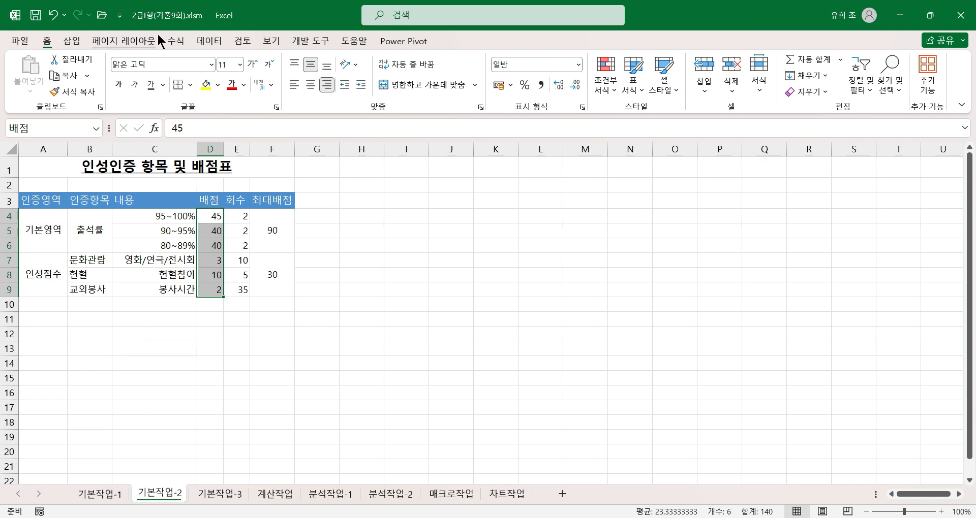
left_click(175, 40)
left_click(374, 91)
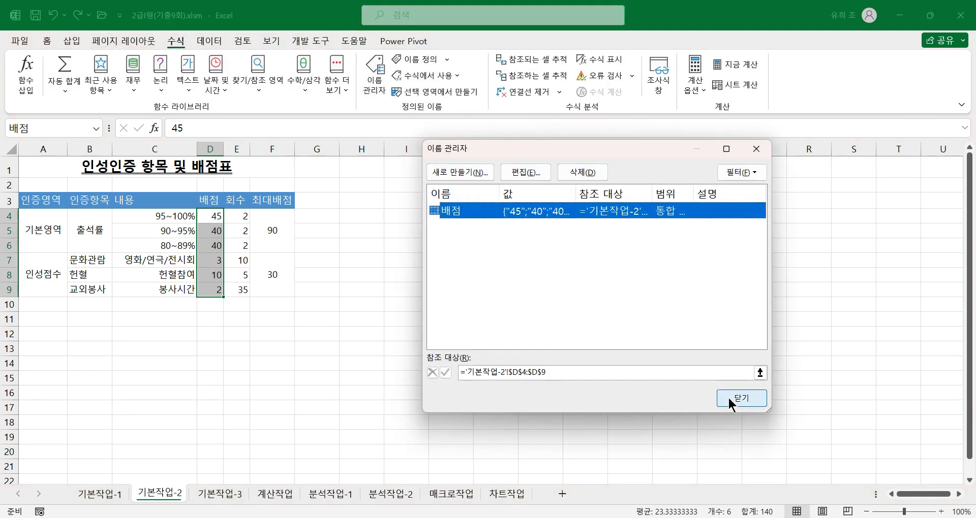
left_click(749, 401)
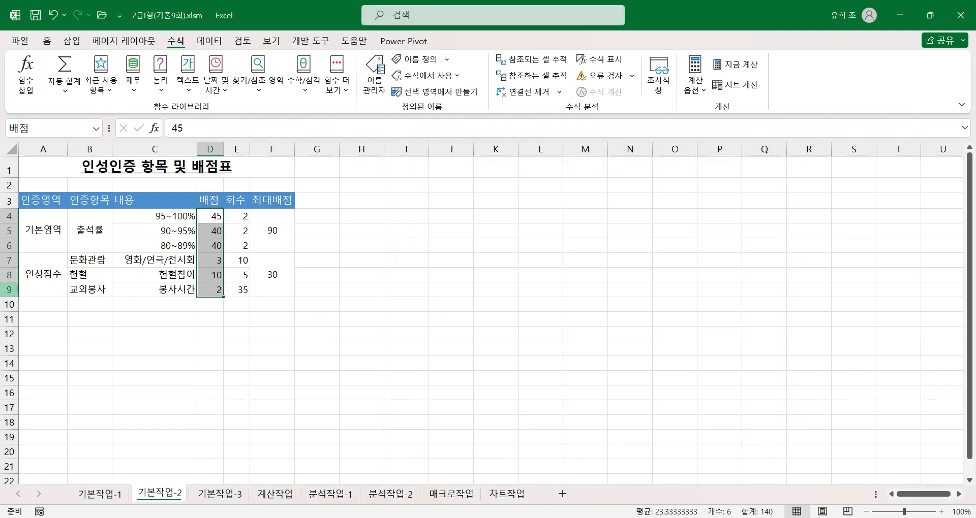
Apply all borders (모든 테두리) to the table range A3:F9.
left_click_drag(43, 201, 251, 272)
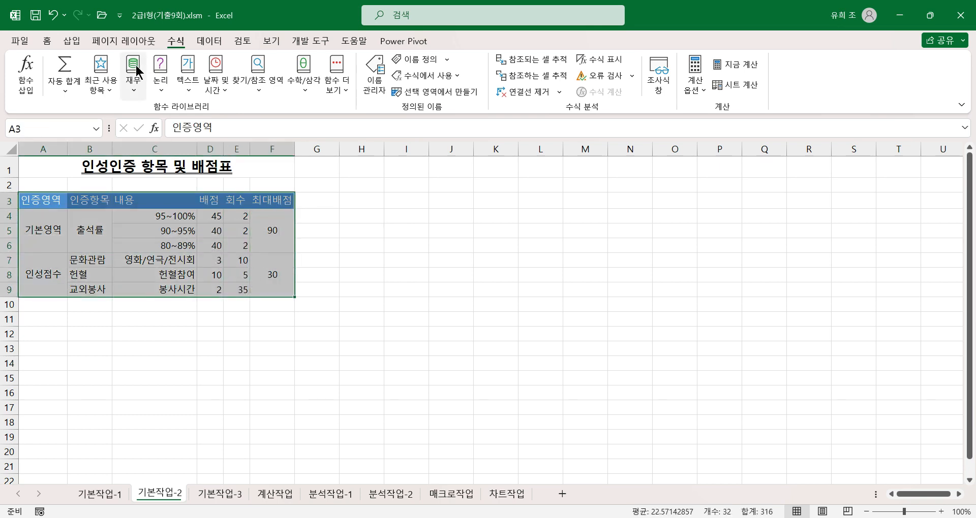
left_click(47, 42)
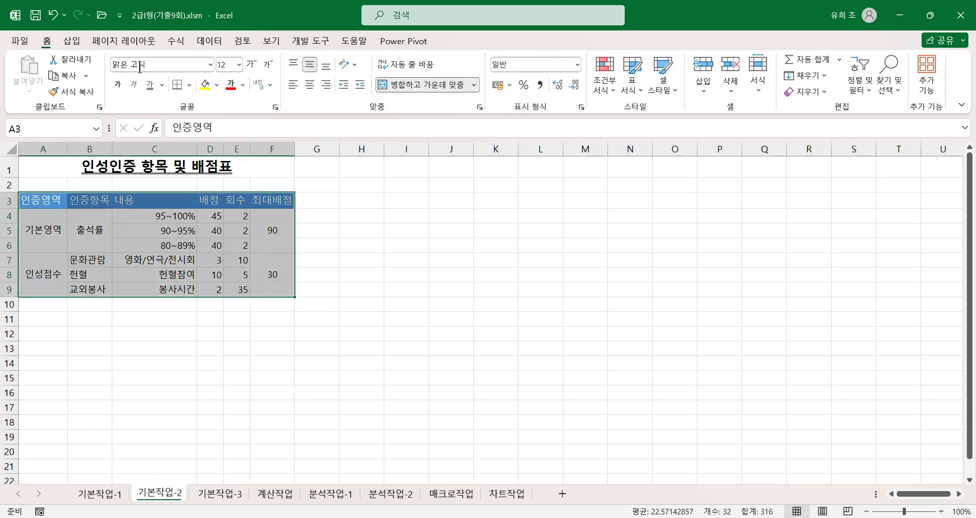
left_click(190, 84)
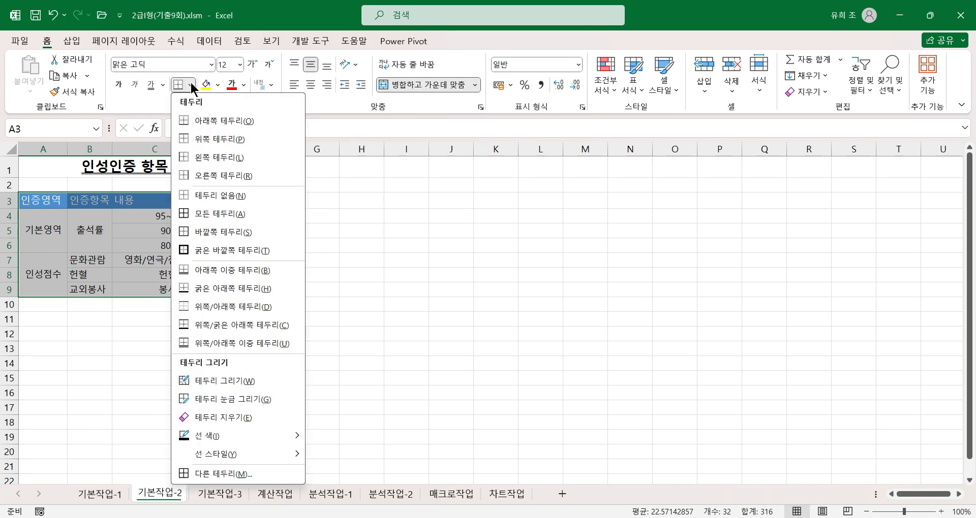
left_click(208, 216)
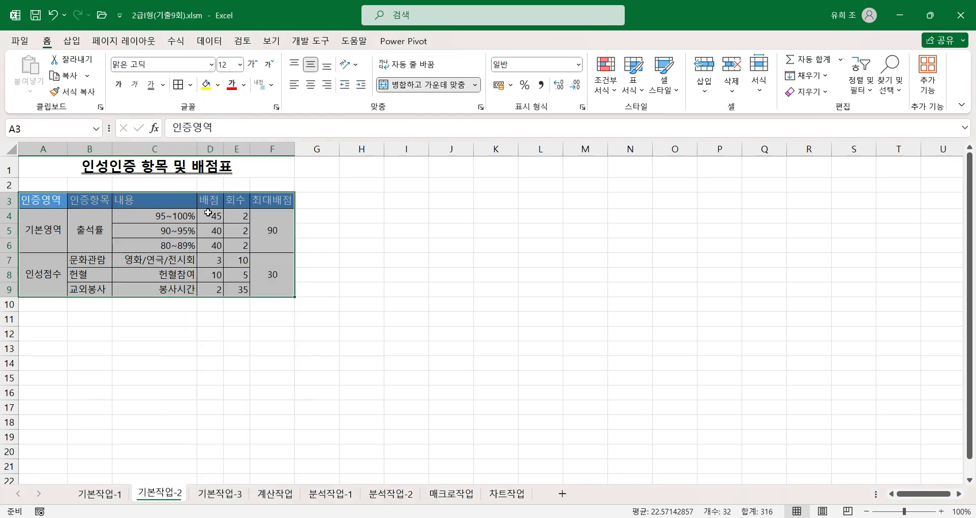
Apply a thick outside border (굵은 바깥쪽 테두리) around the table range A3:F9.
left_click(190, 85)
left_click(206, 251)
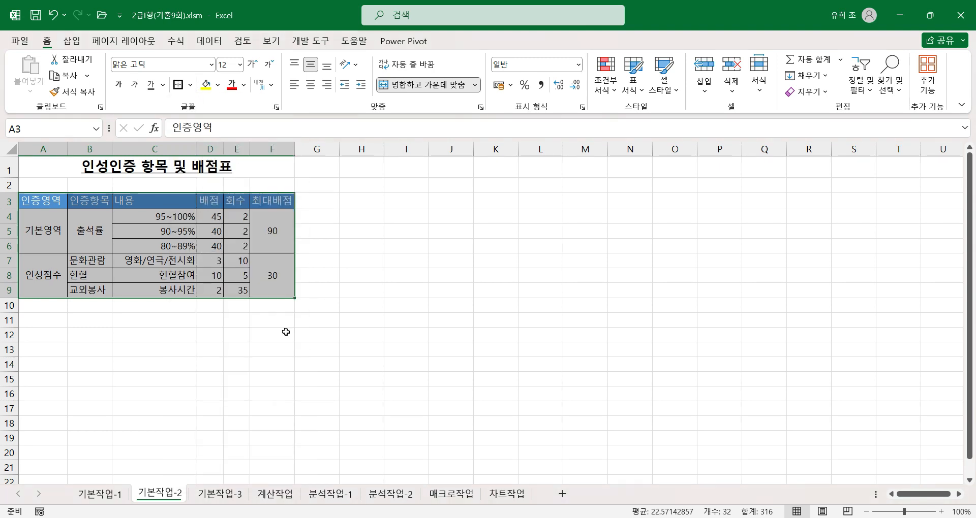
left_click(277, 292)
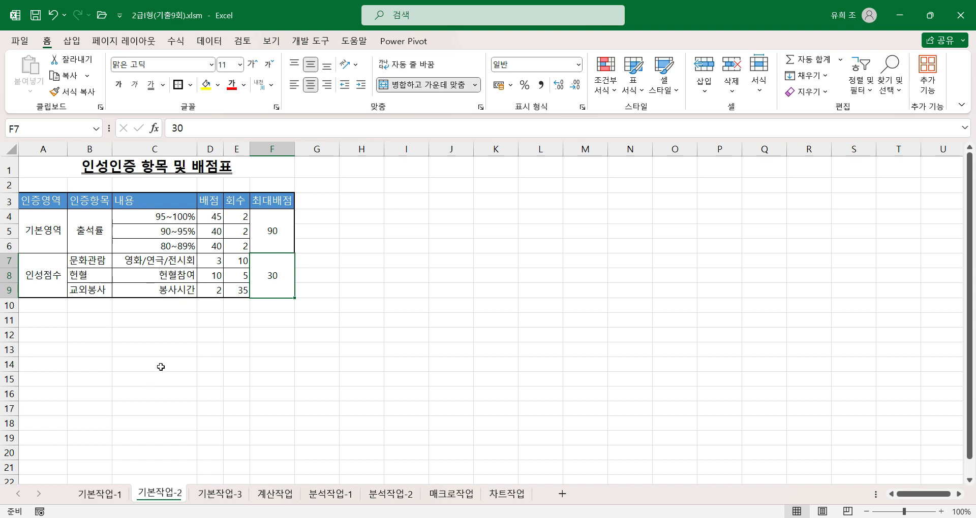
On the 기본작업-3 sheet, start a new formula-based conditional formatting rule for the data range A4:H18.
left_click(216, 497)
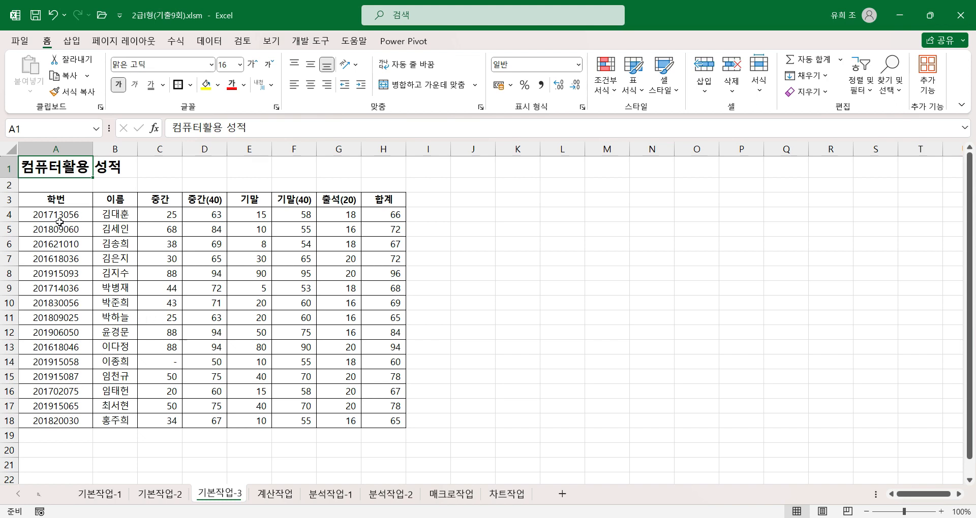
left_click_drag(53, 215, 378, 417)
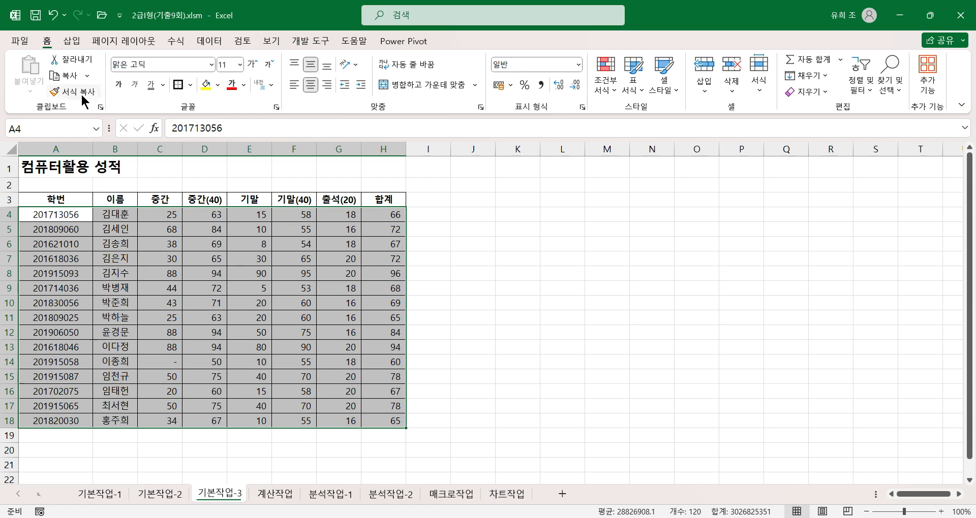
left_click(612, 94)
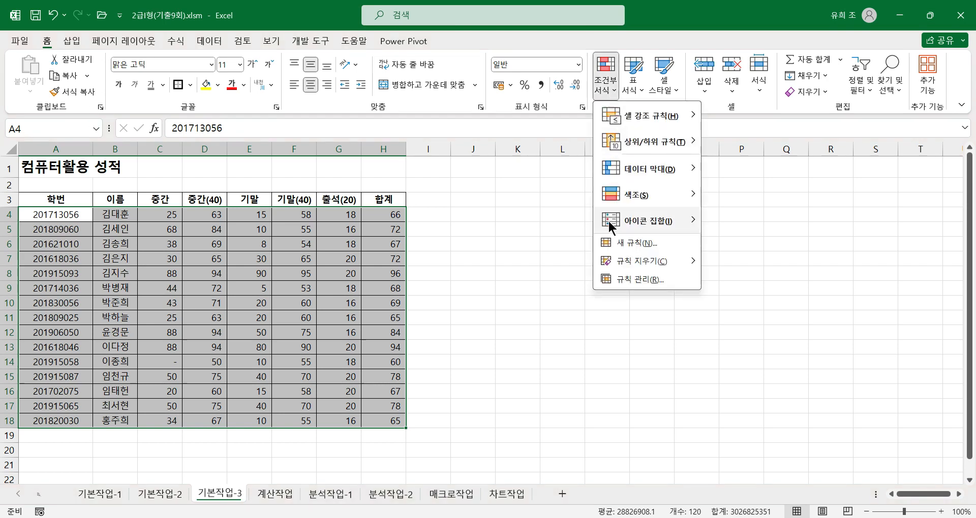
left_click(618, 244)
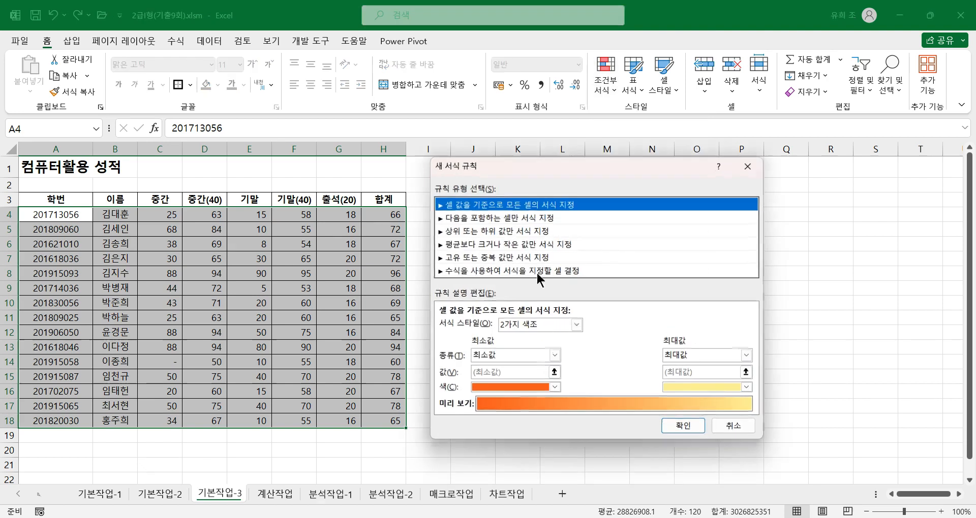
left_click(465, 269)
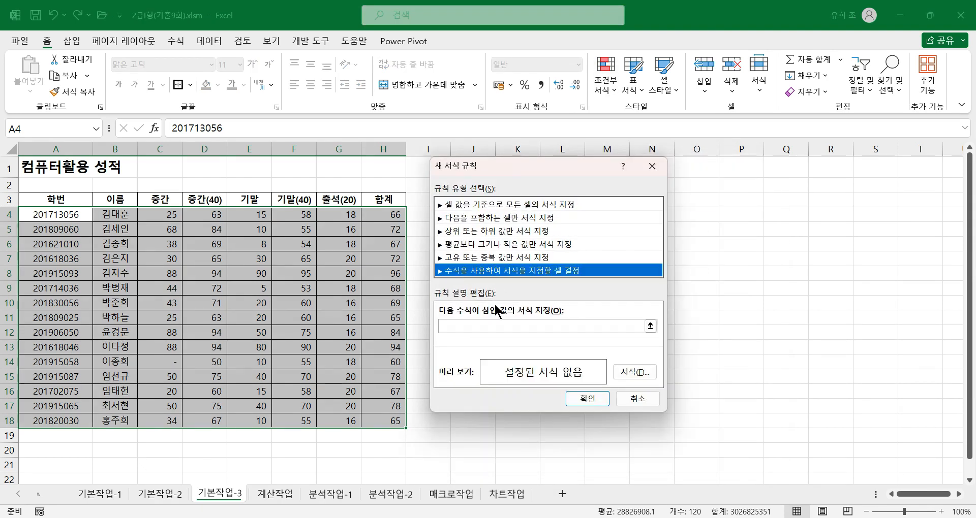
left_click(457, 328)
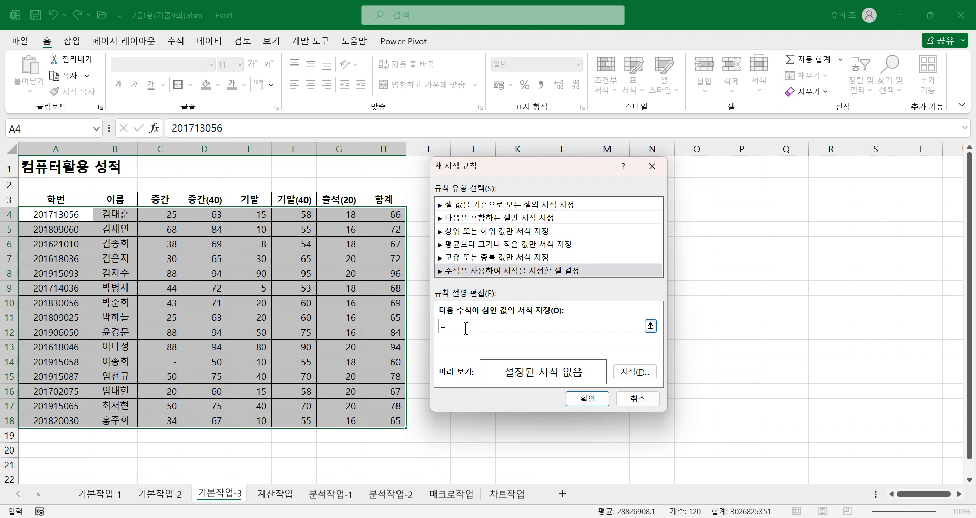
Enter =left($A4,4)="2019" as the rule's formula, locking only the column of the A4 reference.
type("(")
left_click(65, 216)
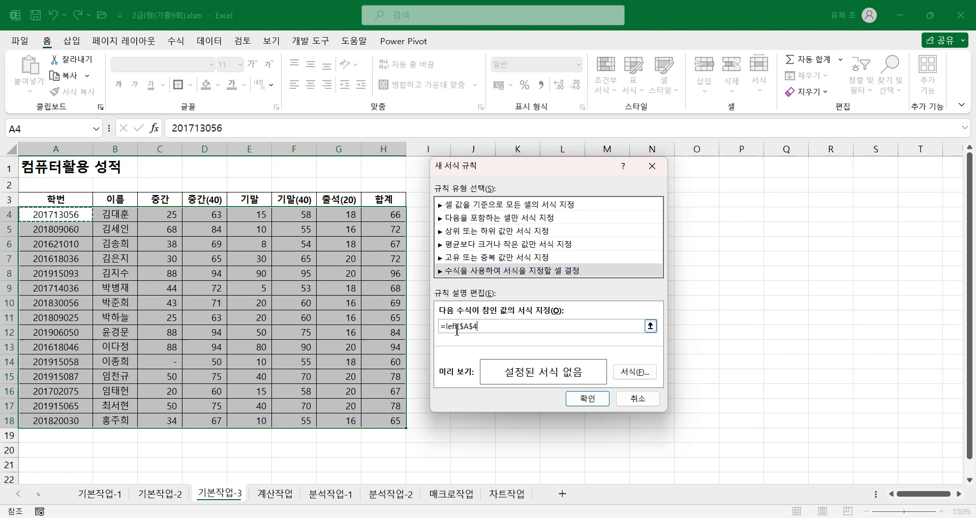
key("F4")
key("F4")
type(",")
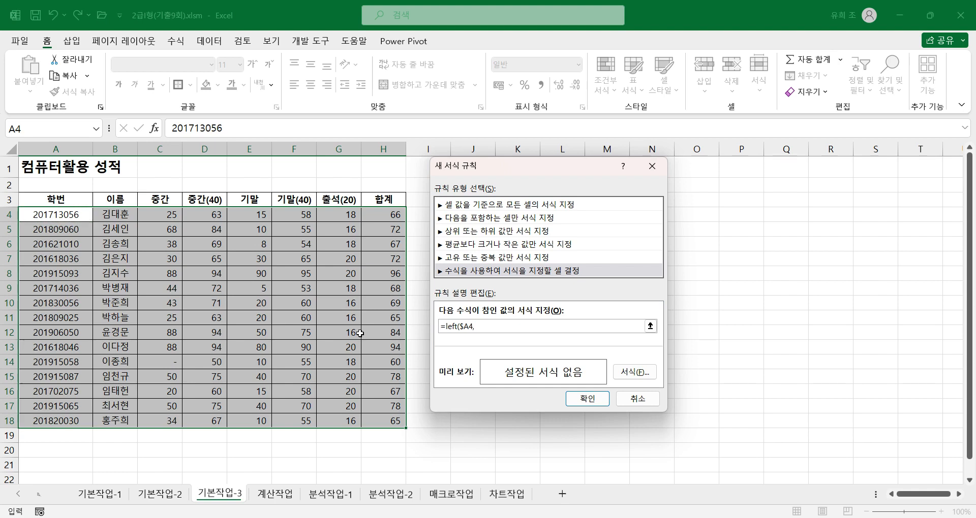
type("4)=")
type("\"2019")
Set the rule's font color to standard red and apply the rule to the grade table.
left_click(635, 372)
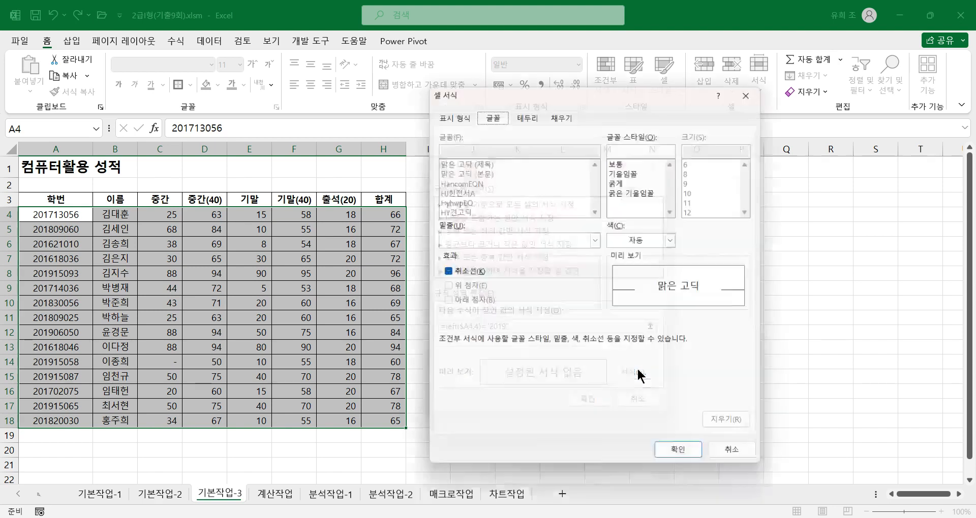
left_click(676, 239)
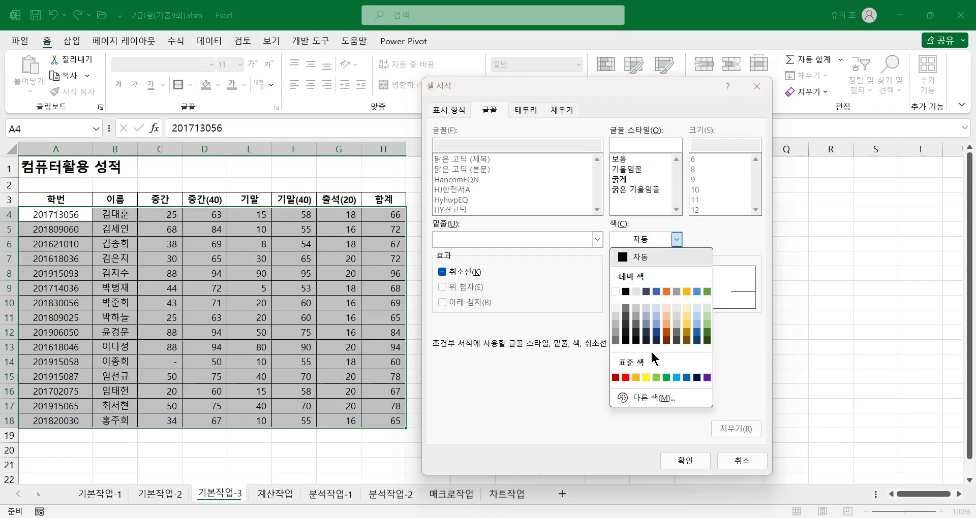
left_click(625, 377)
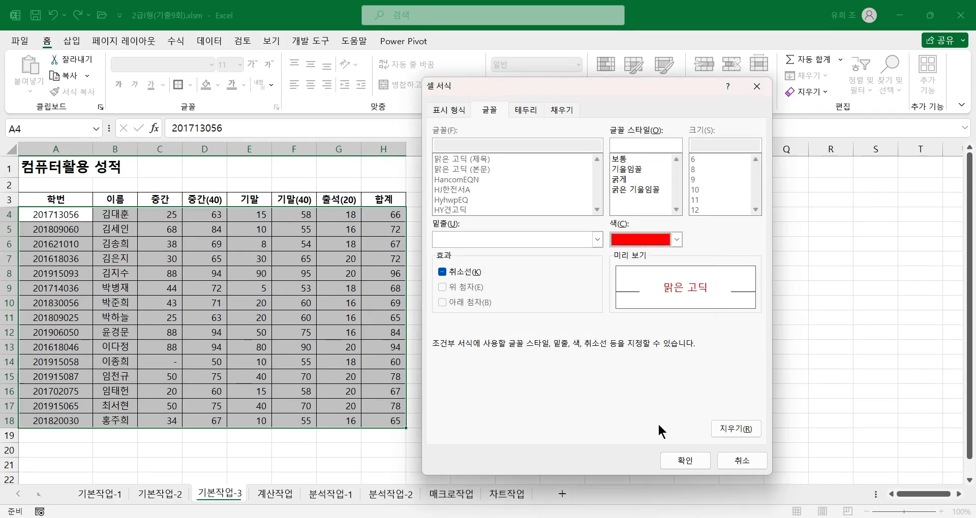
left_click(679, 462)
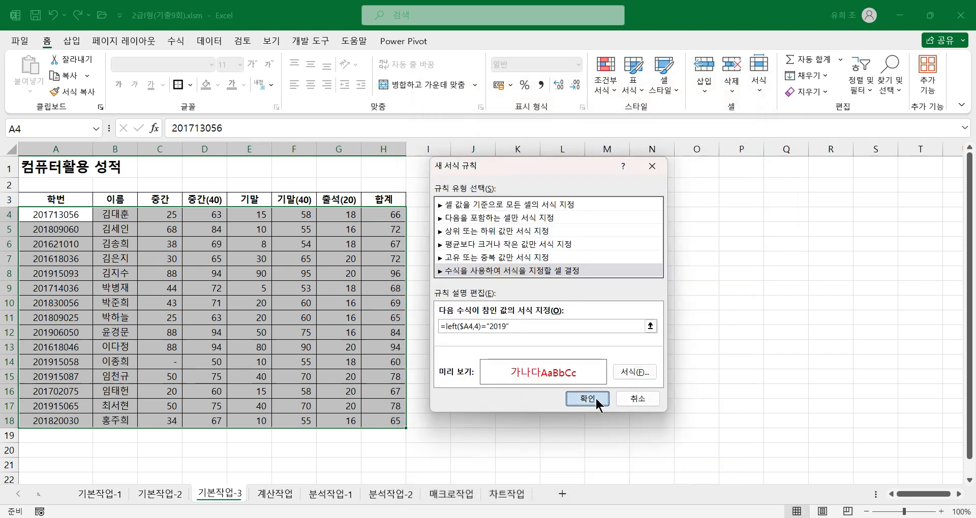
left_click(594, 400)
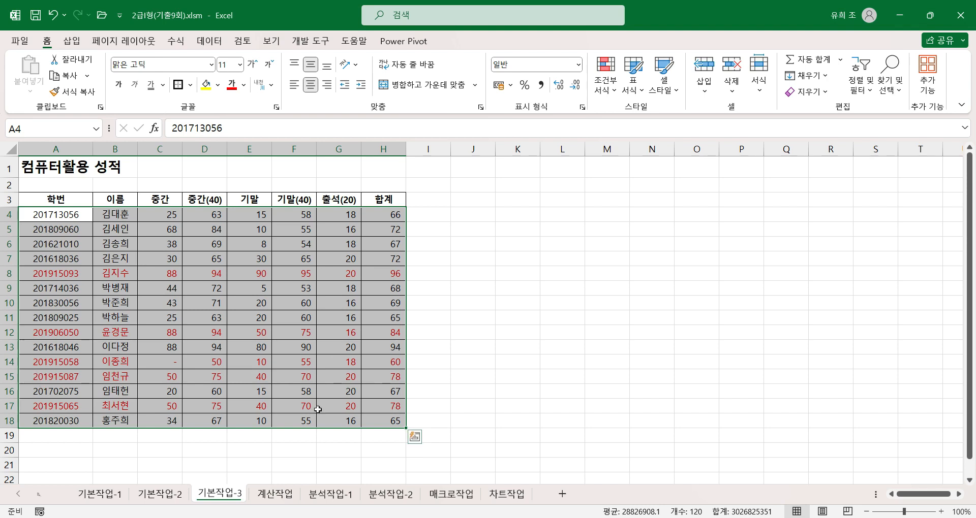
left_click(254, 362)
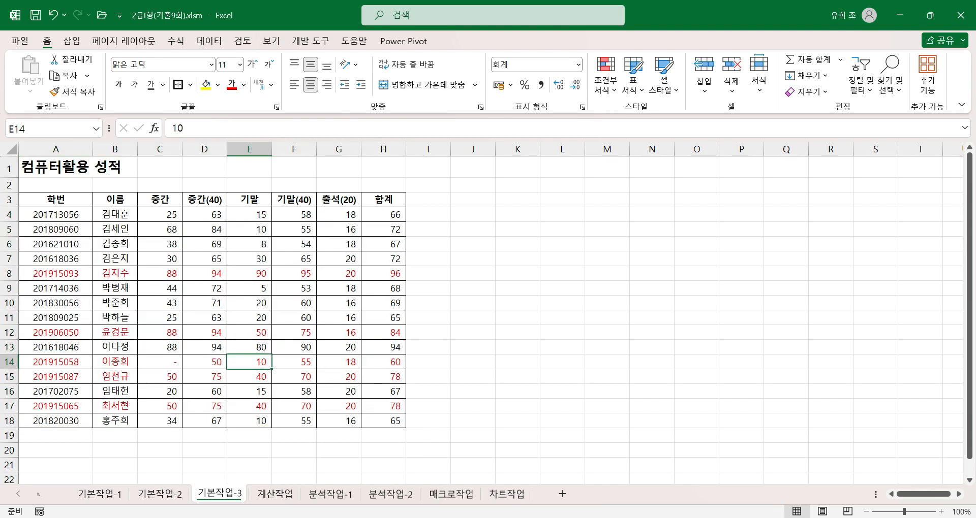
On the 계산작업 sheet, start a WEEKDAY formula in D3 under 요일 and open its function arguments.
left_click(265, 495)
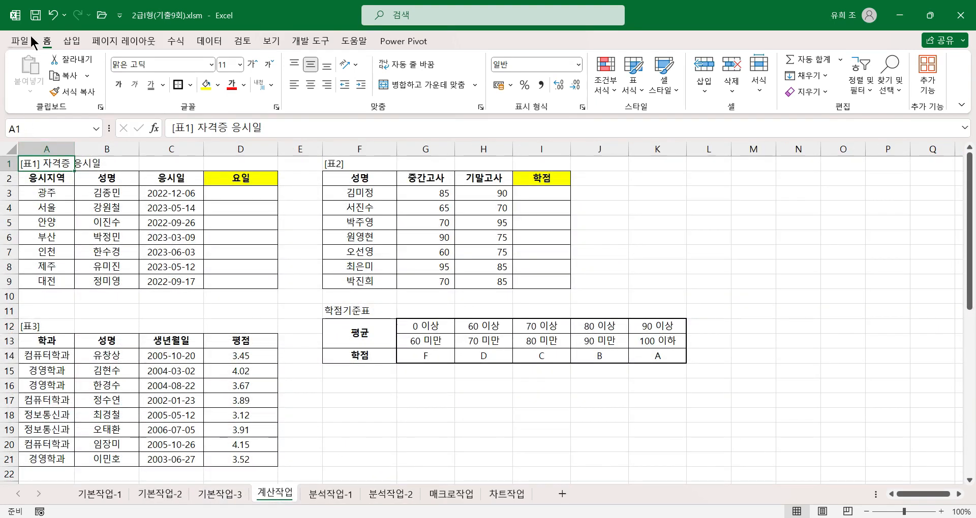
left_click(244, 194)
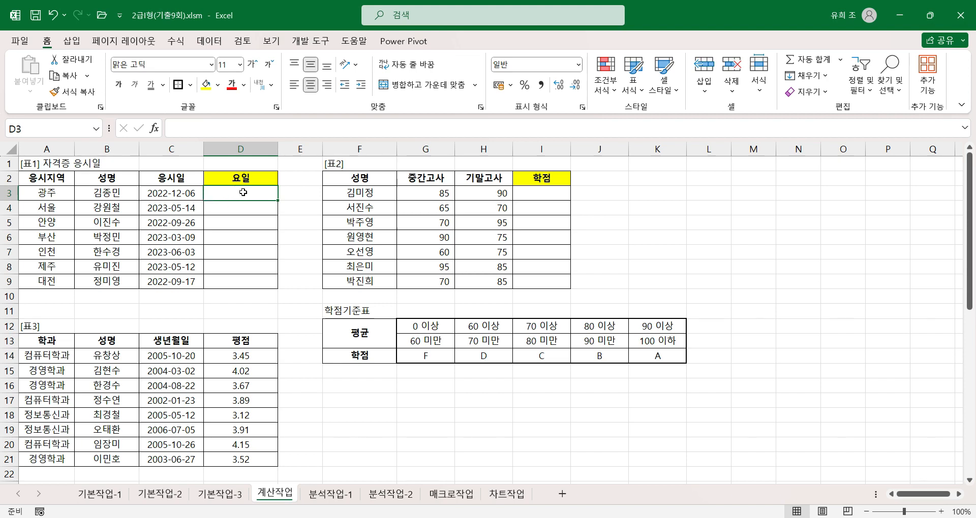
left_click(192, 196)
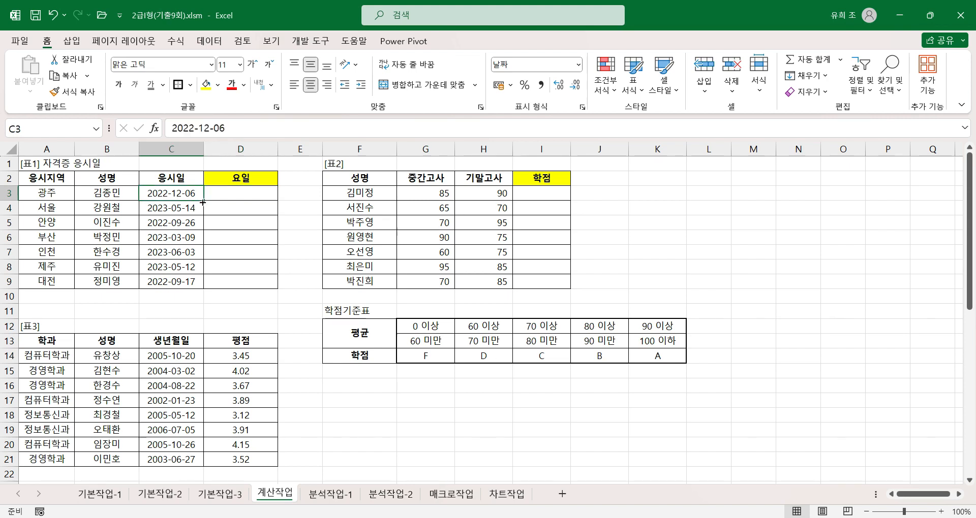
left_click(250, 194)
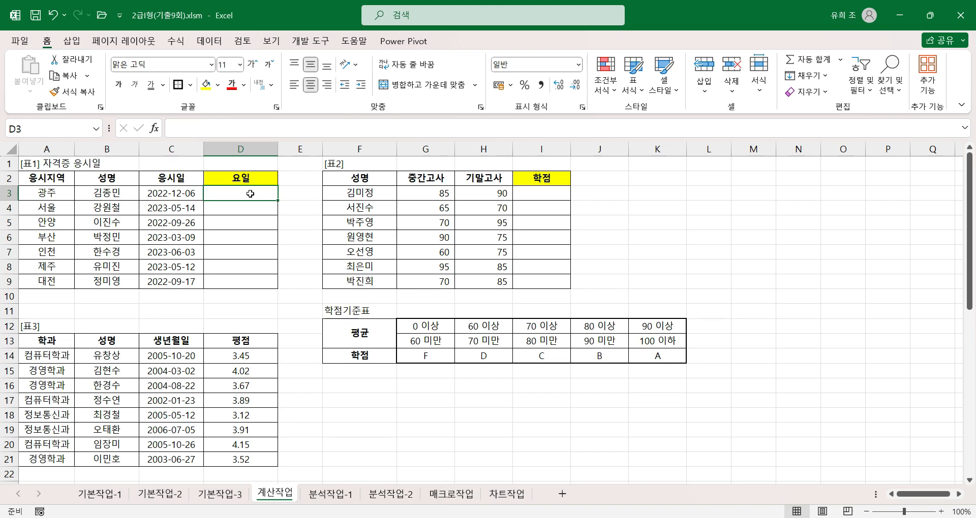
type("=")
type("w")
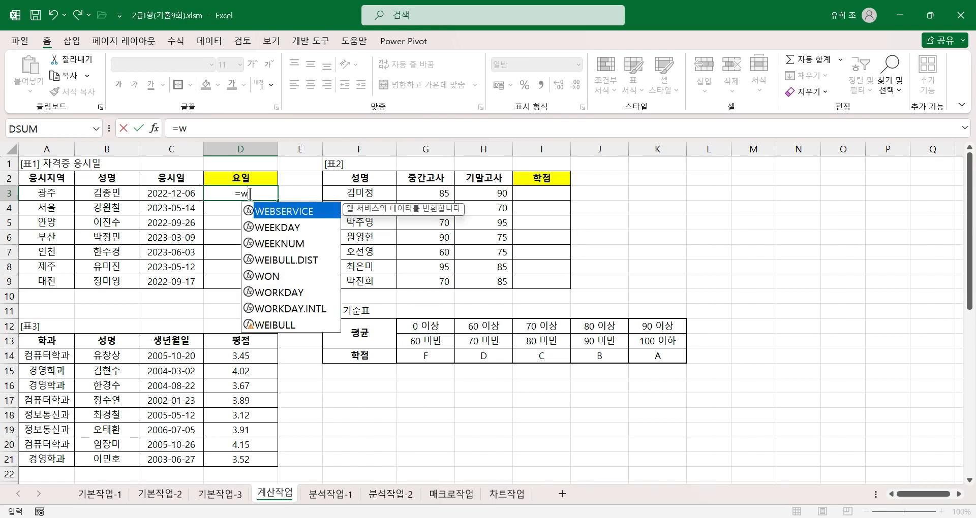
type("eekd")
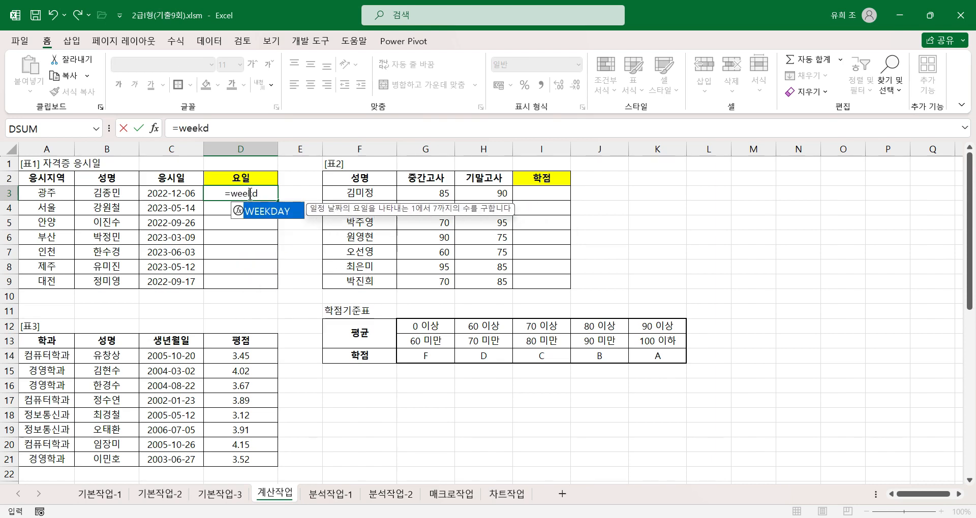
type("ay")
key("ctrl+a")
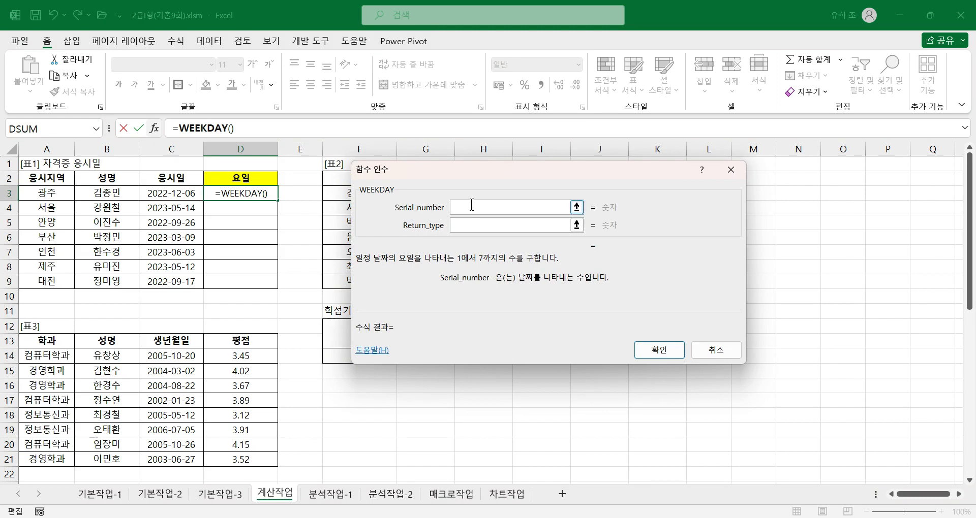
Set Serial_number to C3 and Return_type to 2, then fill the WEEKDAY formula down to D9.
left_click_drag(442, 178, 164, 221)
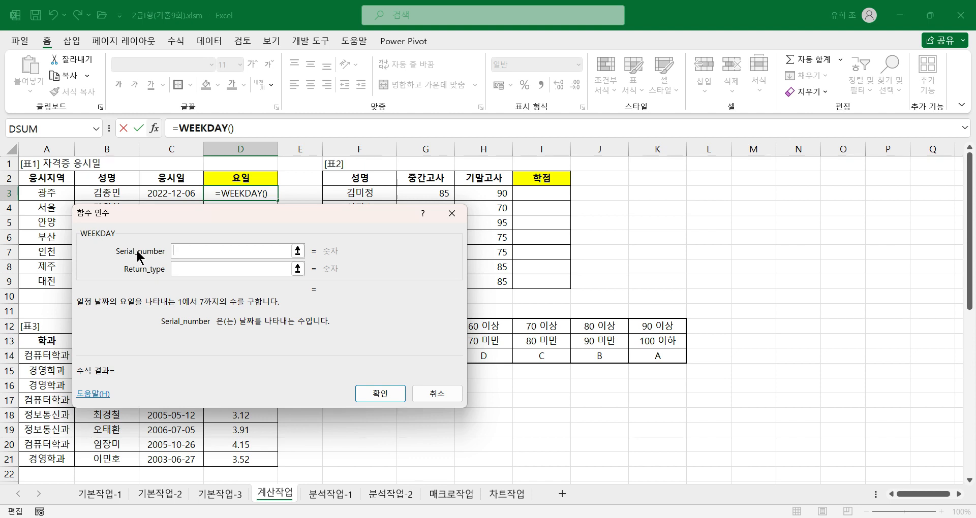
left_click(182, 194)
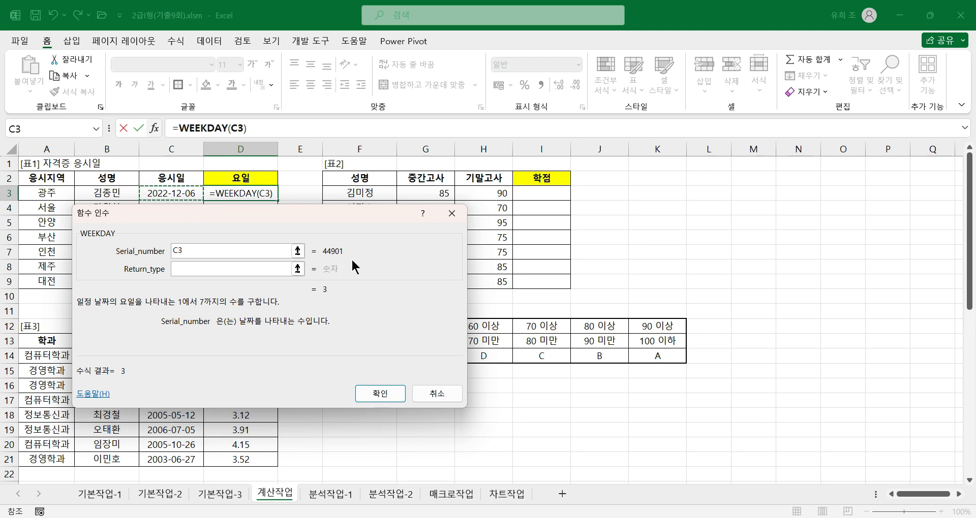
left_click(188, 270)
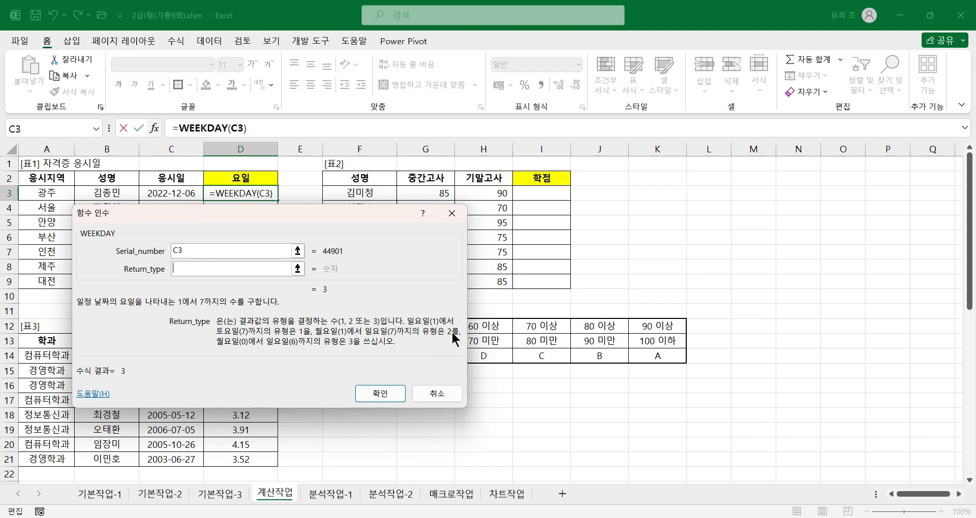
type("2")
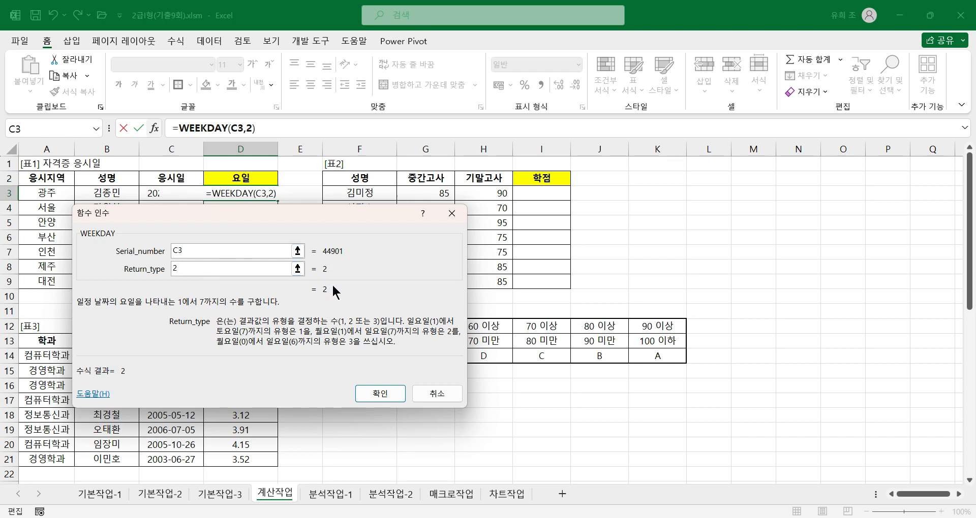
left_click(380, 394)
left_click_drag(278, 201, 273, 290)
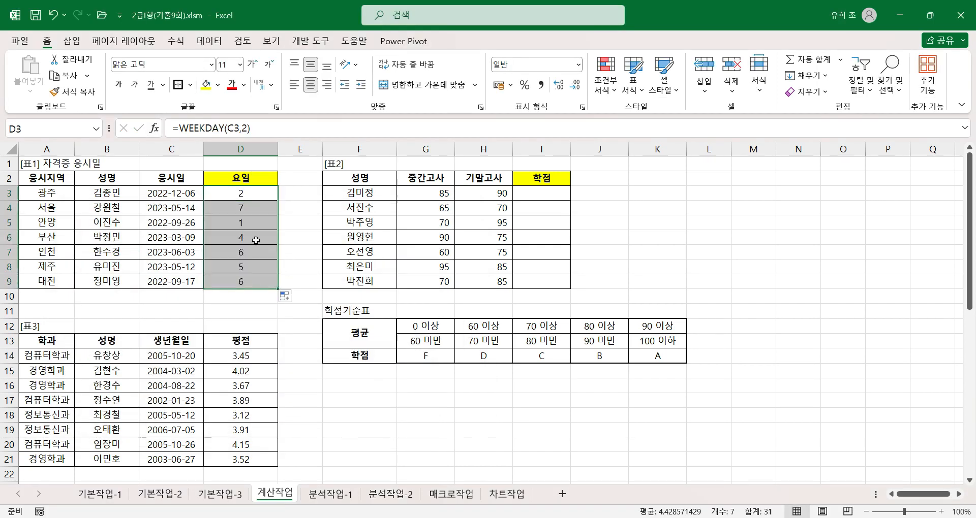
Examine the weekday numbers and their formulas in the 요일 cells D3:D9.
left_click(250, 223)
left_click(247, 208)
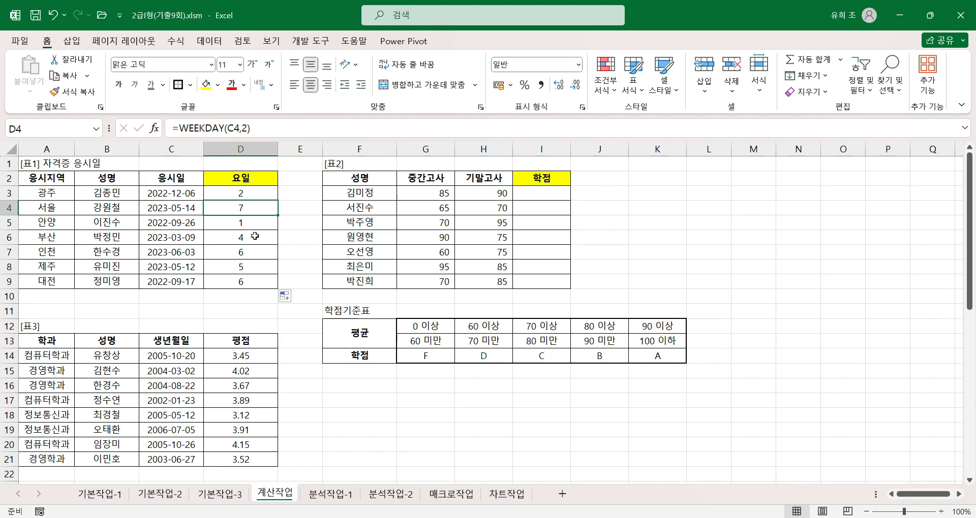
left_click(249, 252)
left_click(263, 285)
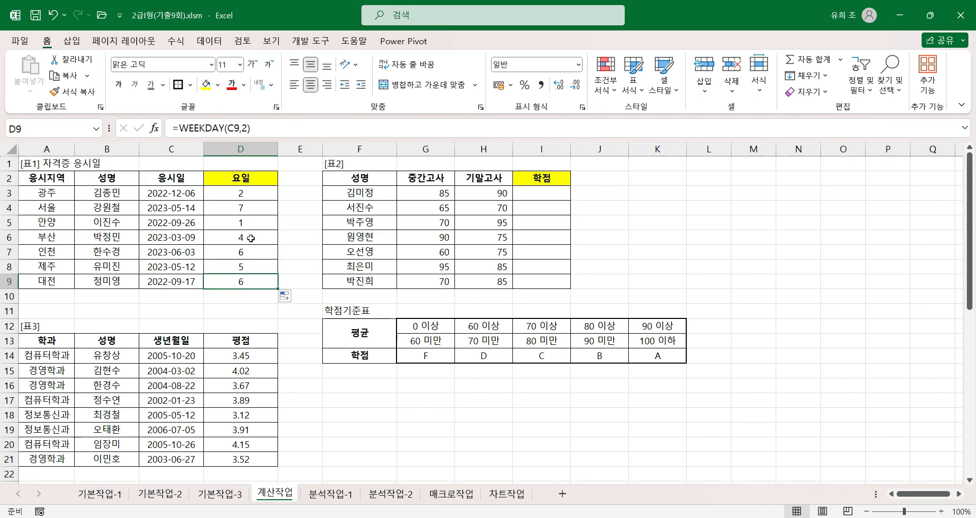
left_click(247, 254)
left_click(247, 208)
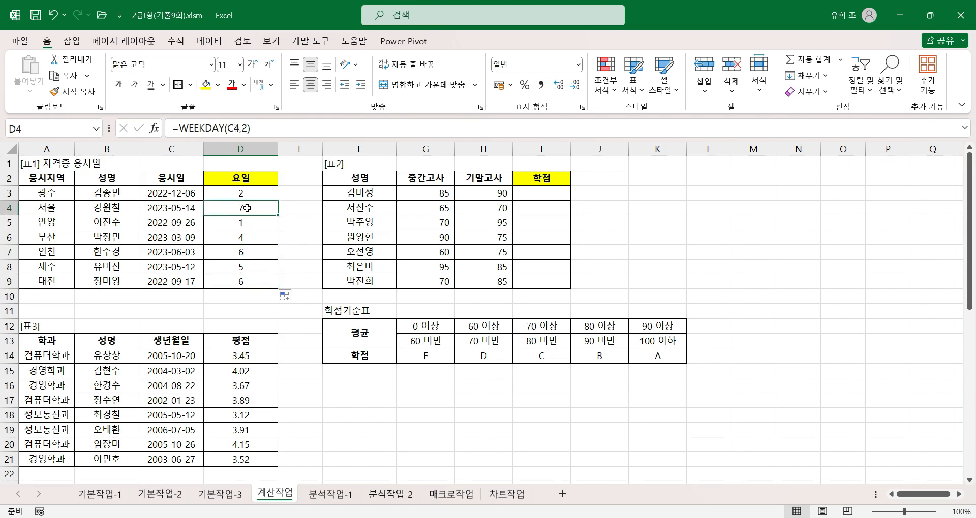
left_click(255, 238)
left_click(247, 273)
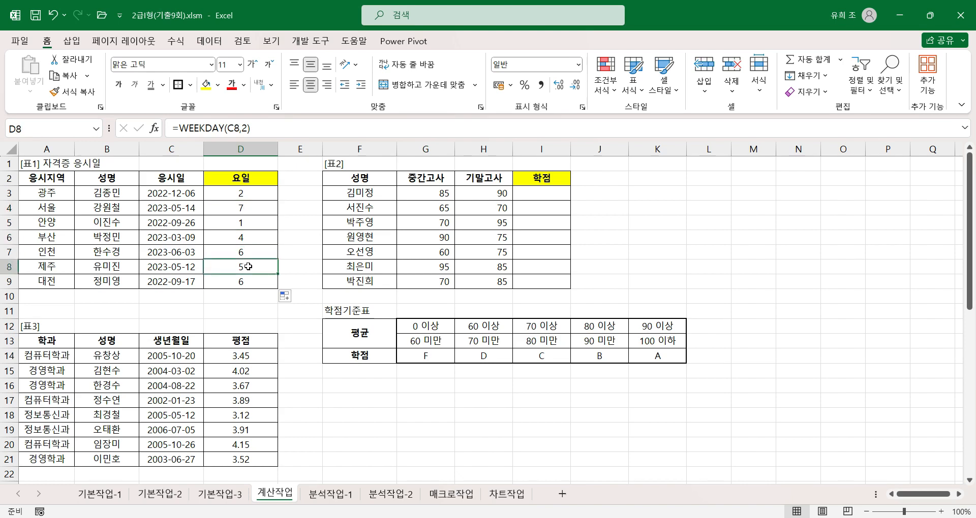
left_click(252, 223)
left_click(249, 193)
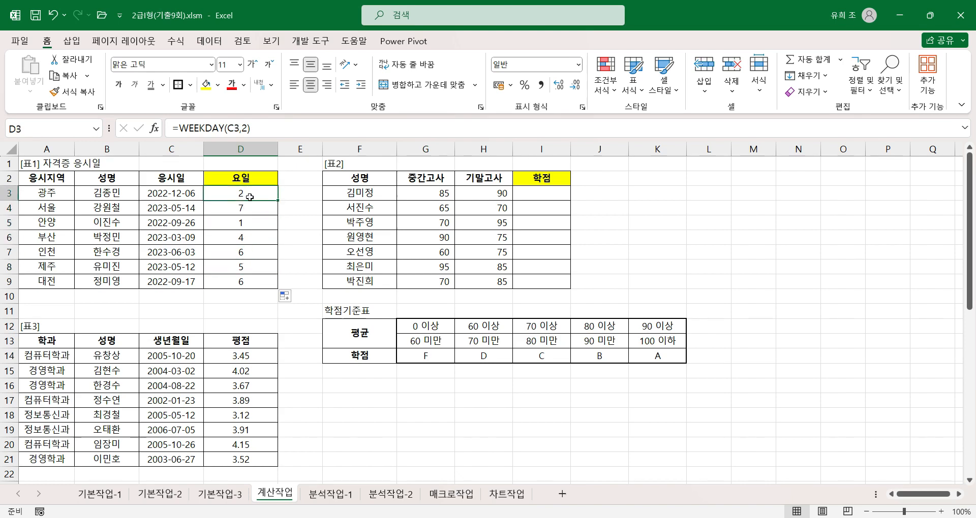
left_click(257, 209)
left_click(251, 224)
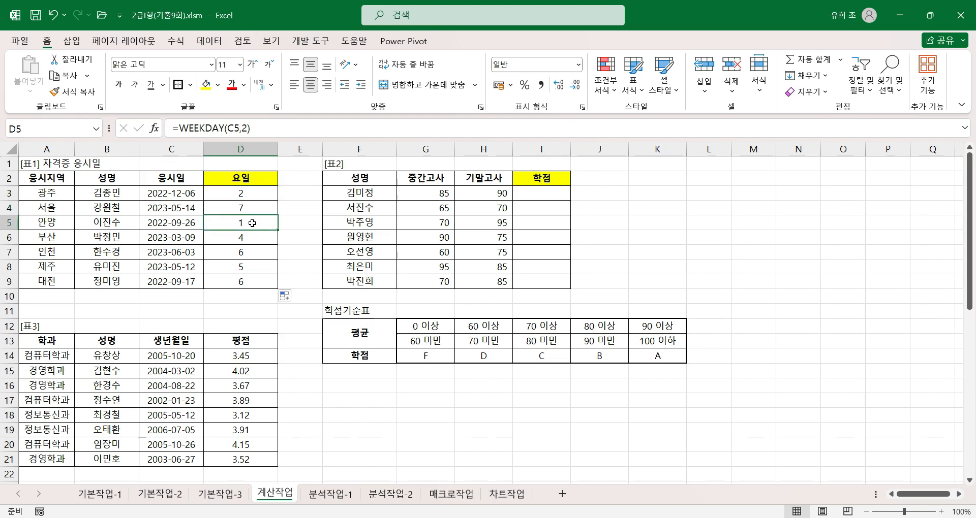
left_click(256, 194)
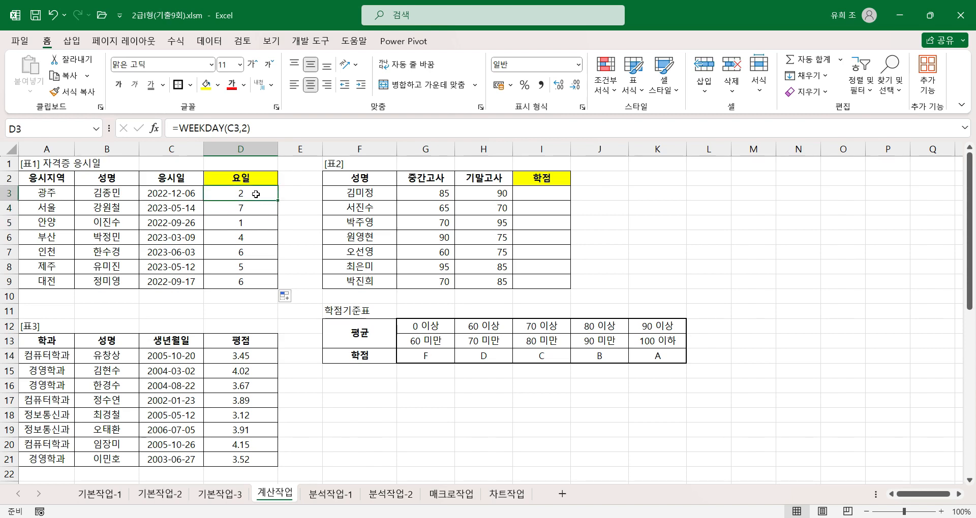
Check individual weekday numbers in 표1's 요일 column against their 응시일 dates.
left_click(250, 240)
left_click(253, 266)
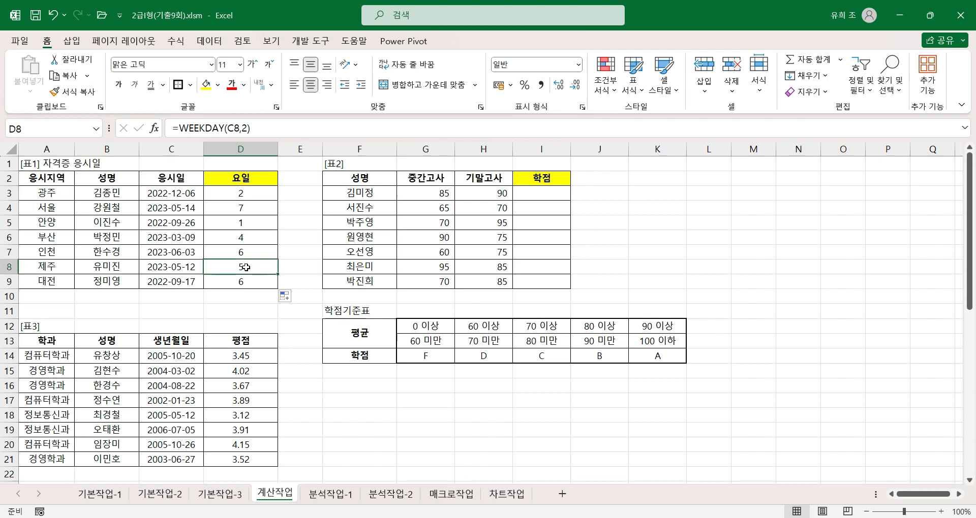
left_click(246, 250)
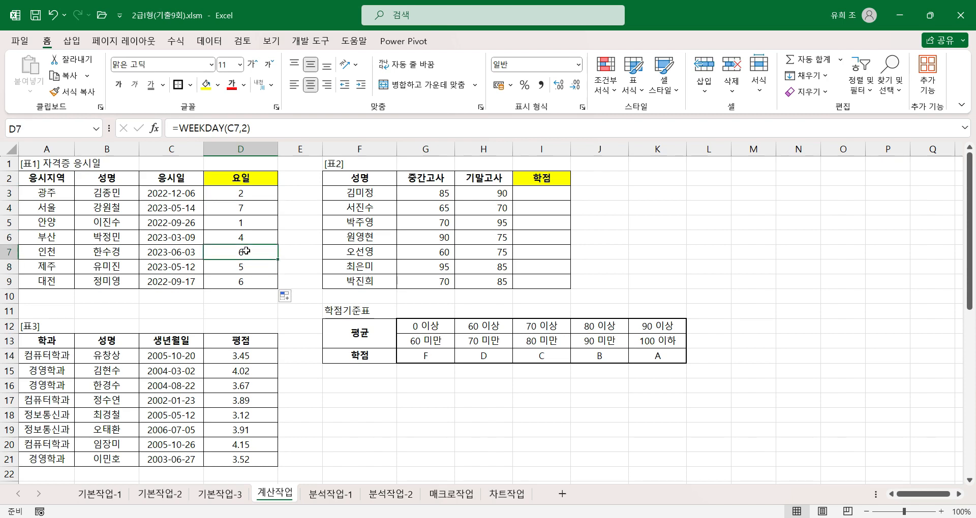
left_click(244, 214)
Wrap D3's WEEKDAY formula in an IF function and set its Logical_test to WEEKDAY(C3,2)<=5.
left_click(251, 194)
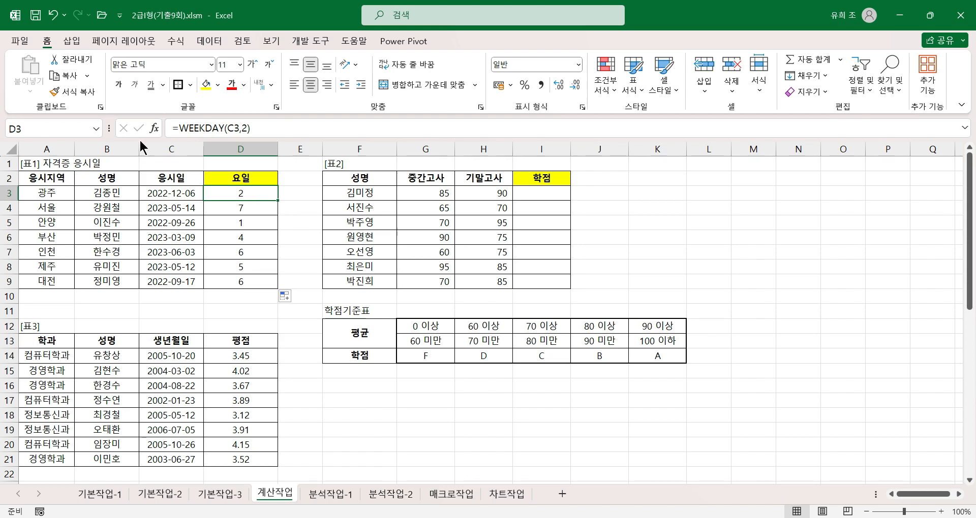
left_click(202, 132)
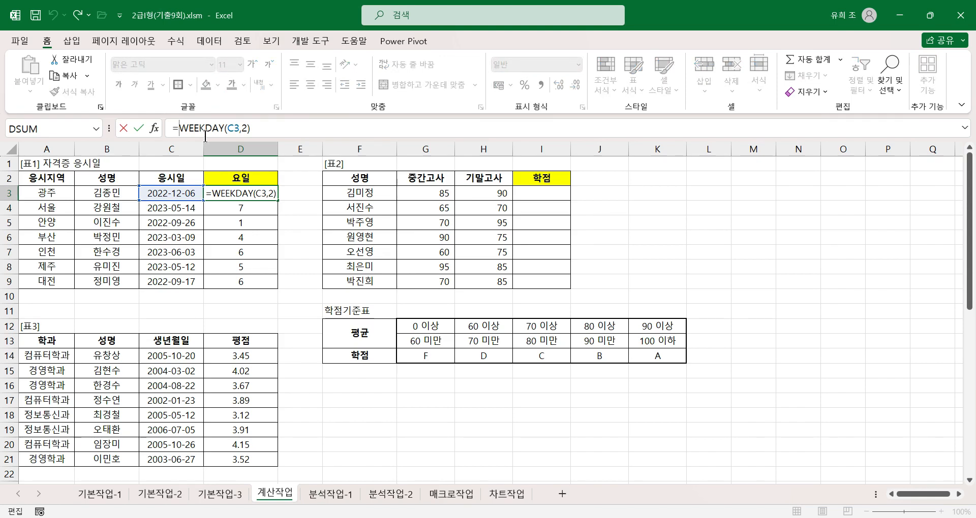
type("if")
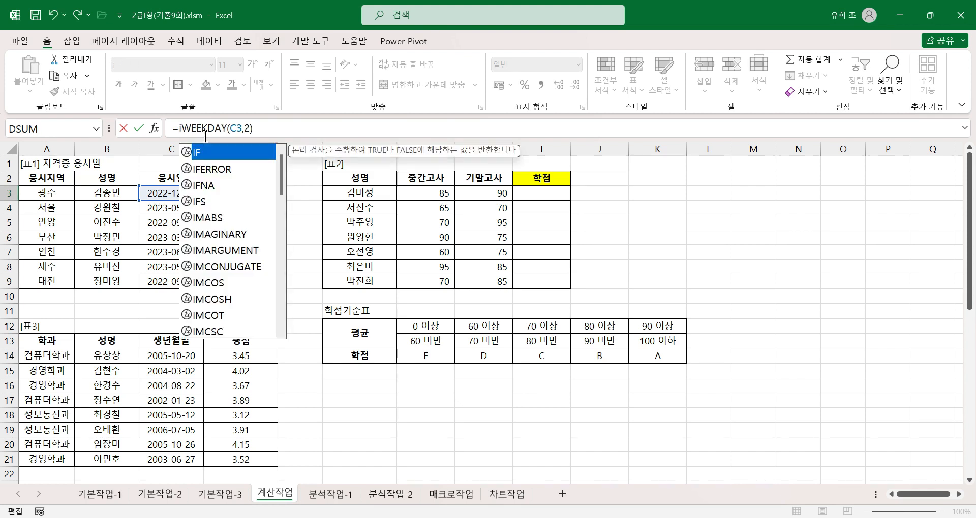
type("(")
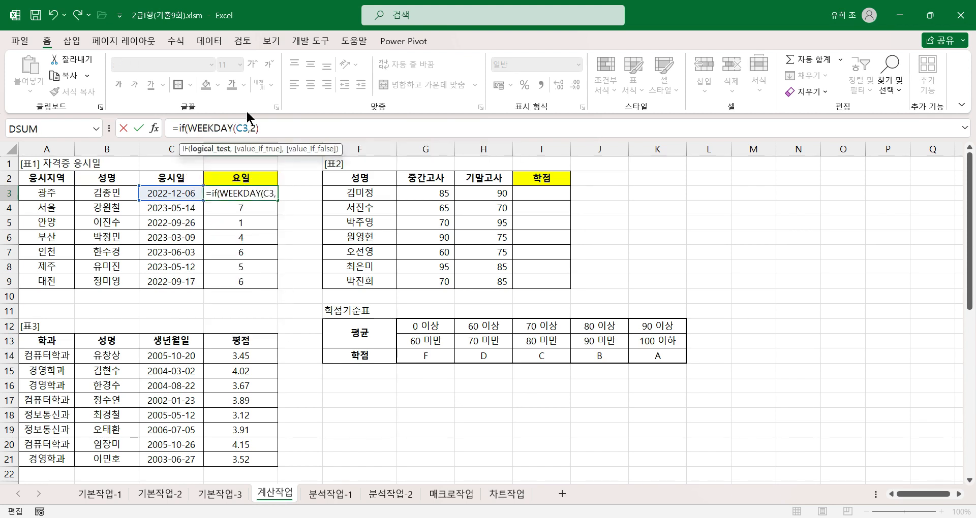
left_click(154, 128)
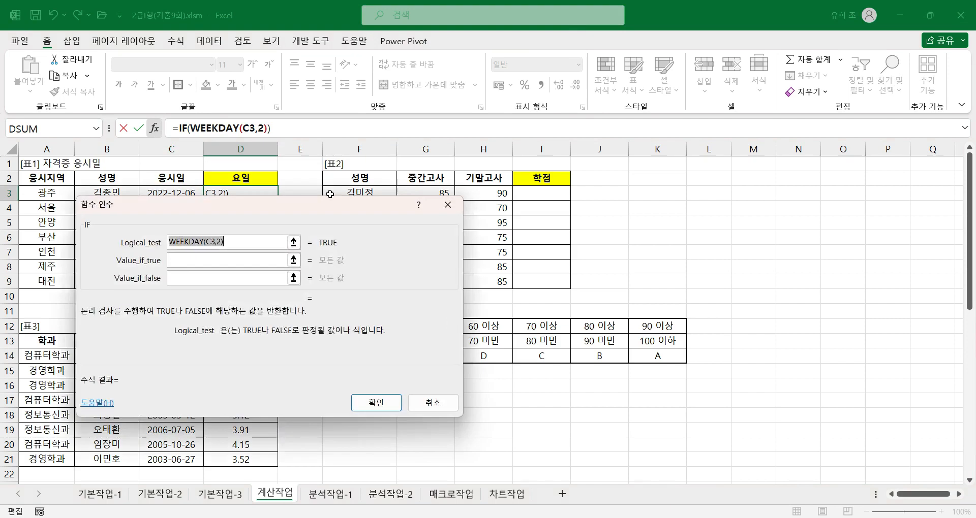
left_click(242, 244)
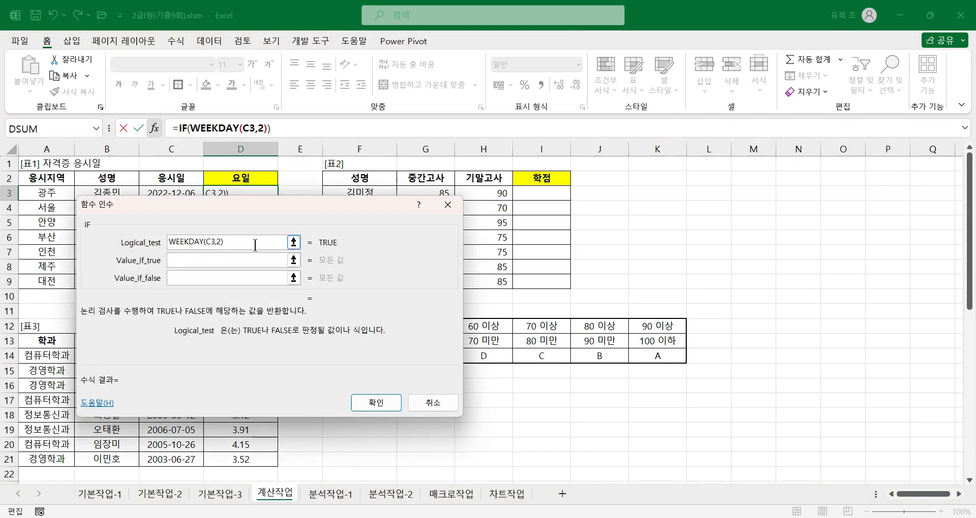
type("<=5")
Set Value_if_true to "평일" and Value_if_false to "주말", then fill the IF formula down to D9.
left_click(214, 258)
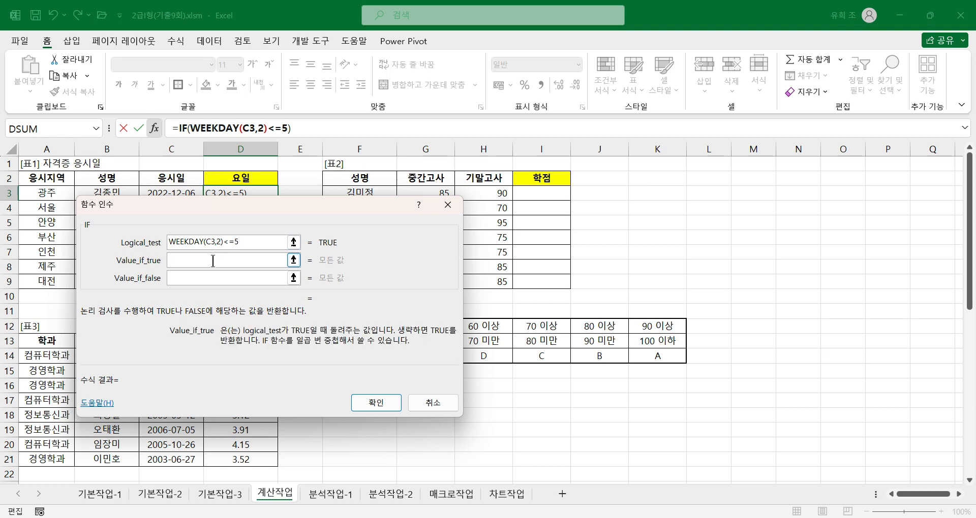
type("평일")
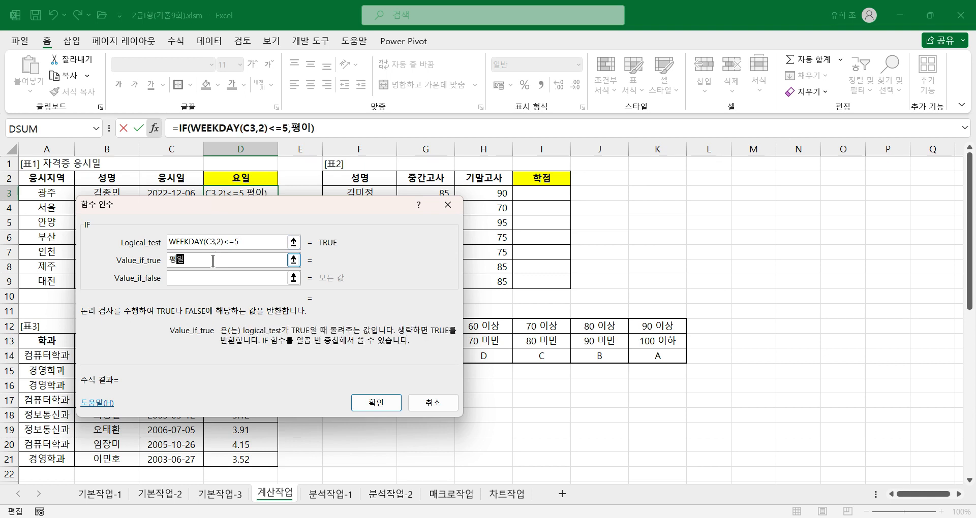
left_click(196, 277)
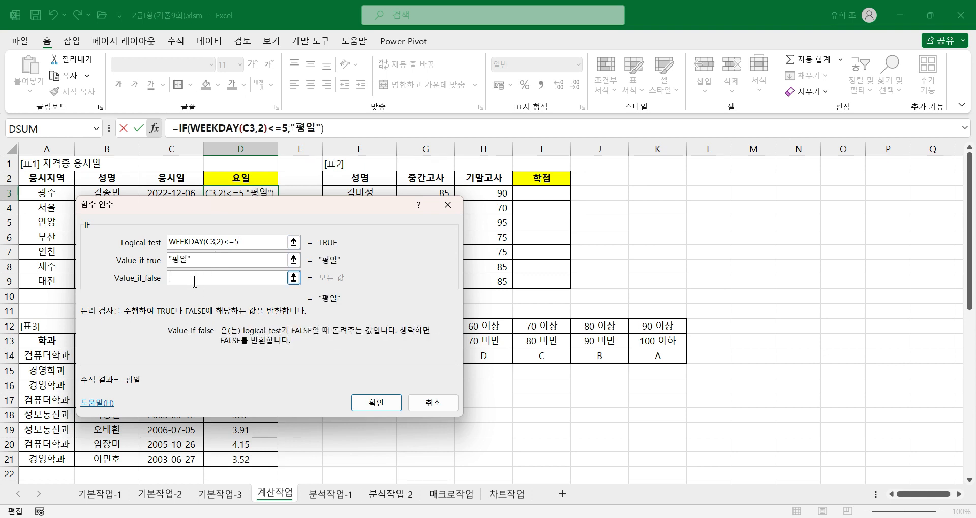
type("주")
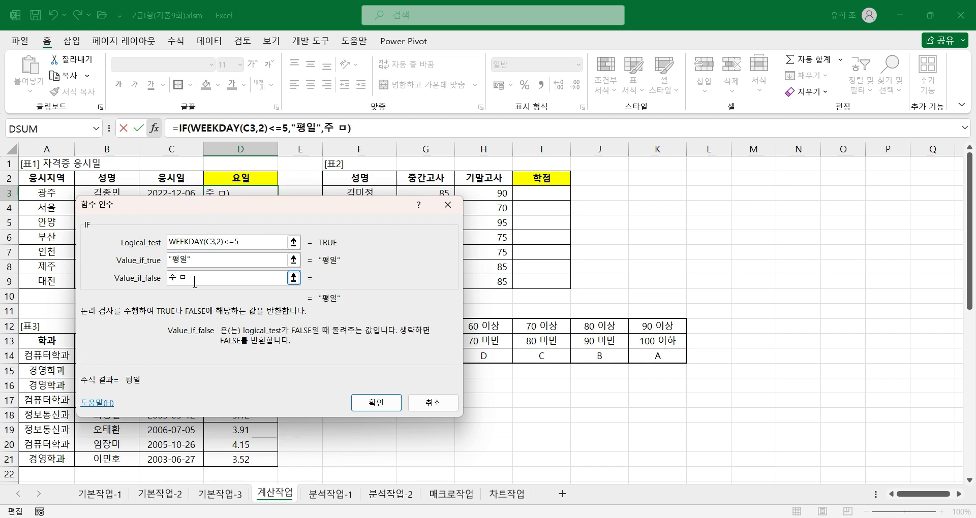
type("말")
key("Tab")
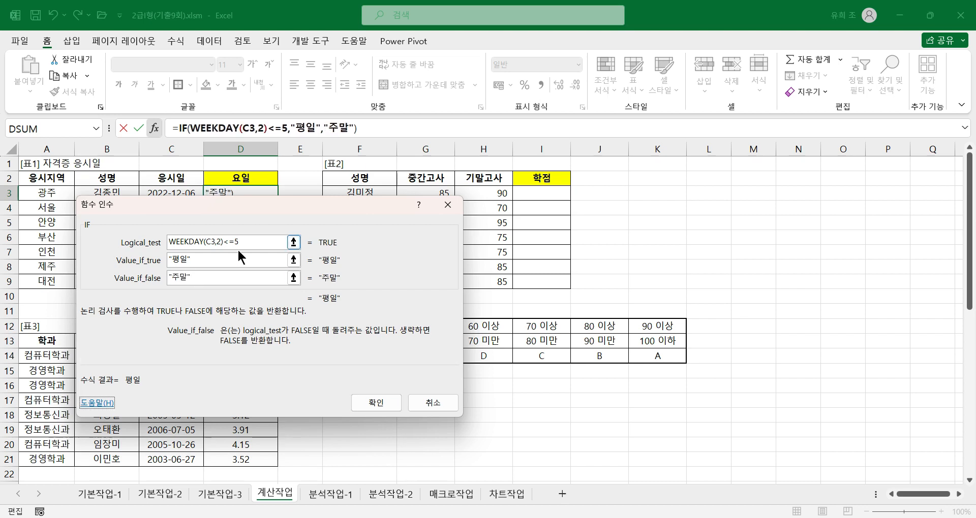
left_click(376, 404)
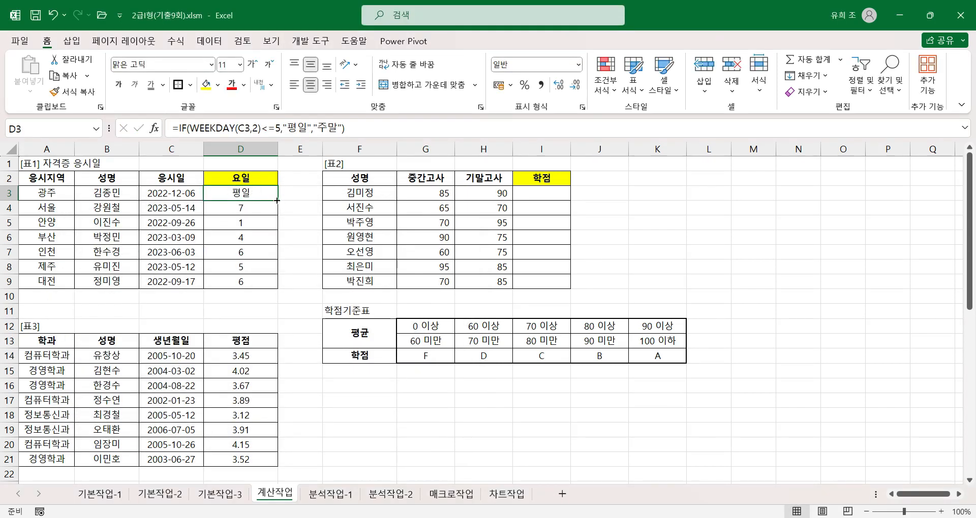
double_click(279, 201)
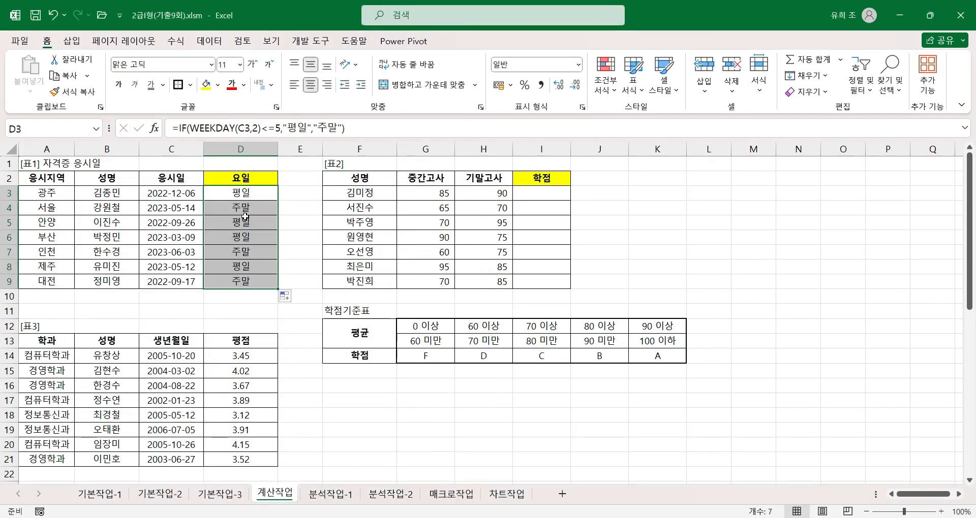
Review the filled IF formulas and their results in the 요일 cells of 표1.
key("Down")
left_click(250, 255)
left_click(254, 284)
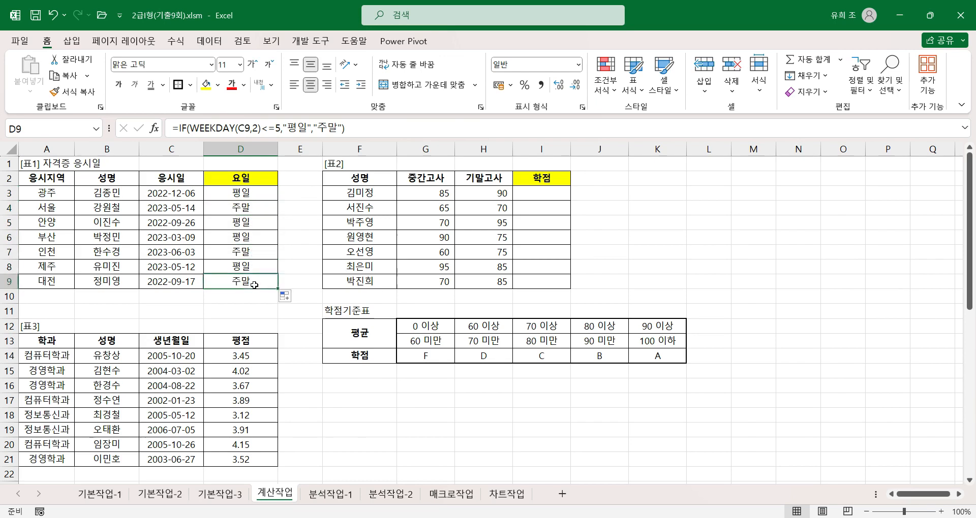
left_click(255, 199)
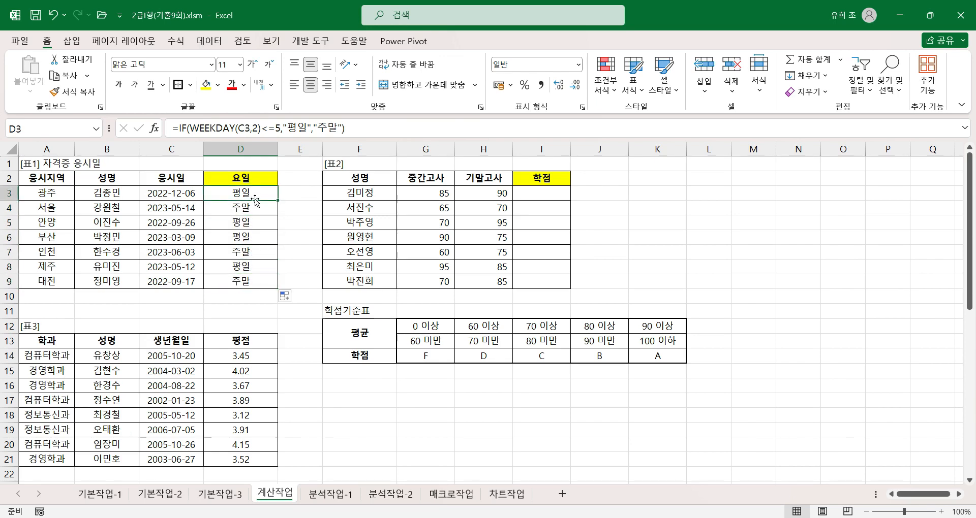
Start an HLOOKUP formula in I3 under 학점 in 표2 and open its function arguments, clear of the tables.
left_click(533, 193)
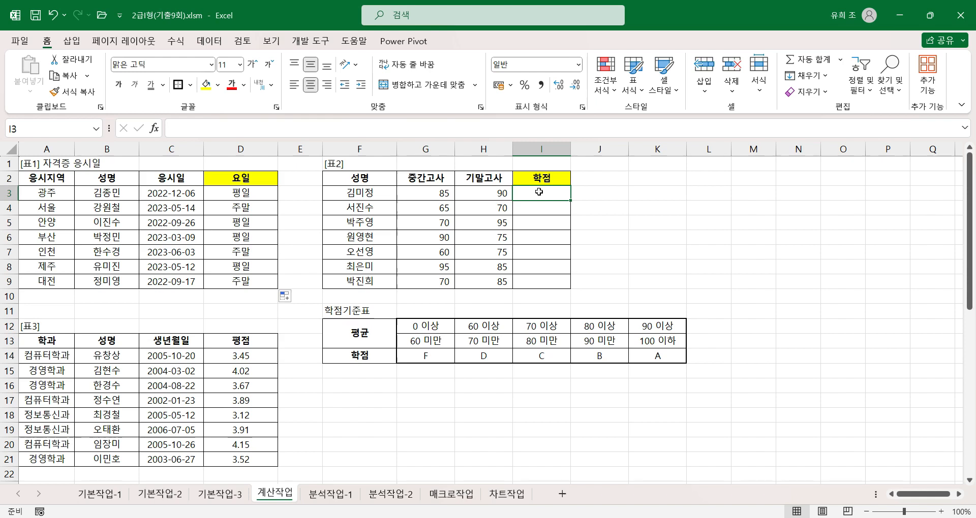
type("=")
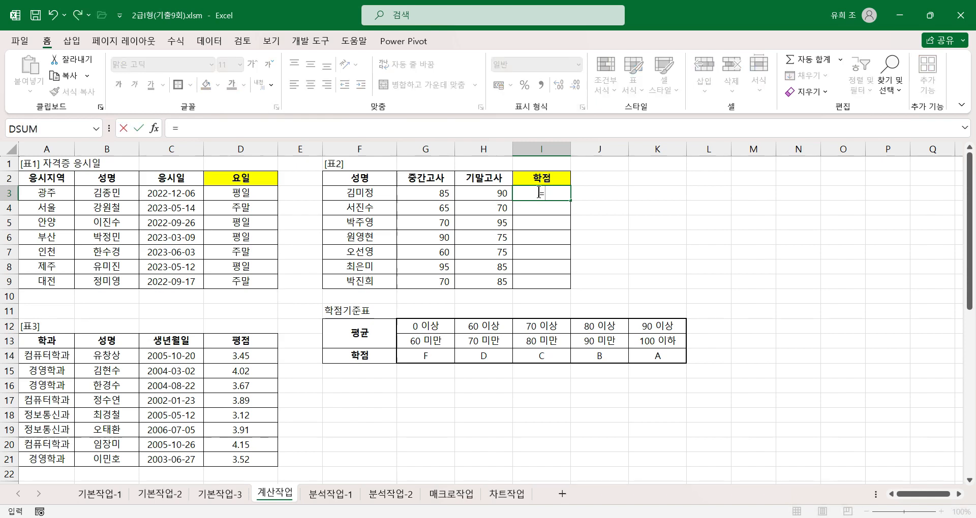
type("hlook")
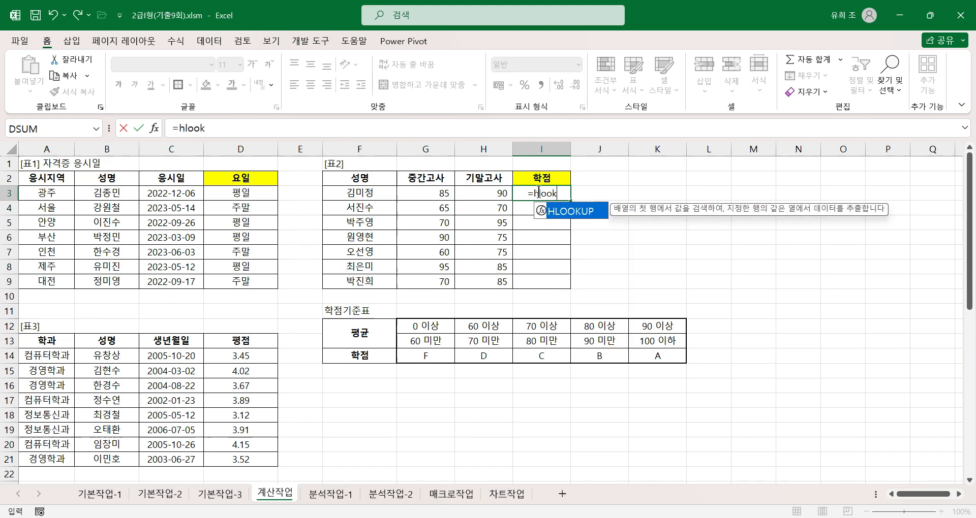
type("up")
key("ctrl+a")
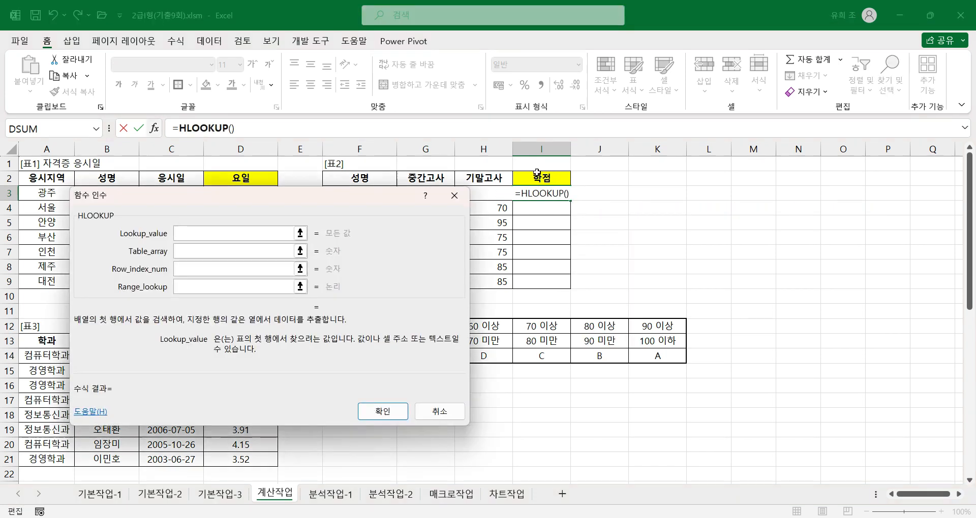
left_click_drag(288, 198, 813, 149)
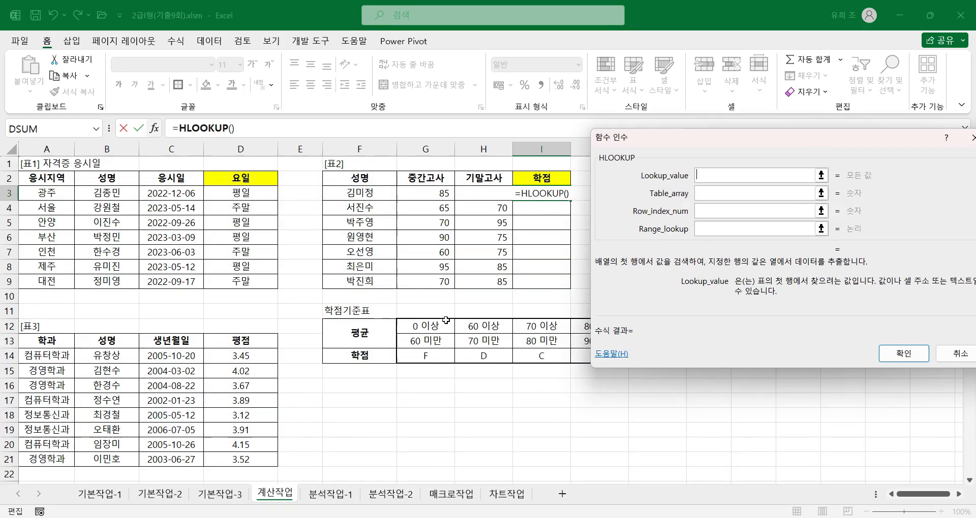
Set HLOOKUP's Lookup_value to AVERAGE(G3:H3) and its Table_array to the absolute range $G$12:$K$14.
left_click(703, 175)
type("average(")
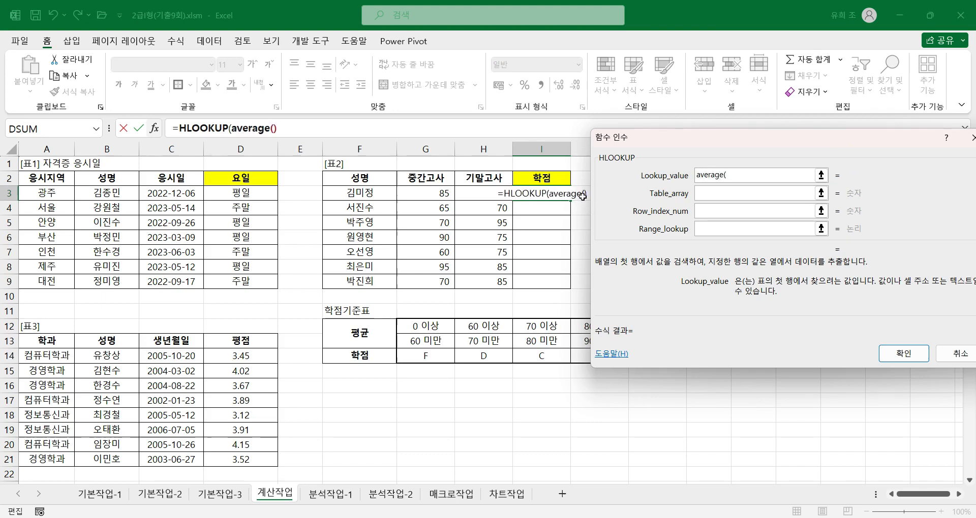
left_click_drag(440, 193, 465, 193)
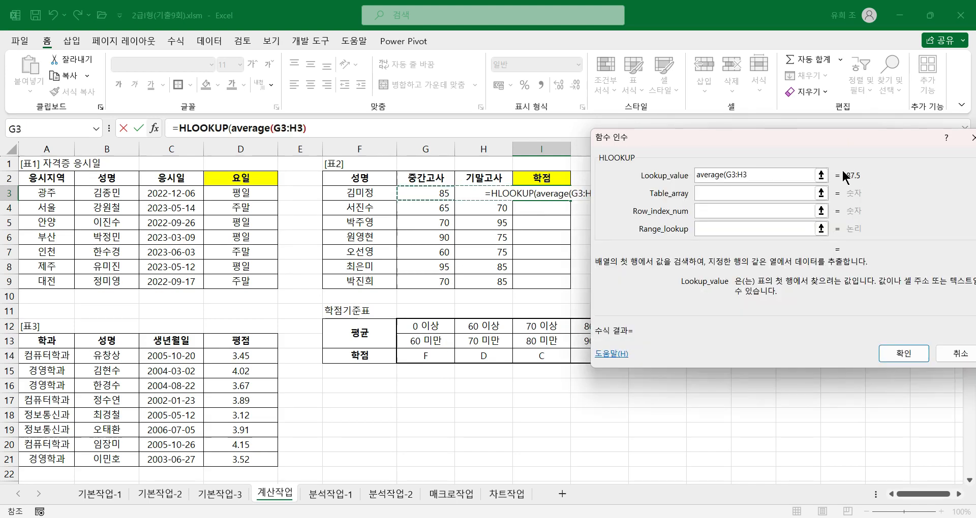
type(")")
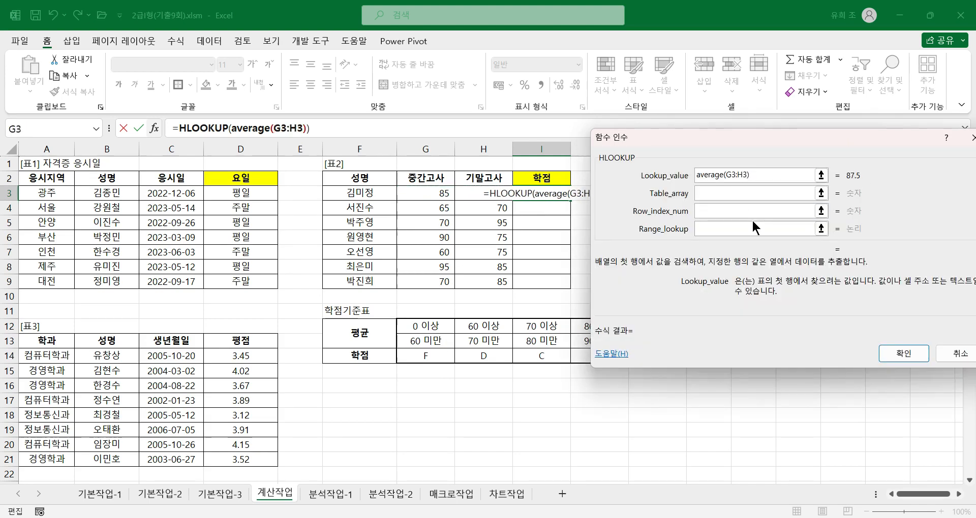
left_click(724, 193)
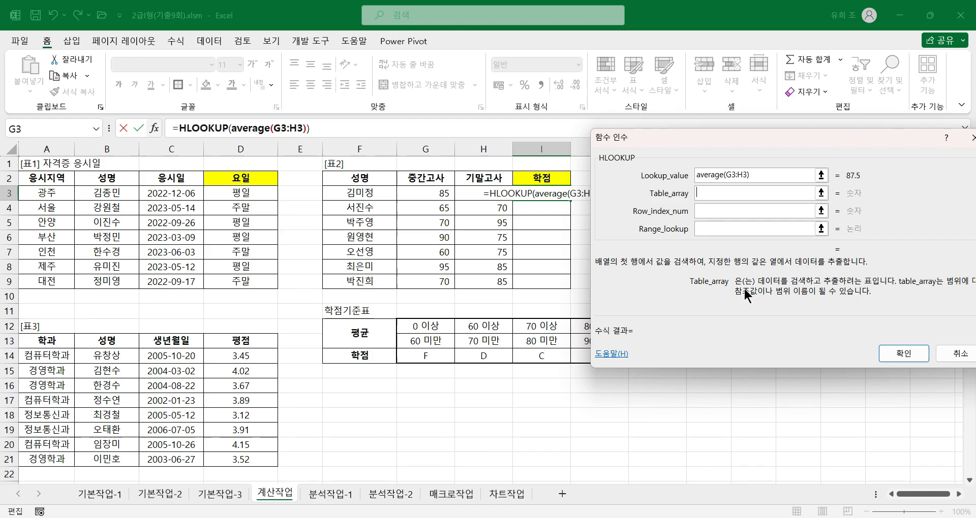
left_click_drag(436, 327, 652, 355)
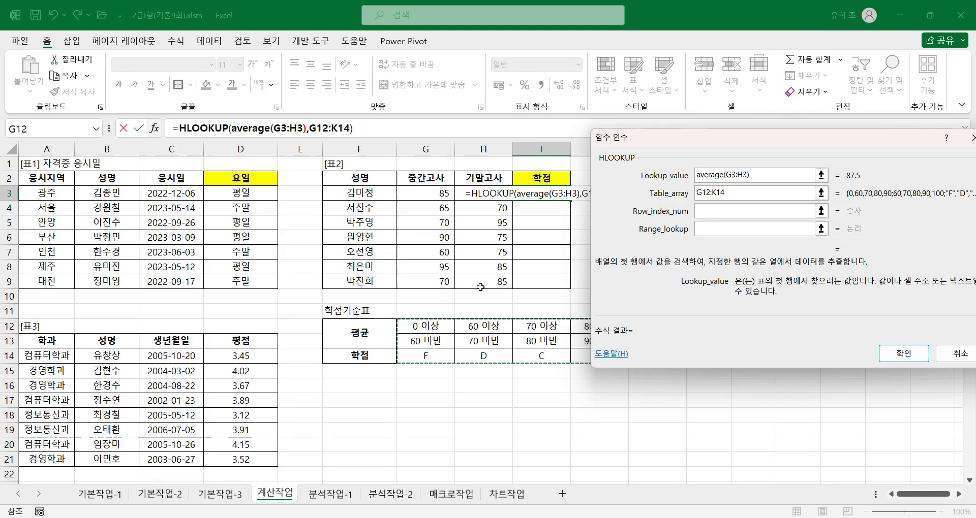
key("F4")
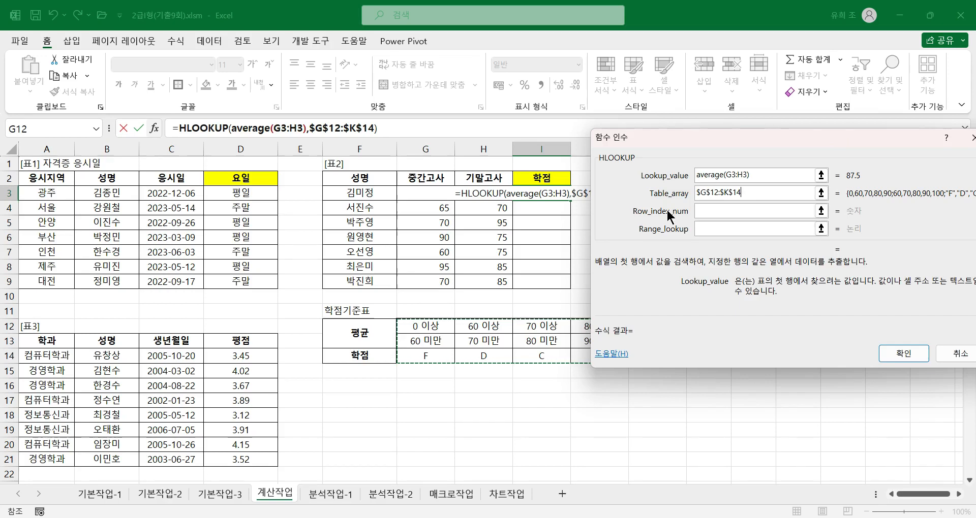
Set Row_index_num to 3, leave Range_lookup empty, and fill the HLOOKUP formula down to I9.
left_click(711, 211)
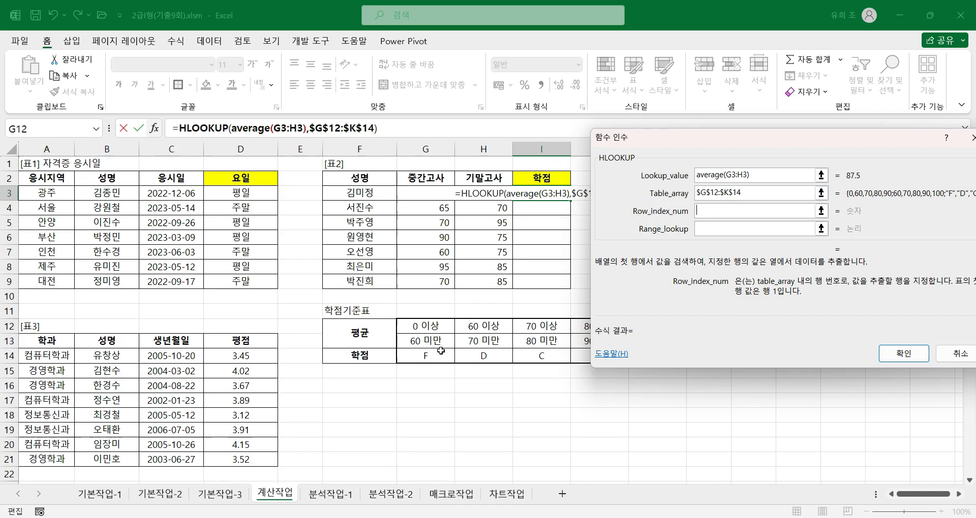
type("3")
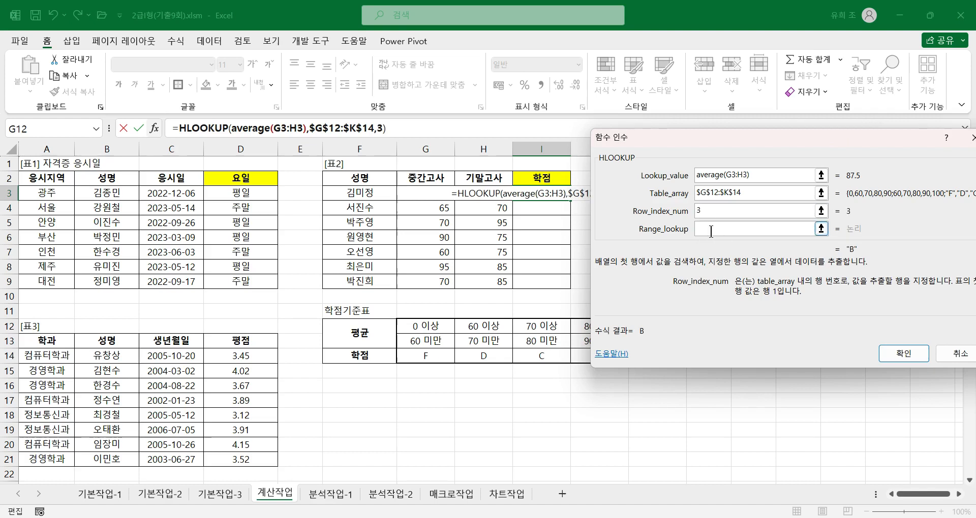
left_click(710, 229)
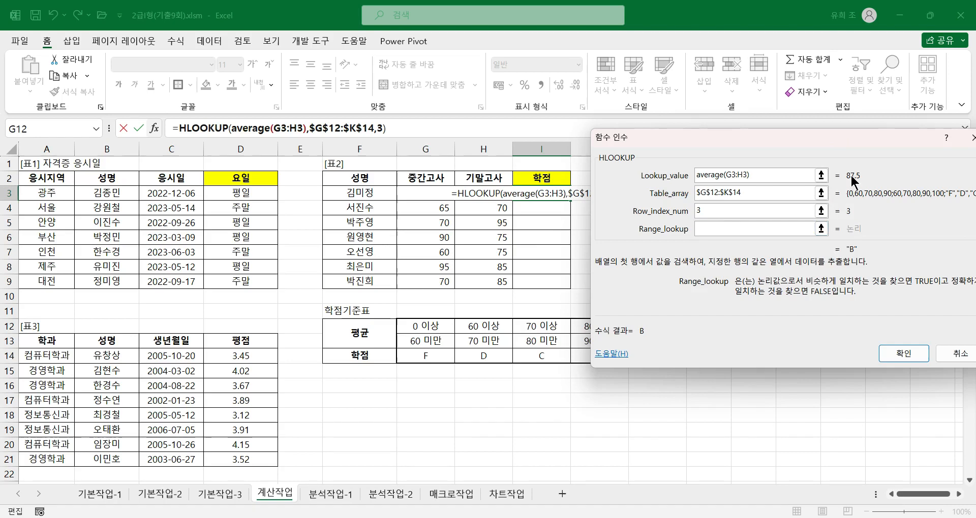
left_click_drag(671, 150, 721, 153)
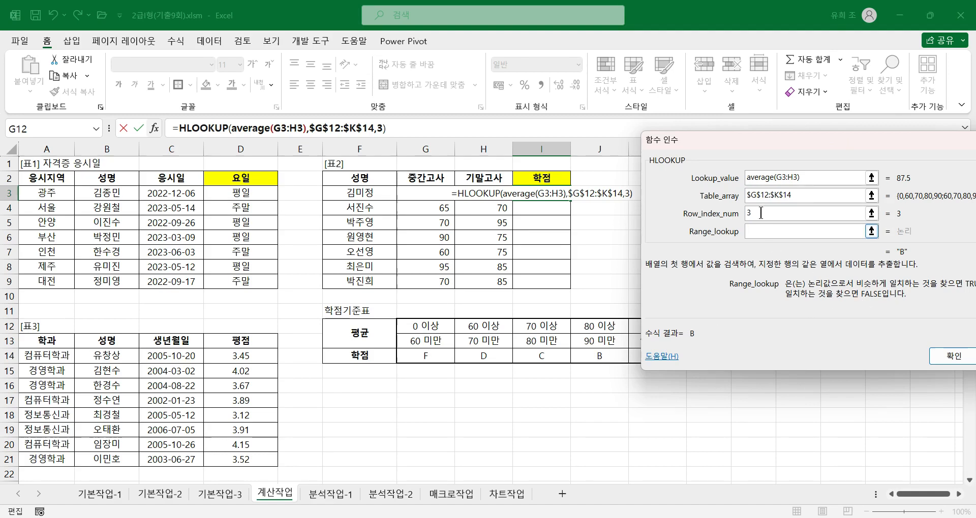
left_click_drag(735, 142, 570, 158)
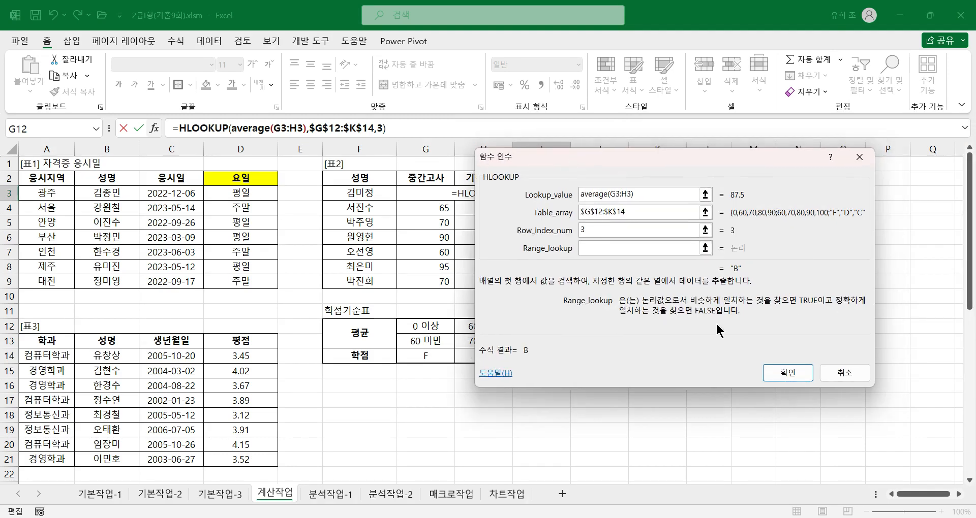
left_click(786, 374)
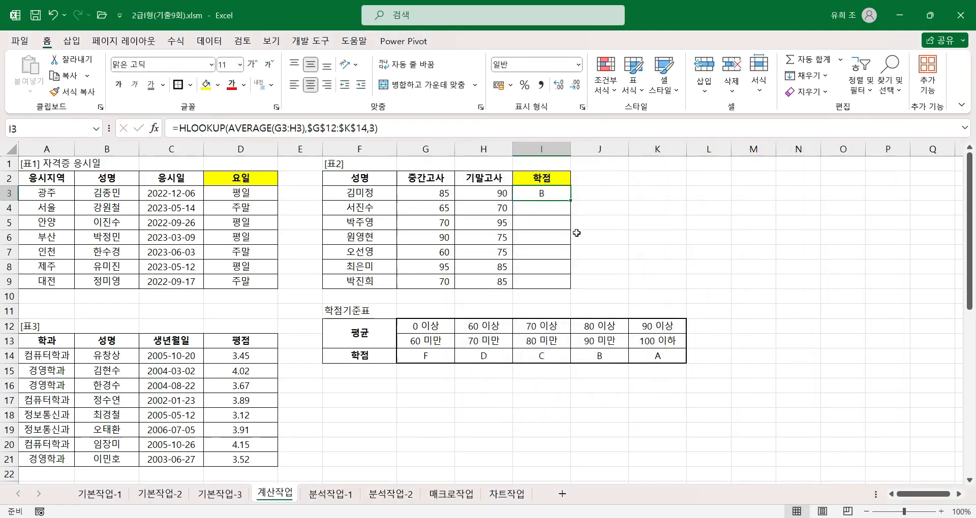
double_click(572, 203)
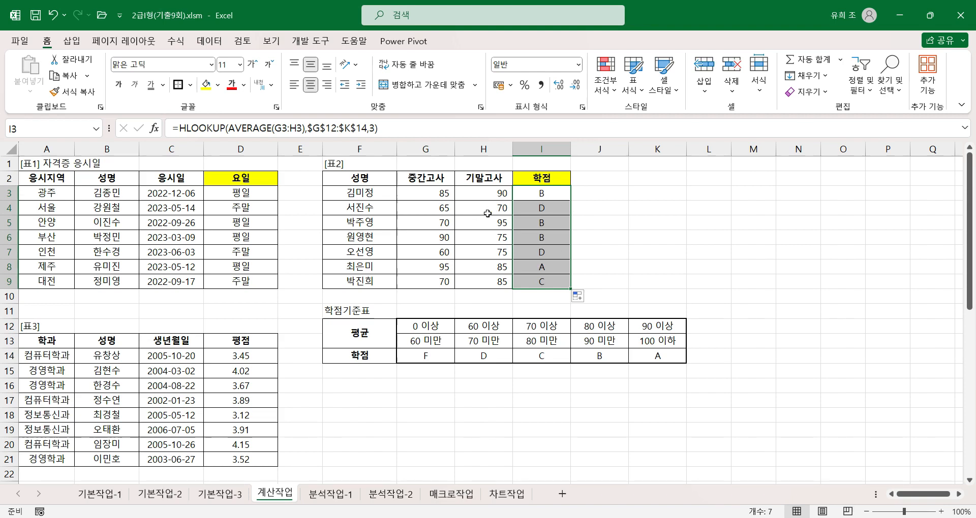
Review the filled HLOOKUP formulas in the 학점 cells of 표2 down to I9.
left_click(539, 211)
left_click(544, 224)
left_click(547, 238)
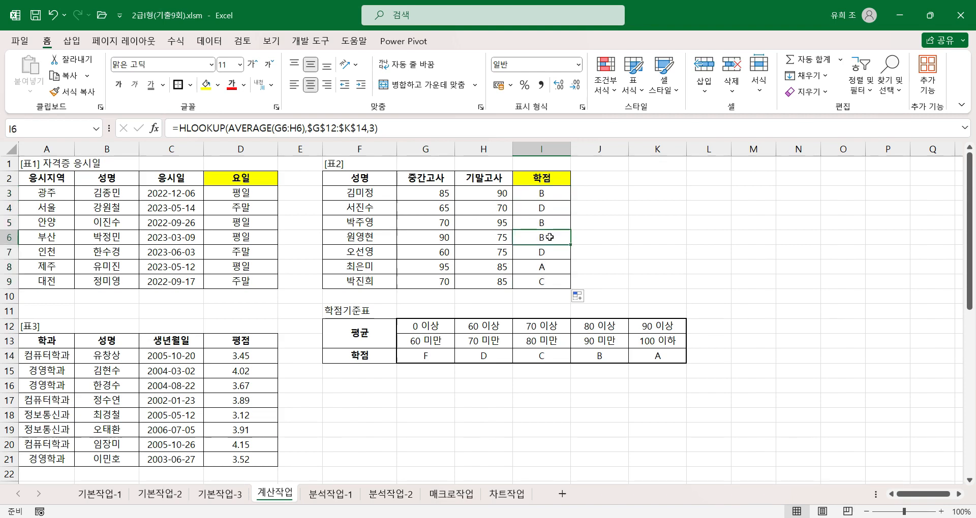
left_click(552, 255)
left_click(555, 266)
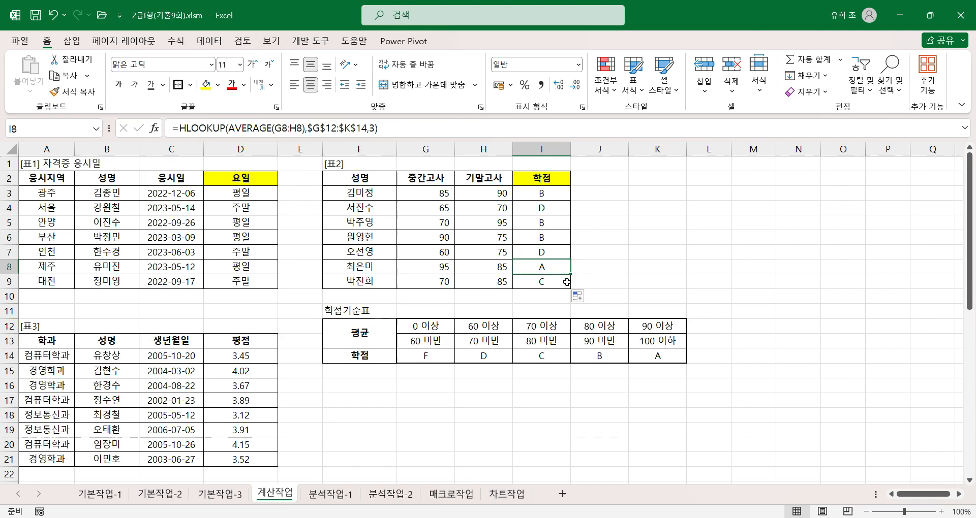
left_click(554, 283)
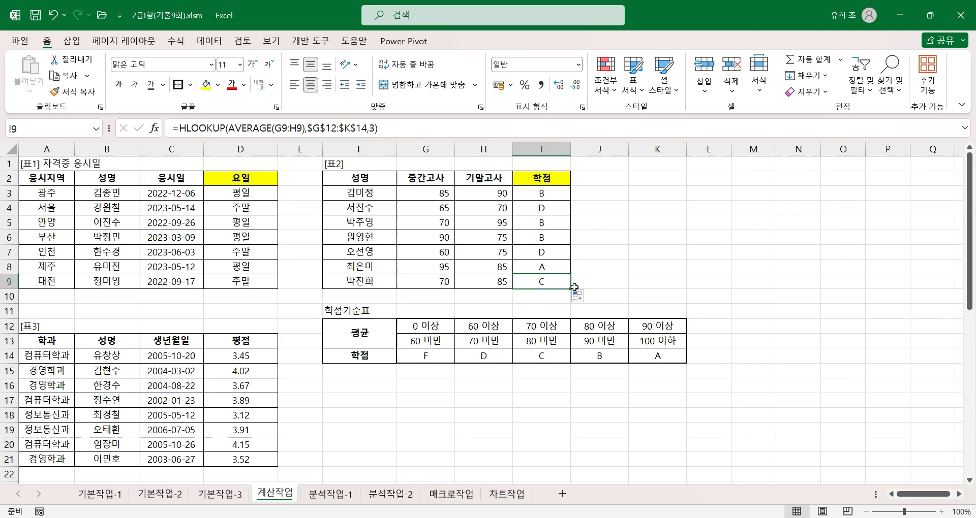
Examine 표3 and the 조건 cells A24:A25 beneath it.
scroll(15, 340, "down", 5)
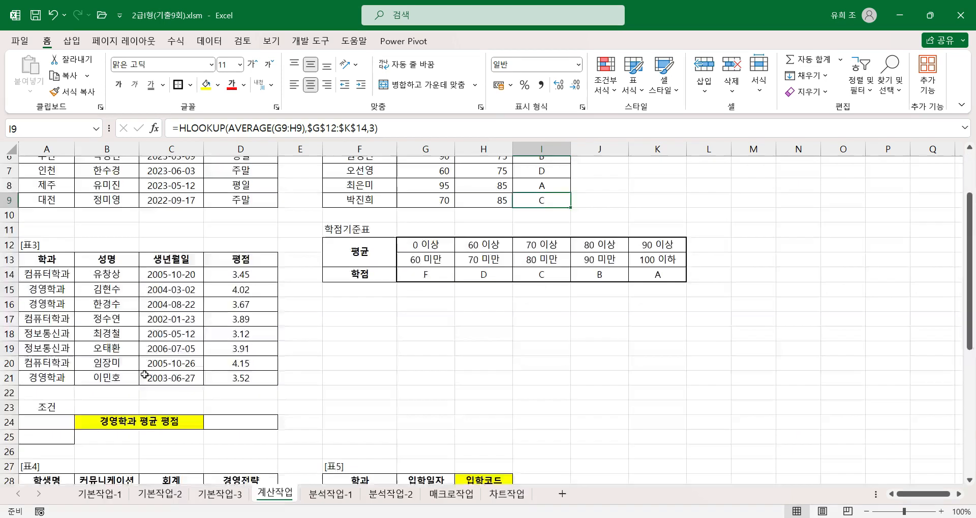
scroll(61, 339, "up", 2)
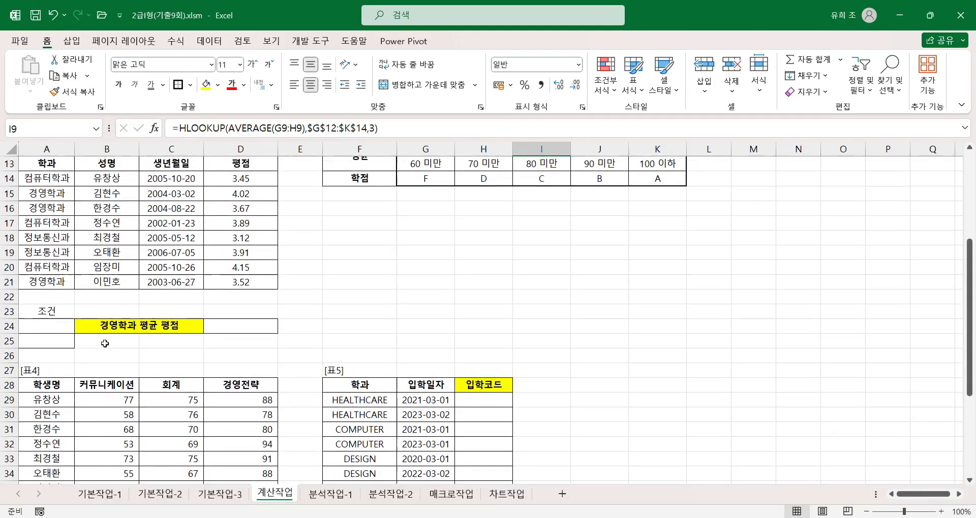
scroll(107, 385, "up", 1)
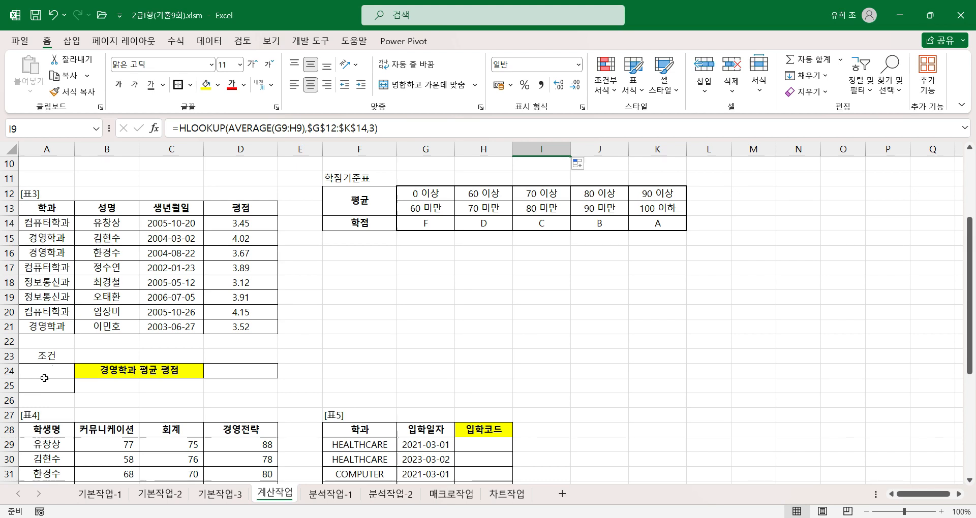
left_click(43, 373)
left_click(44, 386)
left_click(41, 370)
left_click(40, 386)
left_click(40, 371)
left_click(41, 389)
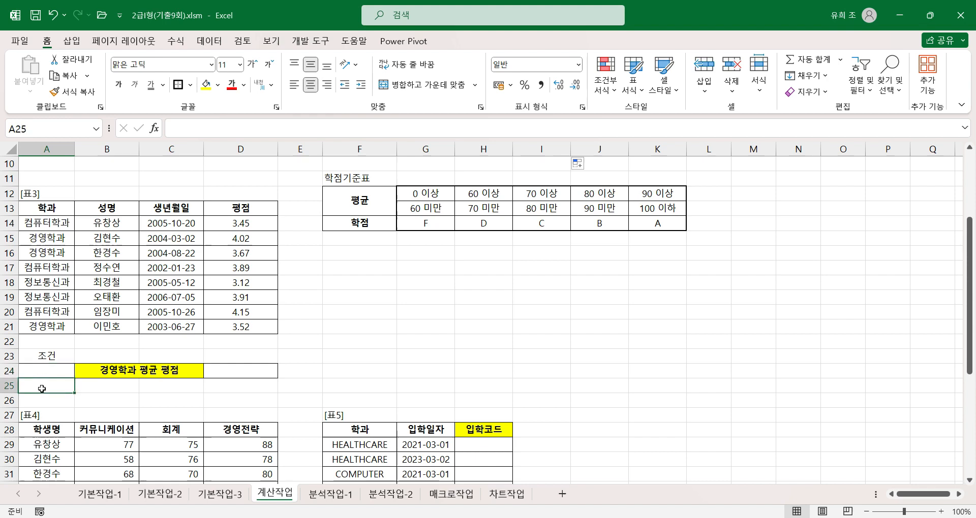
Copy the 학과 header and a 경영학과 entry from 표3 into the 조건 cells A24:A25.
left_click(46, 211)
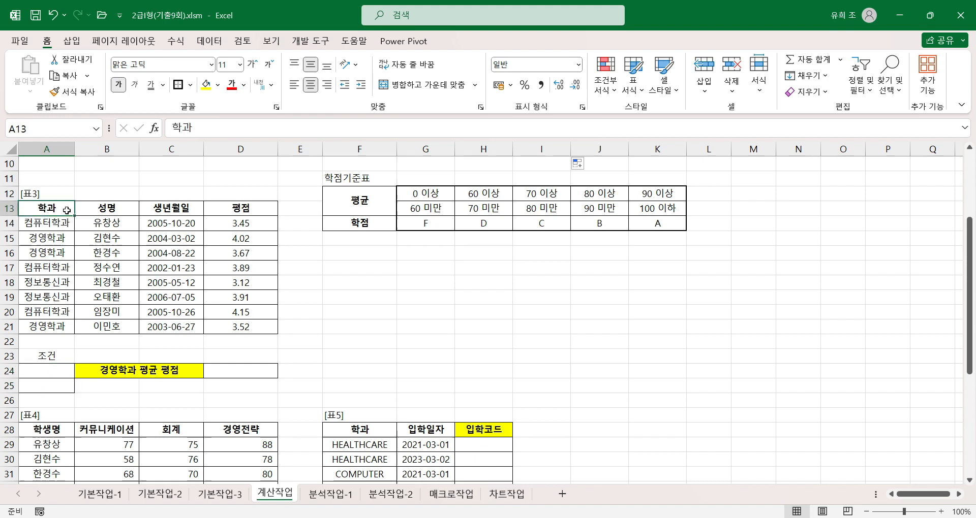
left_click(54, 245, "ctrl")
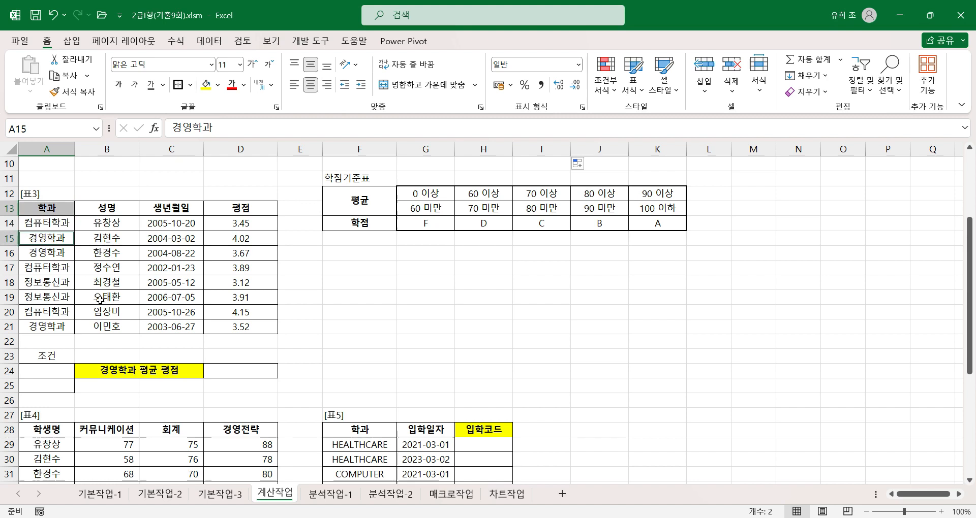
key("ctrl+c")
left_click(47, 371)
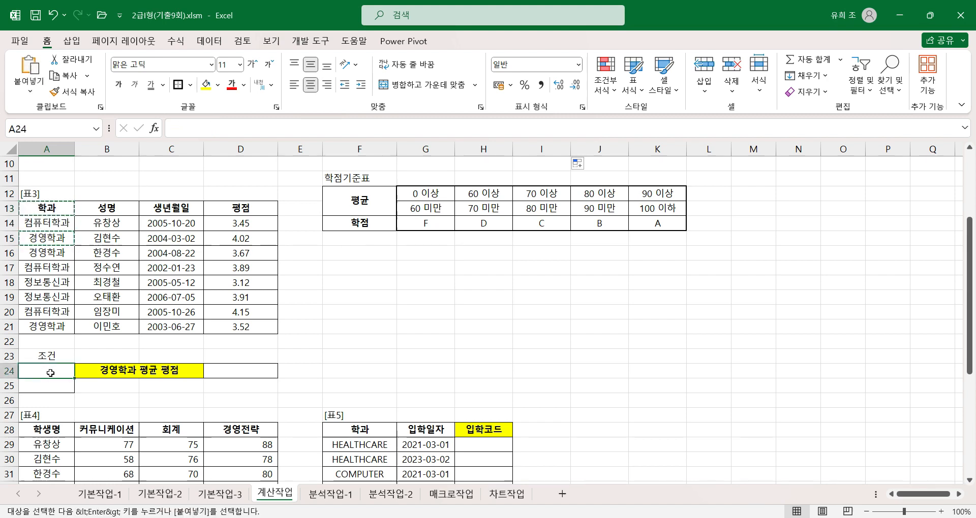
key("ctrl+v")
left_click(47, 386)
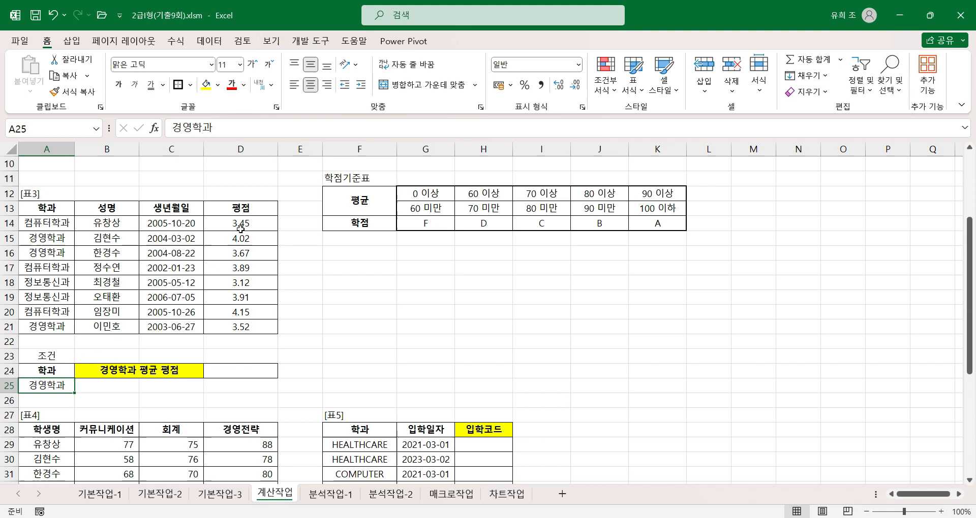
Examine the 경영학과 rows of 표3 and their 평점 values.
left_click(249, 328)
left_click(251, 374)
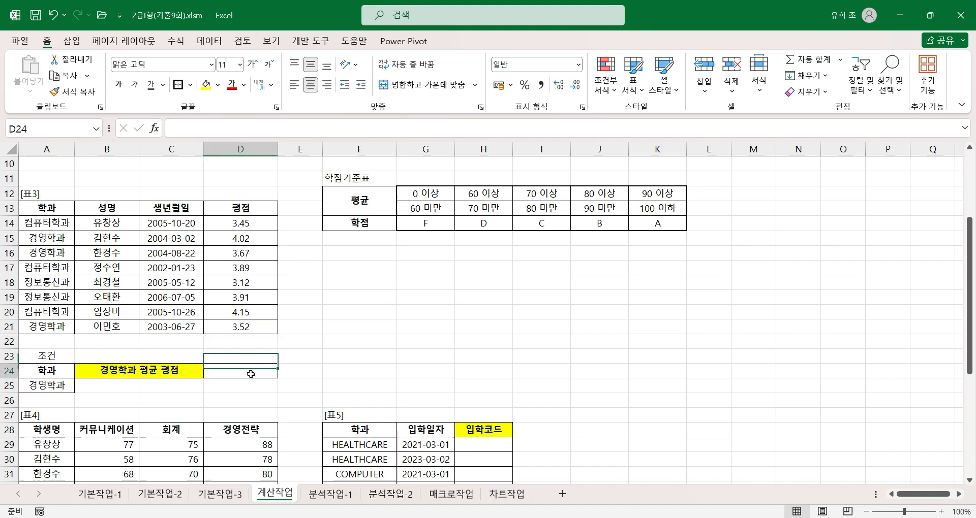
left_click(56, 236)
left_click(59, 259)
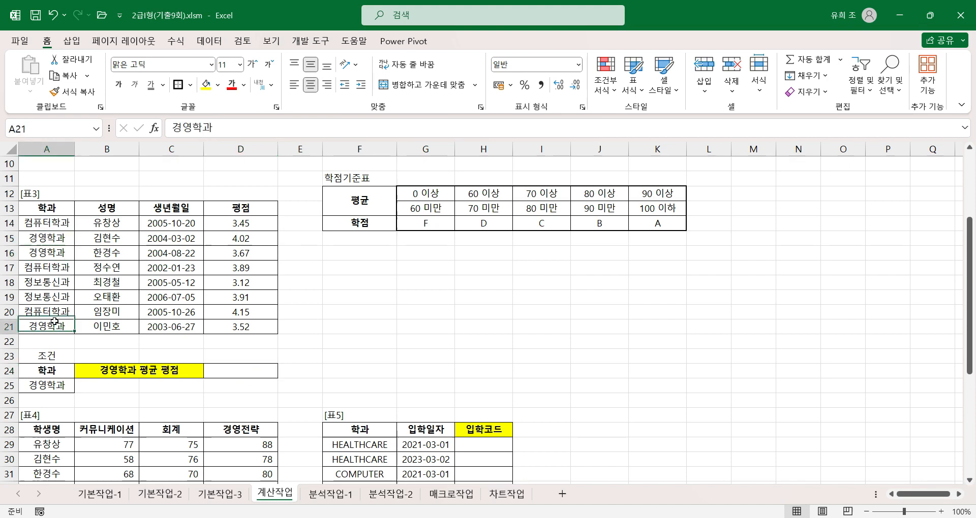
left_click(252, 239)
left_click(252, 255)
left_click(244, 328)
Start a ROUND formula with a nested DAVERAGE in D24 beside 경영학과 평균 평점, and open DAVERAGE's function arguments.
left_click(227, 372)
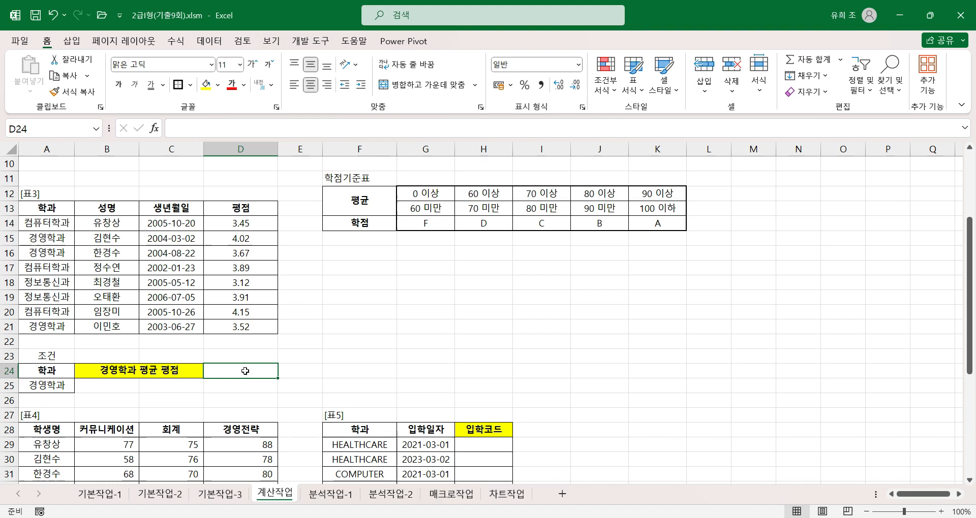
type("=")
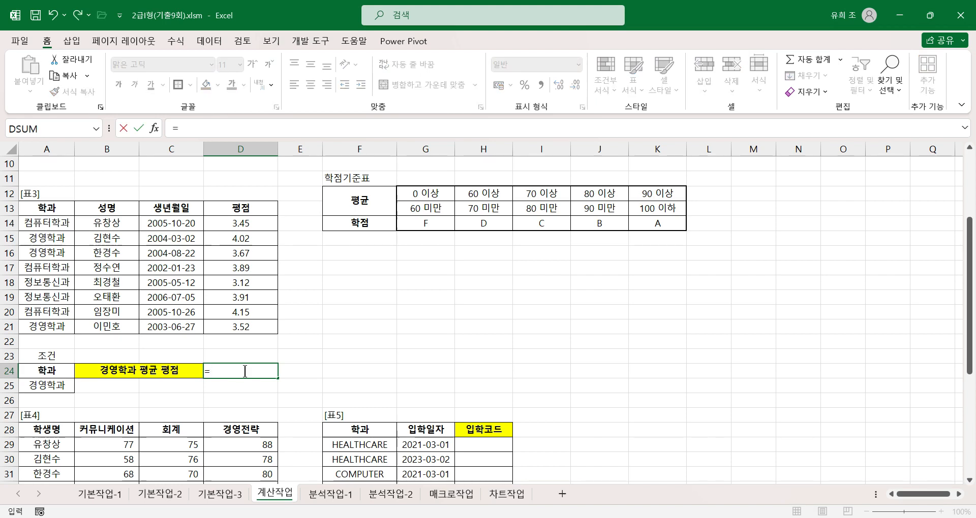
type("round")
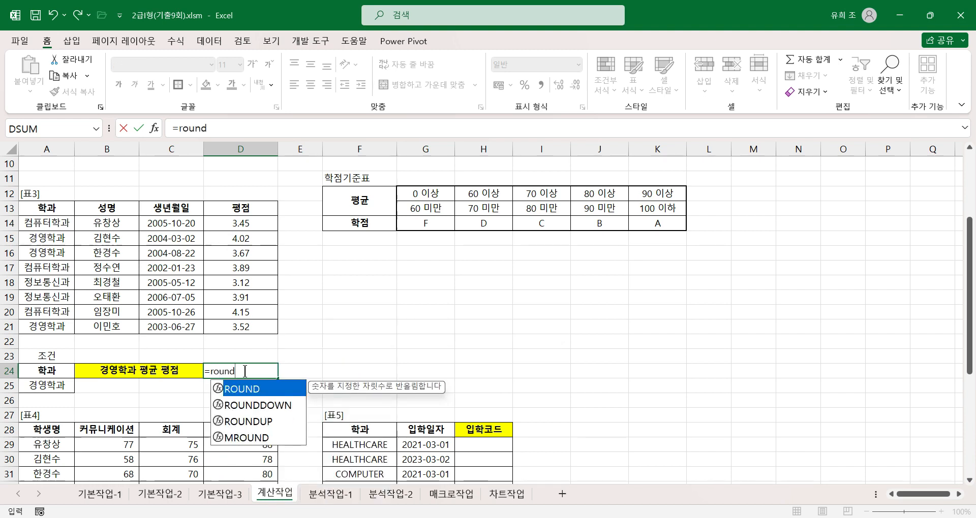
type("(")
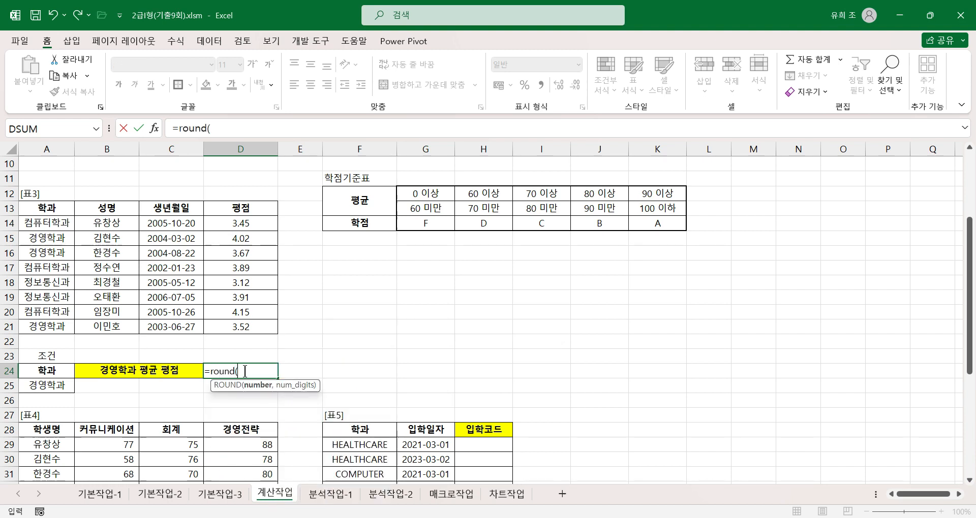
type("dave")
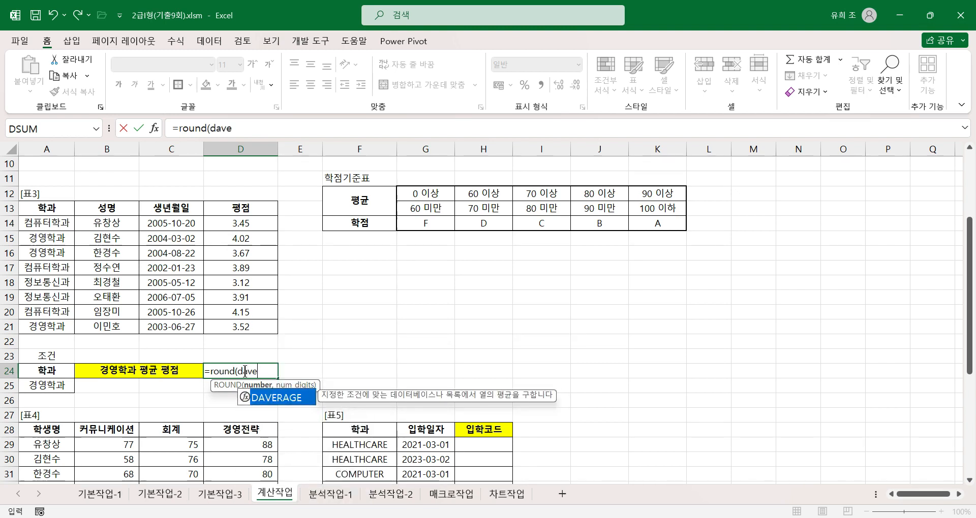
double_click(282, 397)
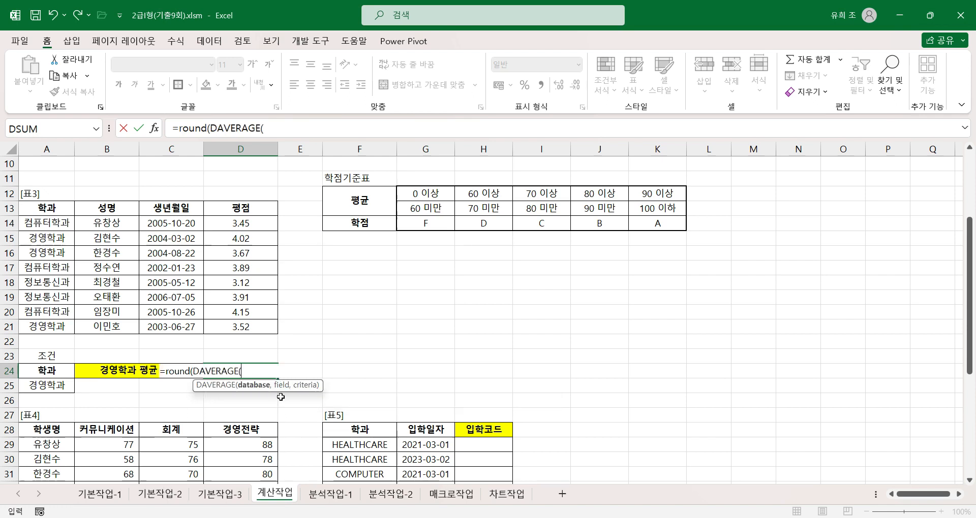
left_click(248, 128)
left_click(153, 129)
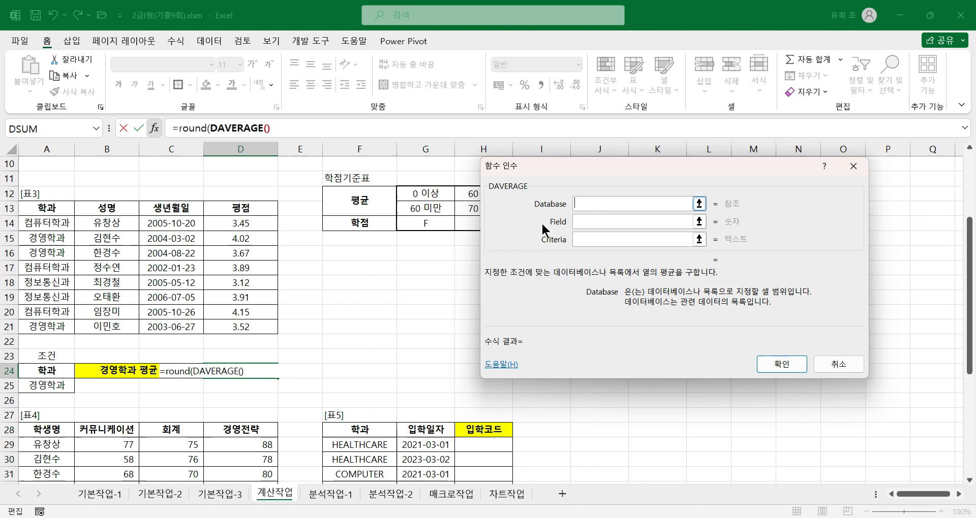
Set DAVERAGE's Database to A13:D21, its Field to D13 and its Criteria to A24:A25.
scroll(84, 402, "down", 1)
scroll(85, 402, "up", 1)
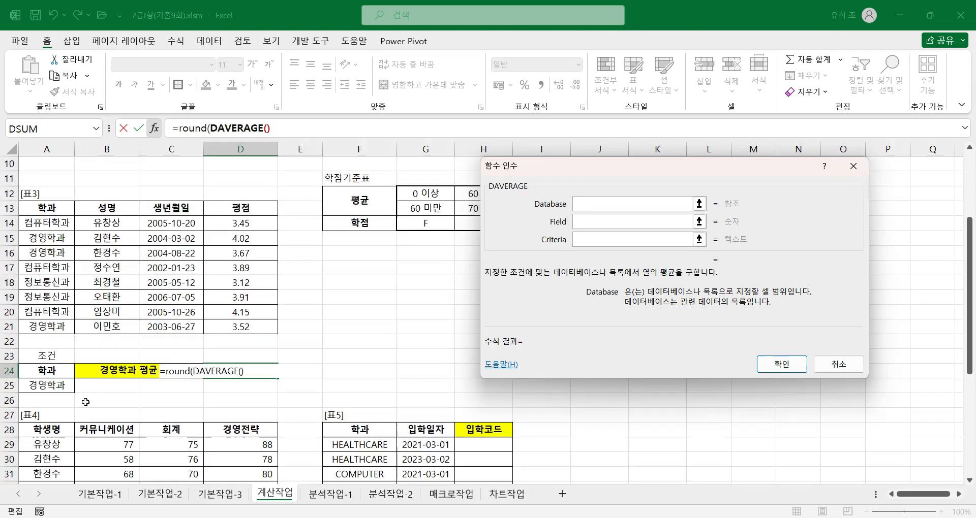
left_click_drag(40, 211, 244, 327)
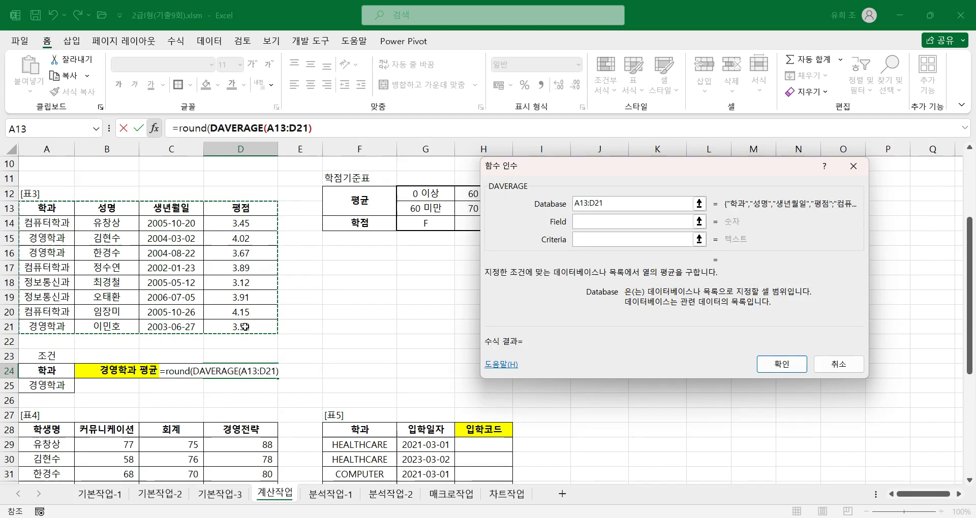
left_click(588, 219)
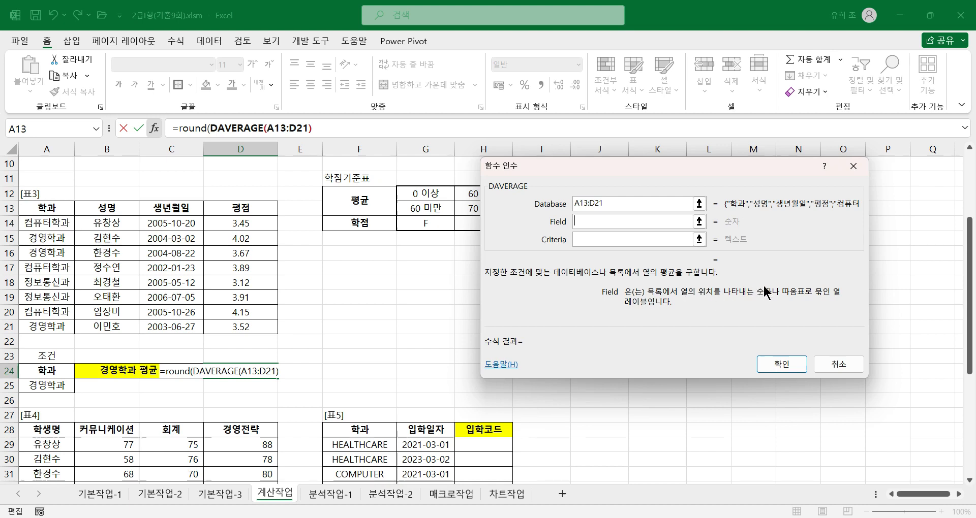
left_click(242, 209)
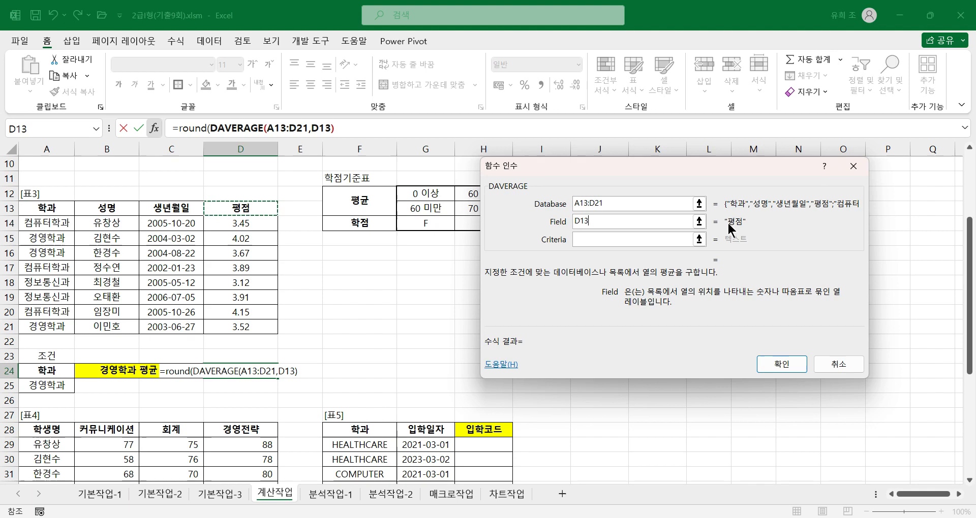
left_click(596, 239)
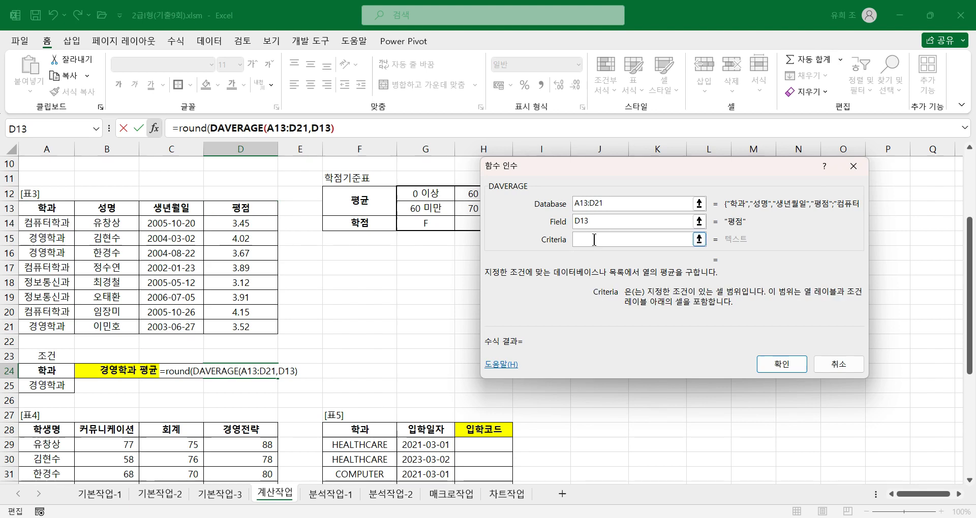
left_click_drag(51, 370, 51, 385)
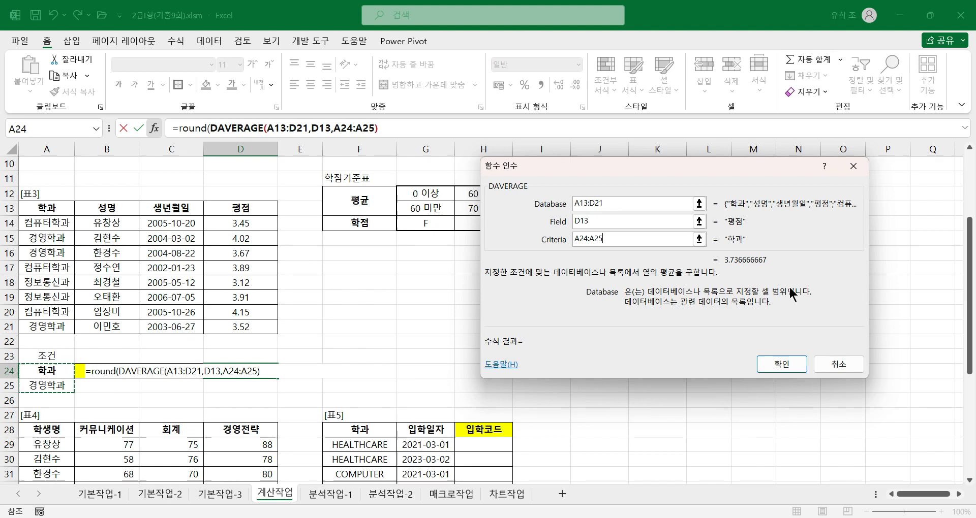
Switch to ROUND's function arguments, set Num_digits to 2 and complete the formula in D24.
left_click(178, 128)
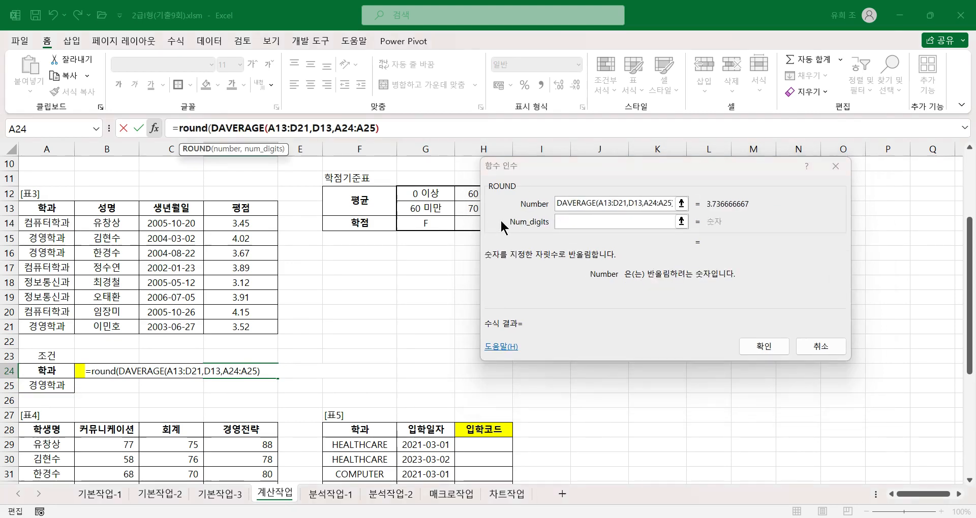
left_click(581, 221)
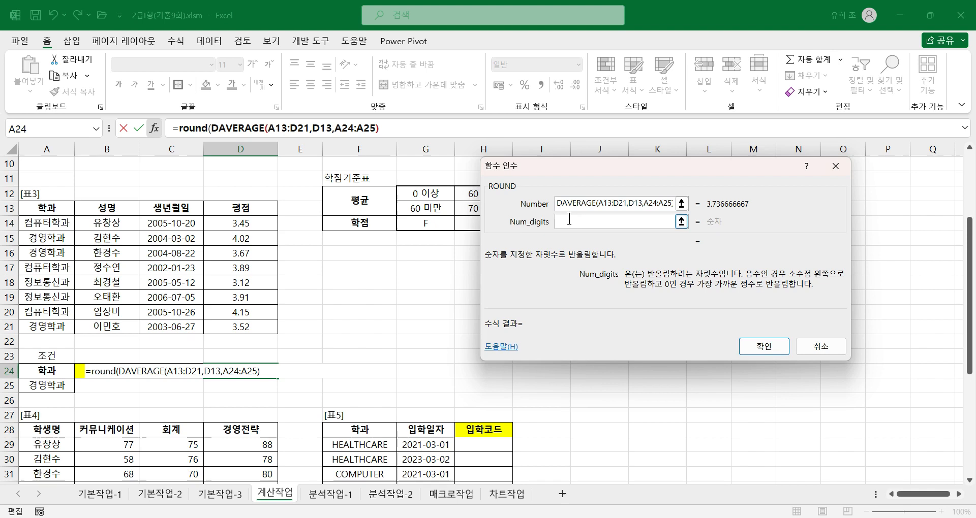
type("2")
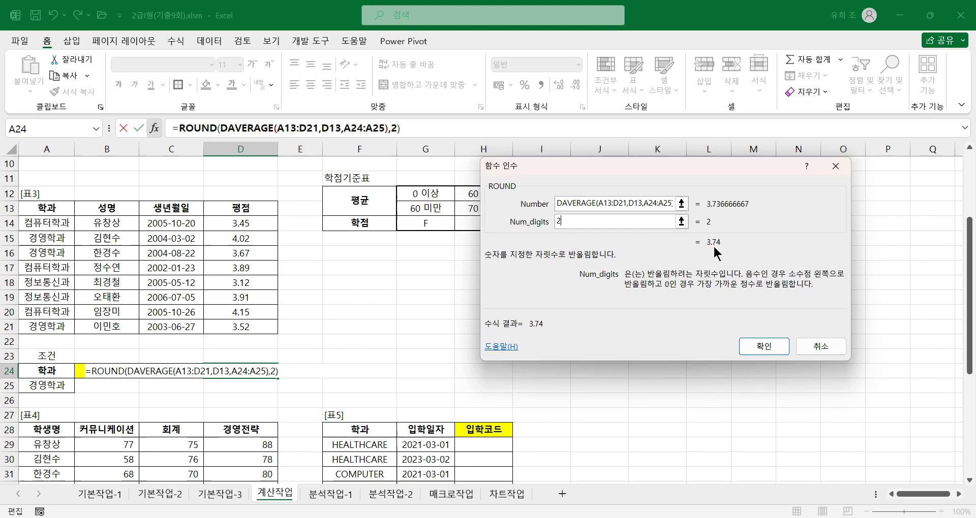
left_click(756, 344)
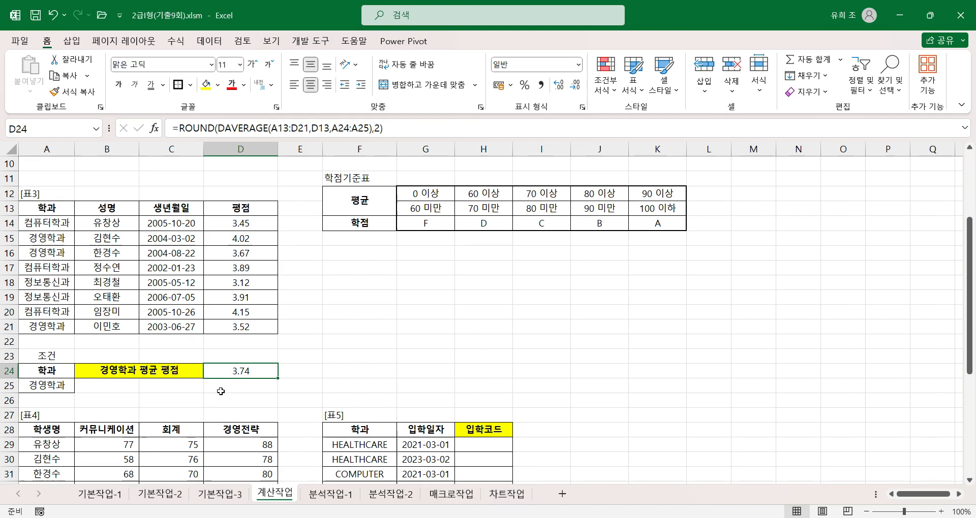
Start a COUNTIFS formula in D37 beside 모든 과목이 70 이상인 학생 수 and open its function arguments.
scroll(221, 391, "down", 4)
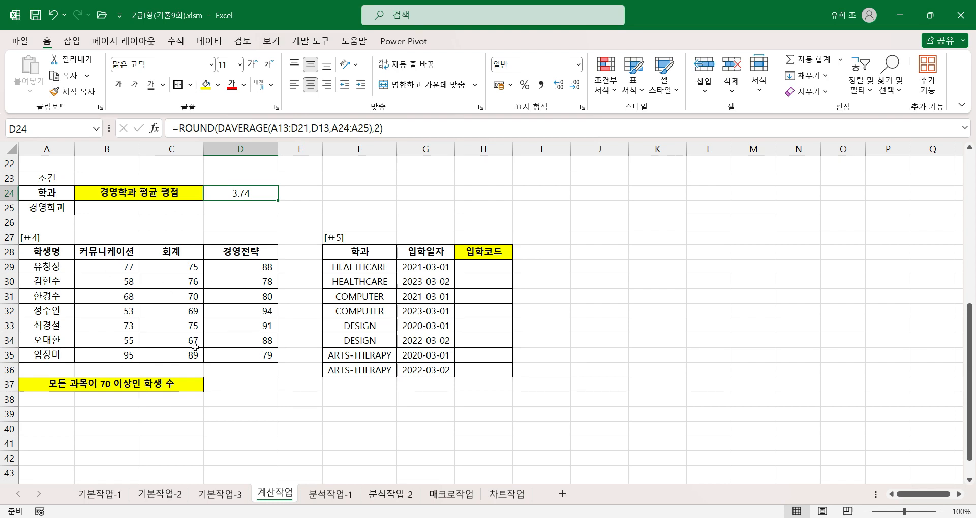
left_click(234, 386)
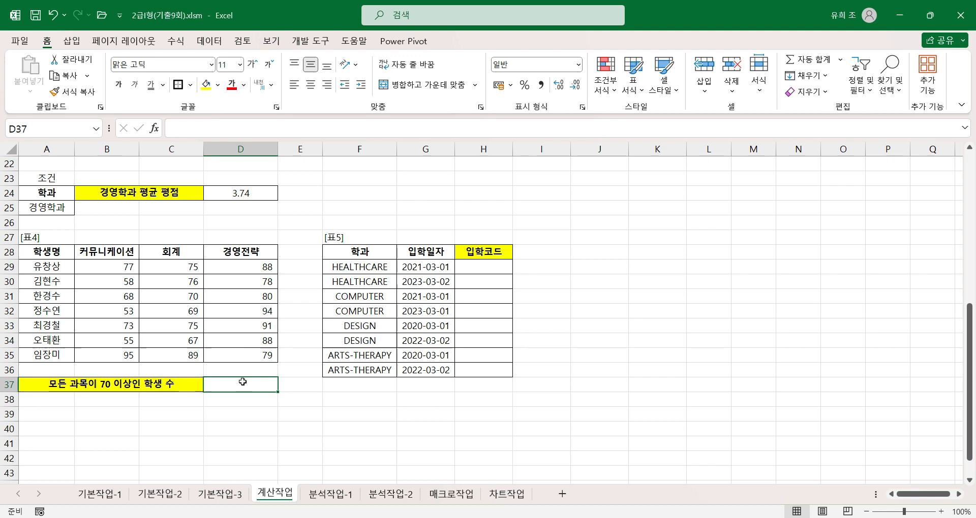
type("=")
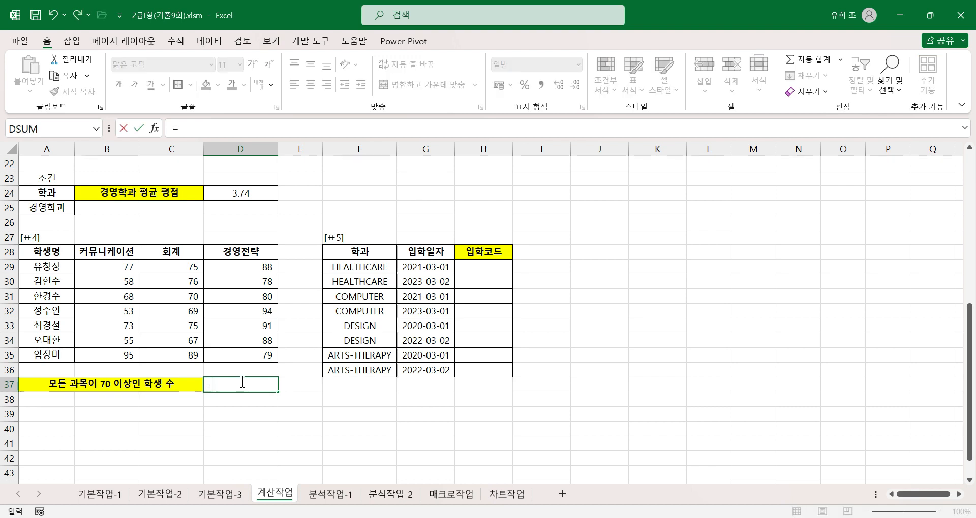
type("c")
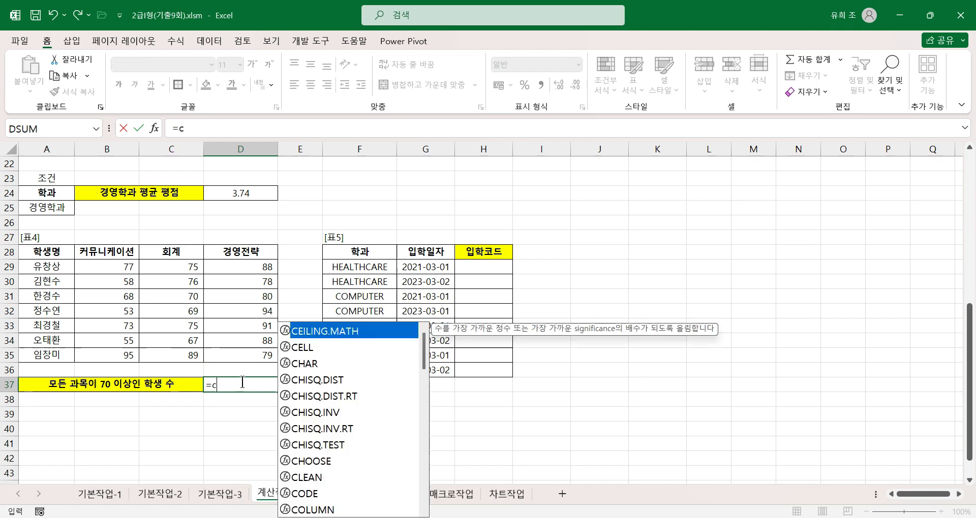
type("ountifs")
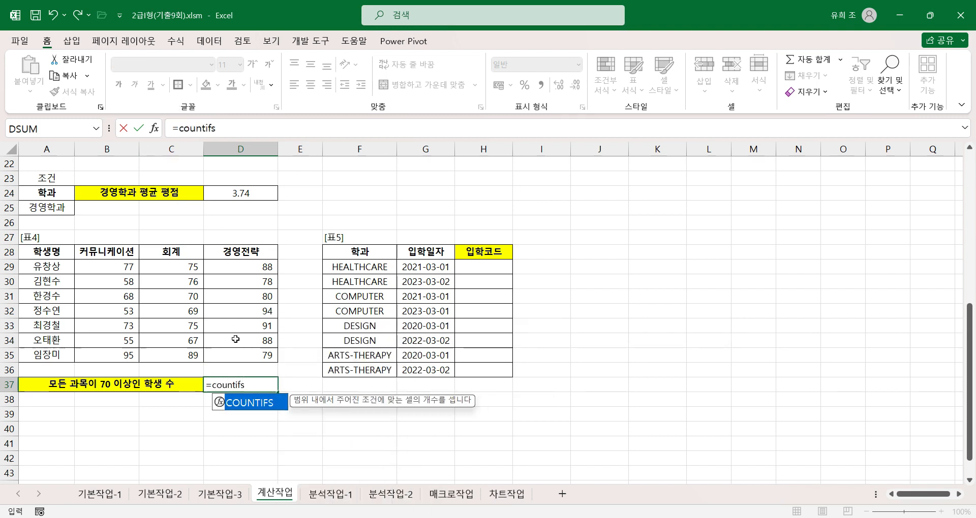
key("ctrl+a")
left_click_drag(554, 146, 356, 164)
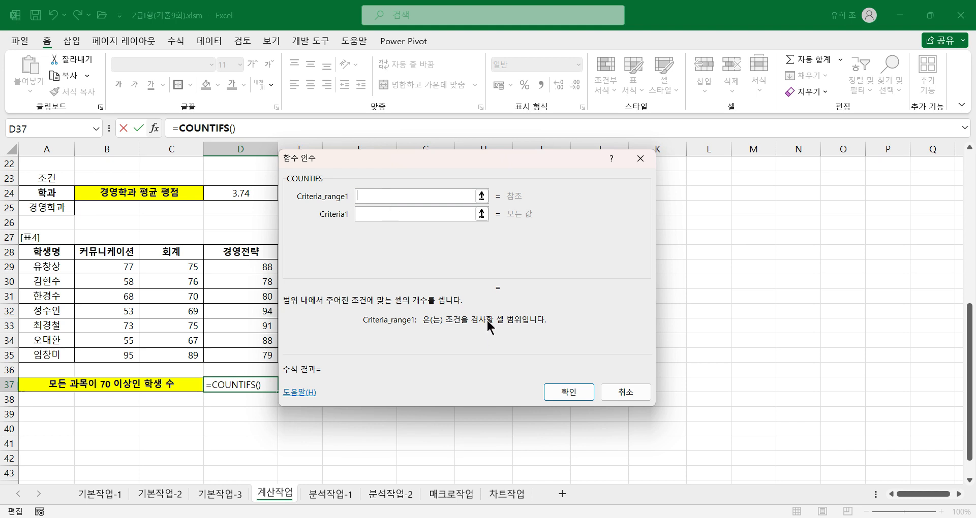
Set COUNTIFS's first two criteria ranges to B29:B35 and C29:C35, each with the criterion >=70.
left_click(102, 268)
left_click_drag(102, 268, 97, 356)
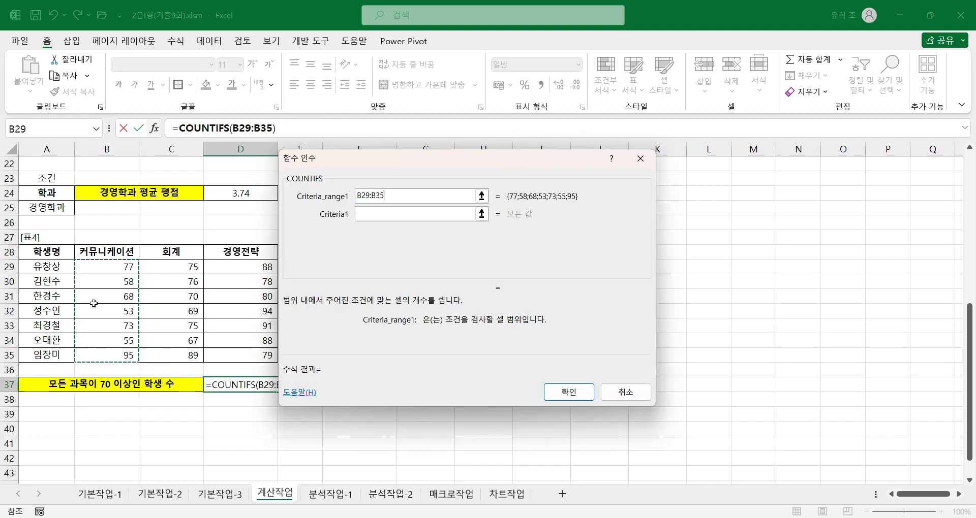
left_click(374, 213)
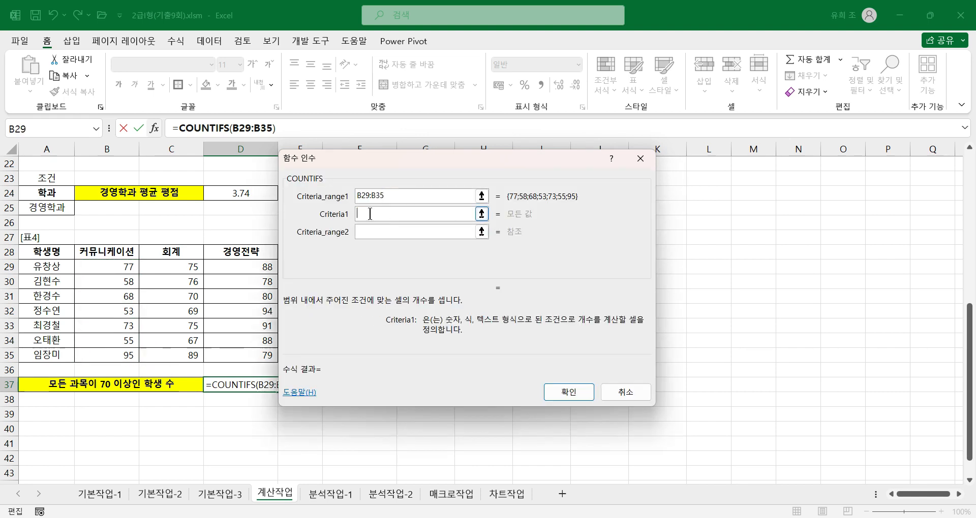
type(">=70")
left_click(362, 231)
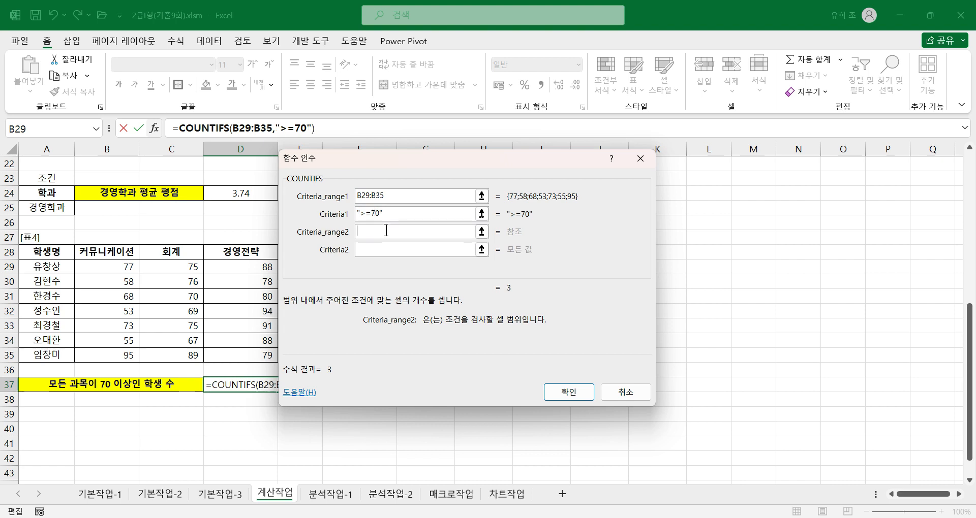
left_click_drag(183, 266, 184, 354)
left_click(385, 250)
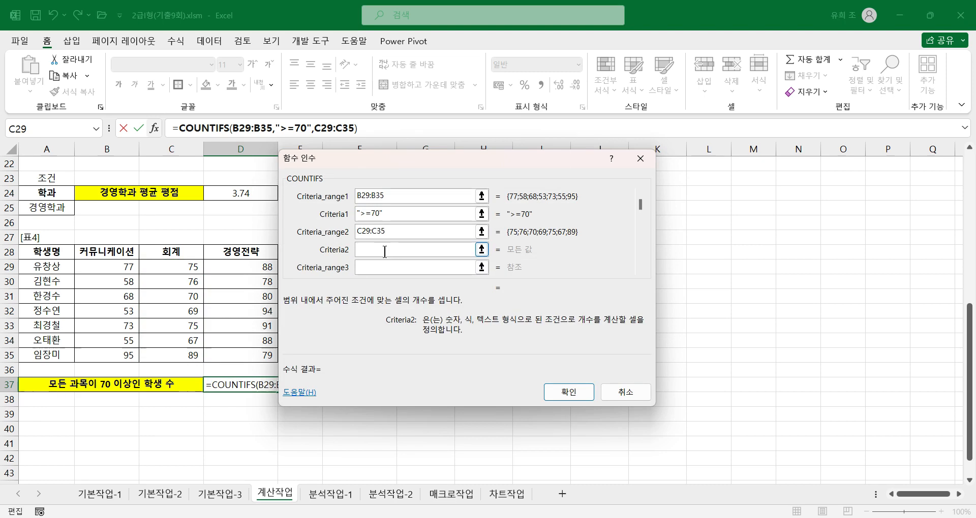
type(">=70")
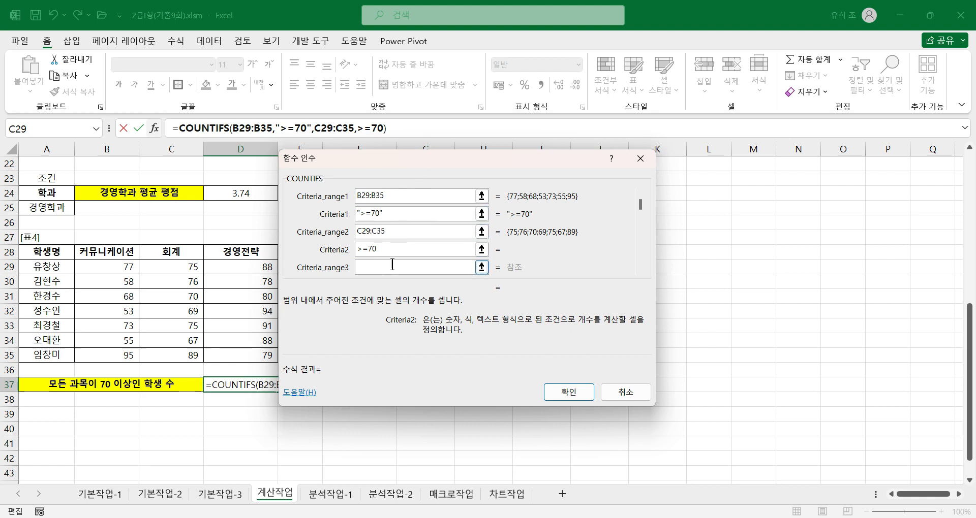
Add D29:D35 as COUNTIFS's third criteria range with the criterion >=70 and complete the formula in D37.
left_click(392, 265)
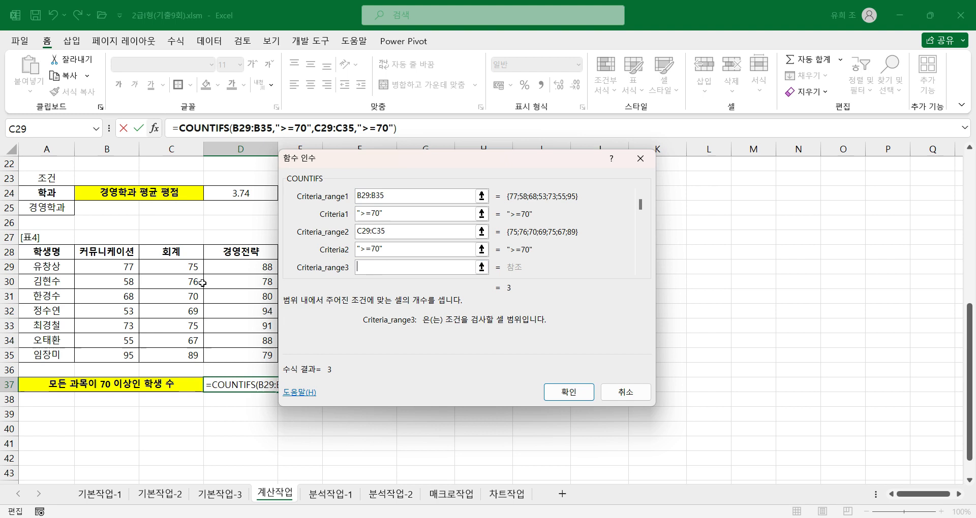
left_click_drag(222, 263, 222, 355)
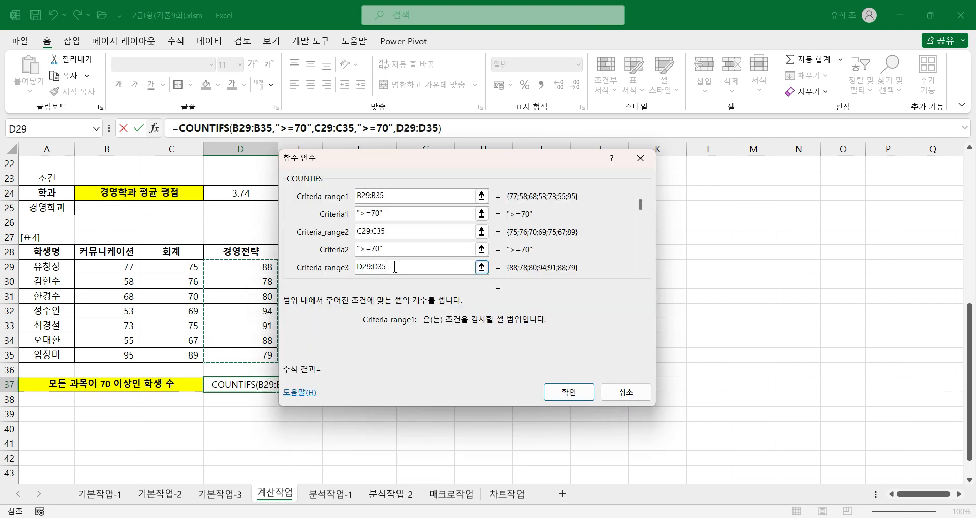
key("Tab")
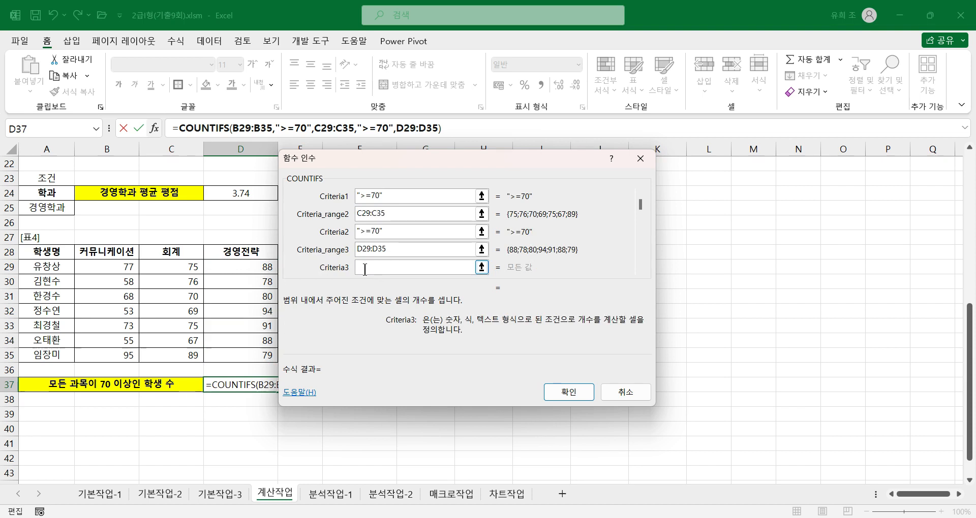
type(">=70")
key("Tab")
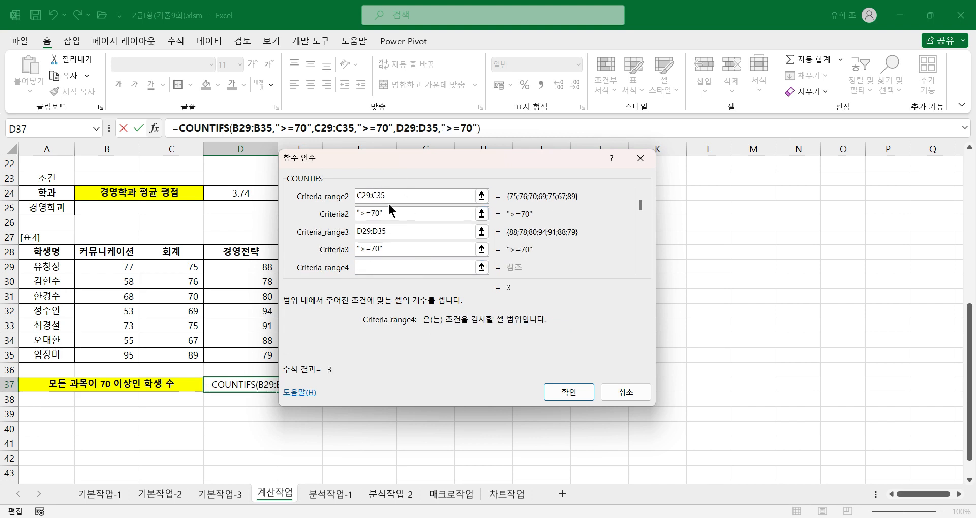
left_click_drag(369, 163, 458, 167)
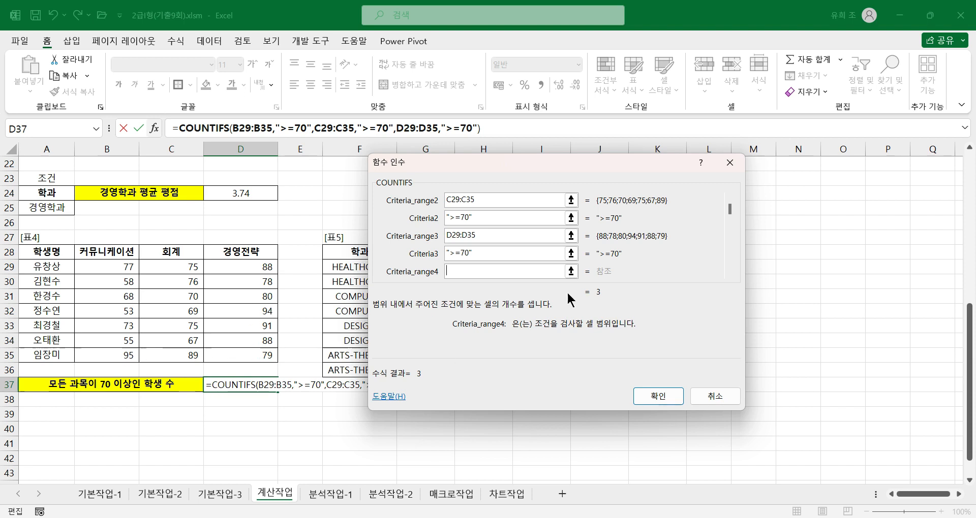
left_click(656, 397)
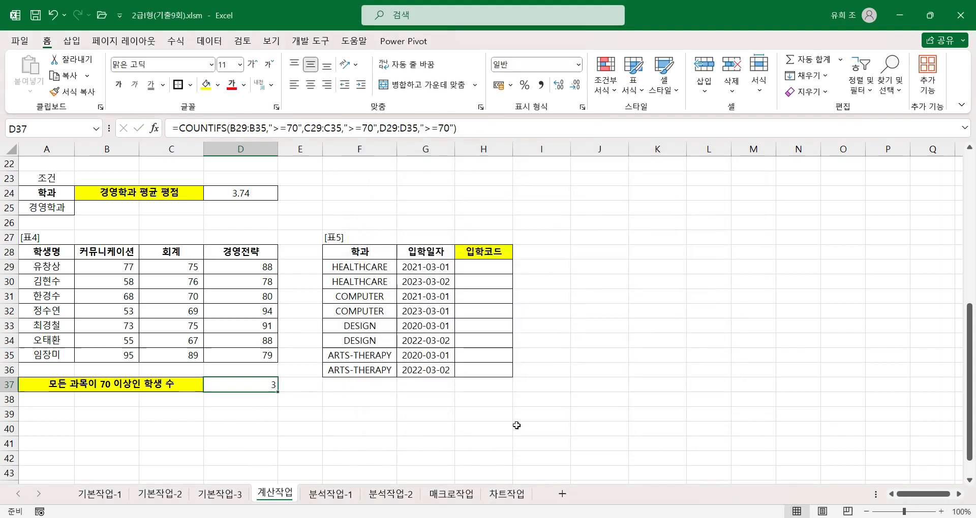
Enter =LEFT(F29,3) in H29, the first 입학코드 cell of 표5.
left_click(494, 268)
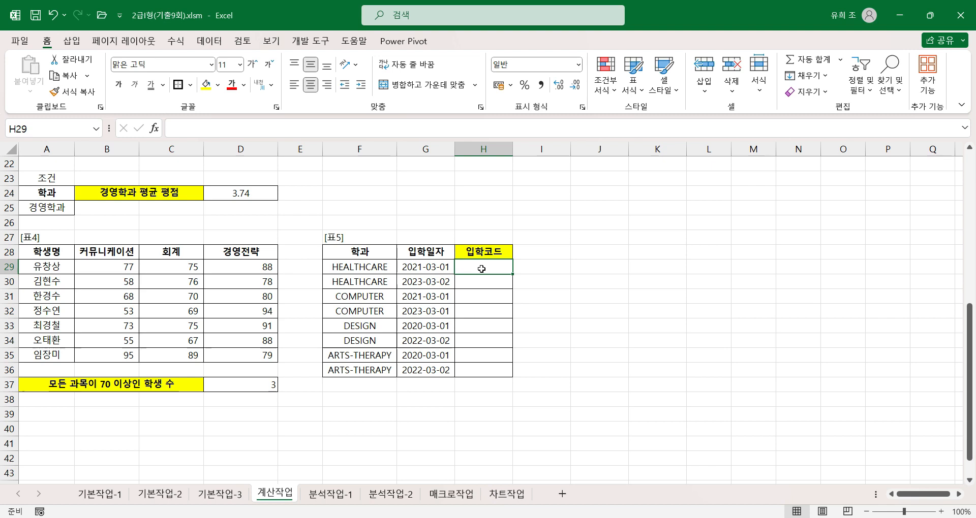
double_click(481, 269)
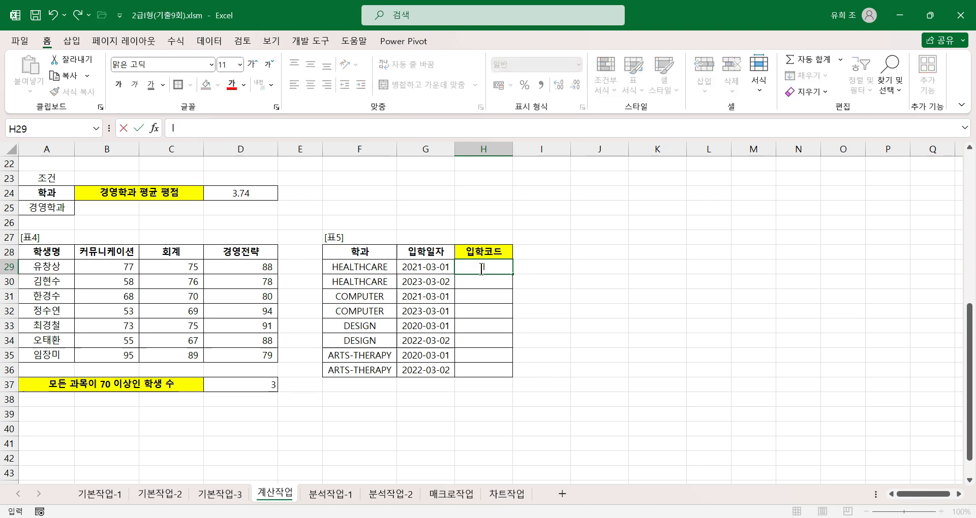
type("=l")
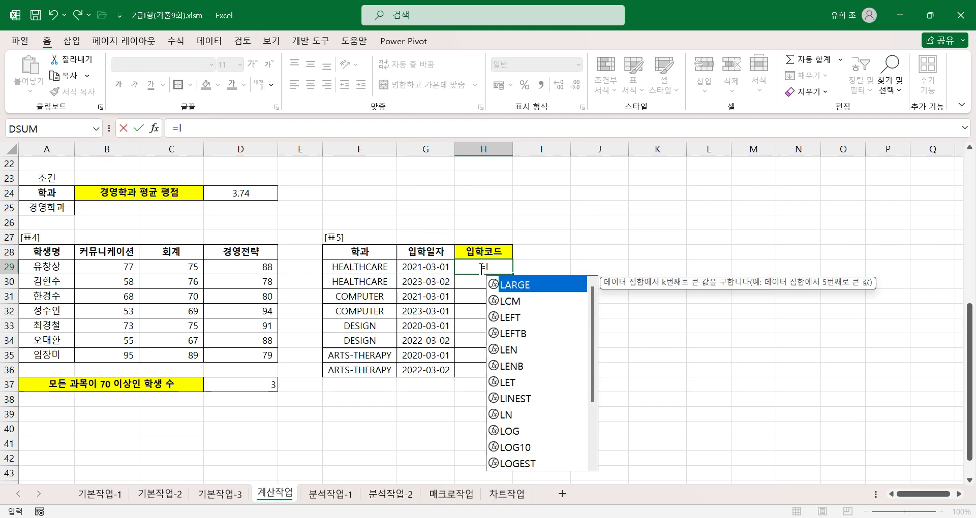
type("ef")
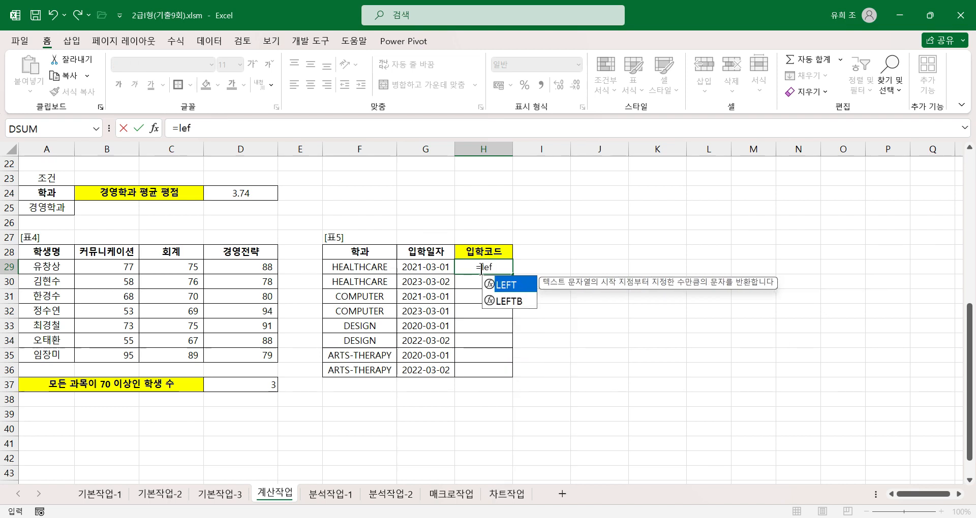
type("t(")
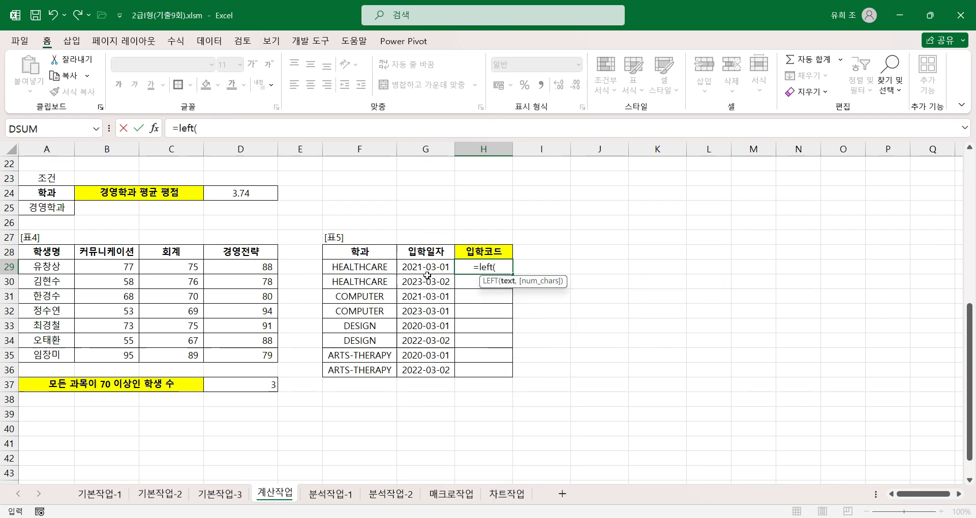
left_click(333, 267)
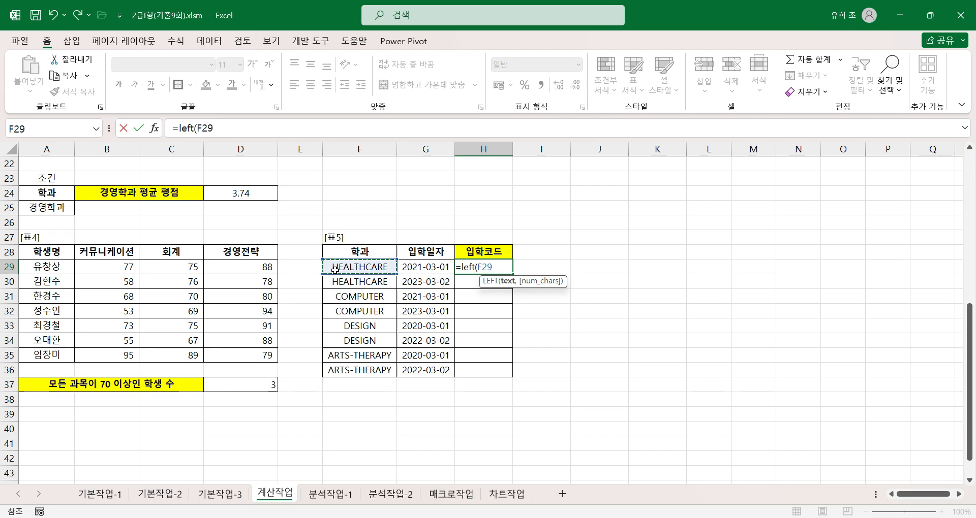
type(",3")
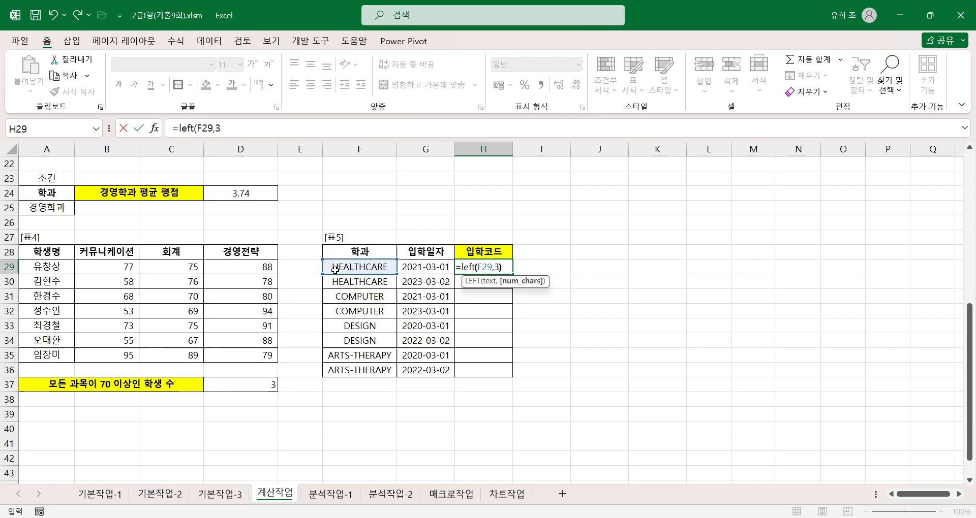
type(")")
key("shift+Return")
Edit the formula in H29 to start a PROPER function around LEFT(F29,3).
left_click(484, 272)
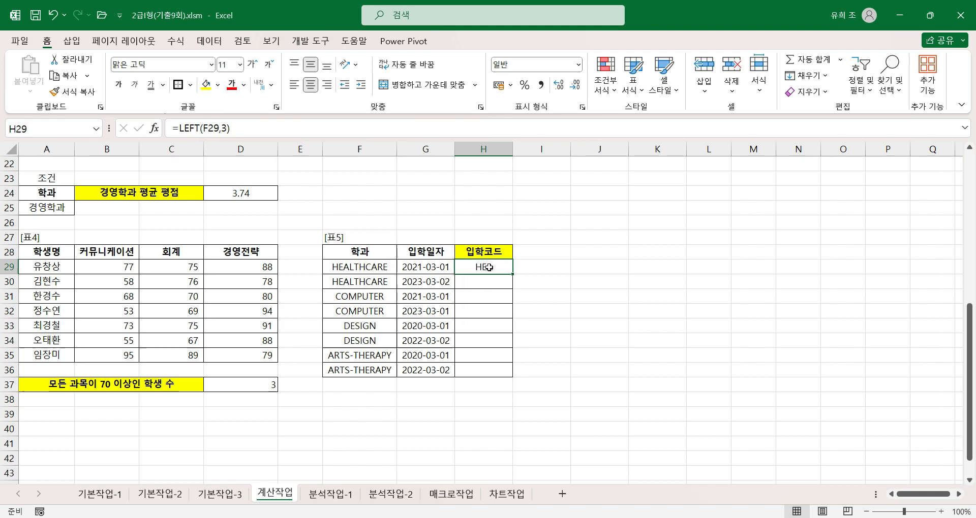
left_click(180, 132)
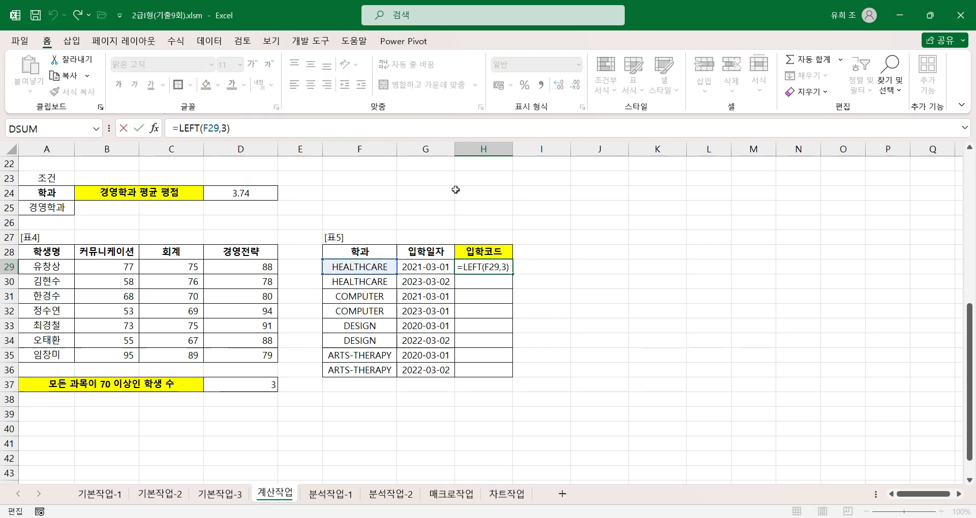
type("per")
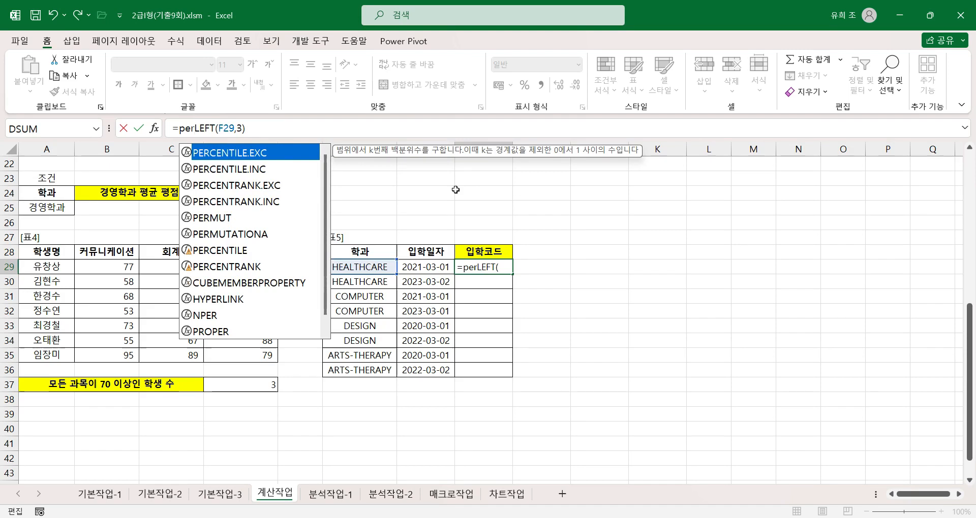
type("p")
key("BackSpace")
key("BackSpace")
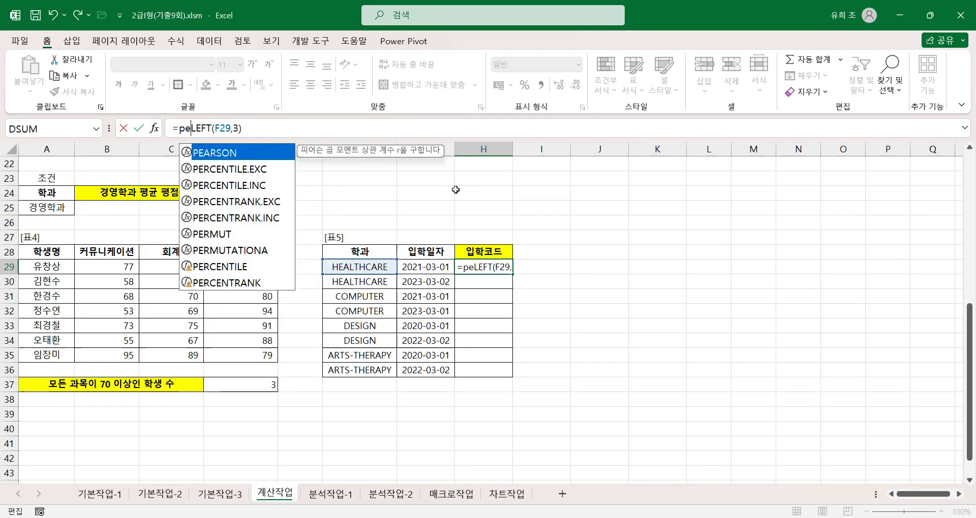
key("BackSpace")
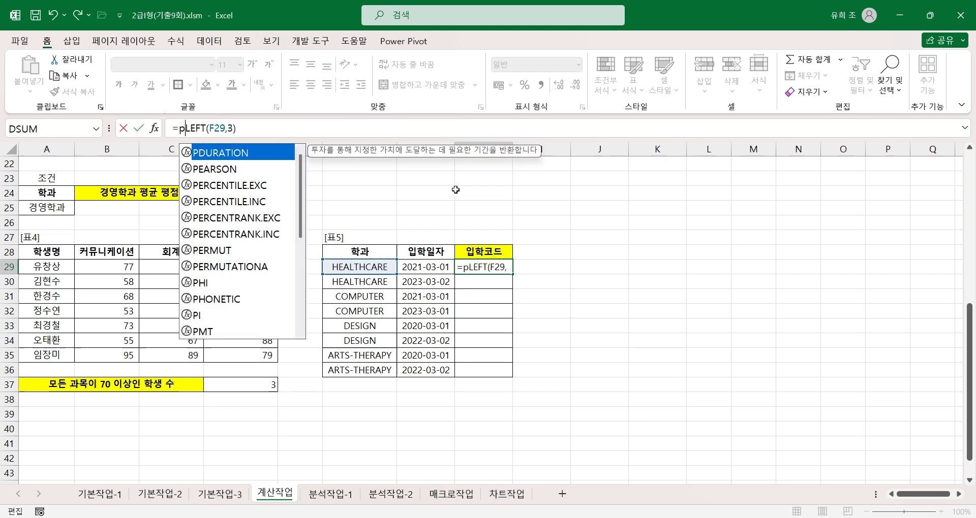
type("r")
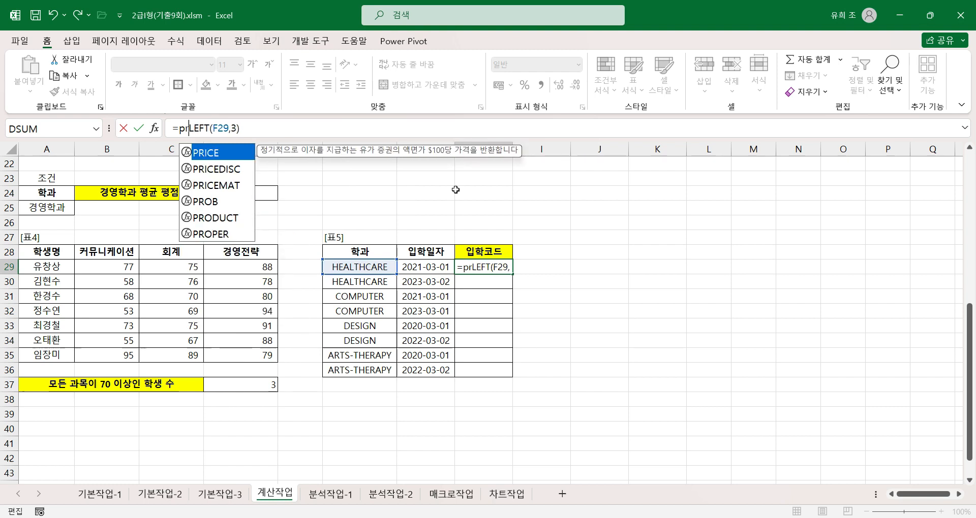
type("p")
key("BackSpace")
type("oper")
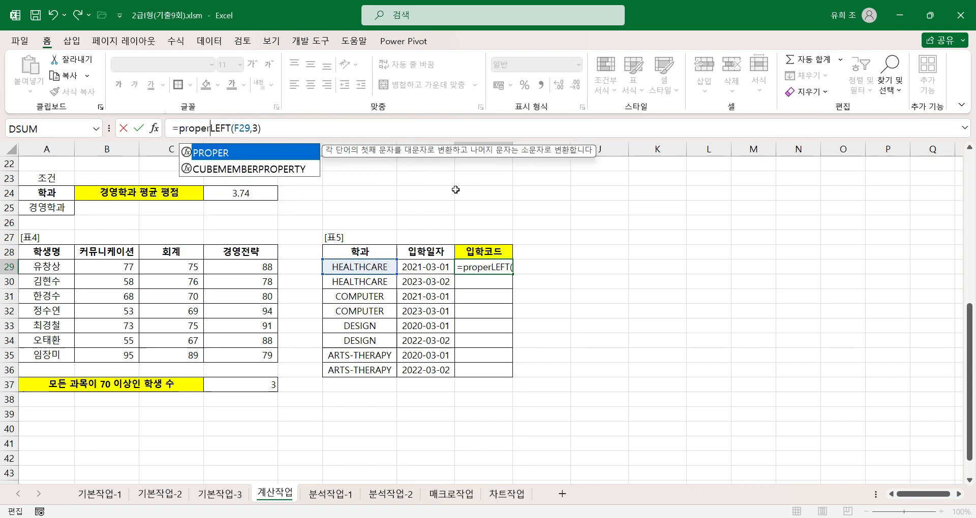
type("(")
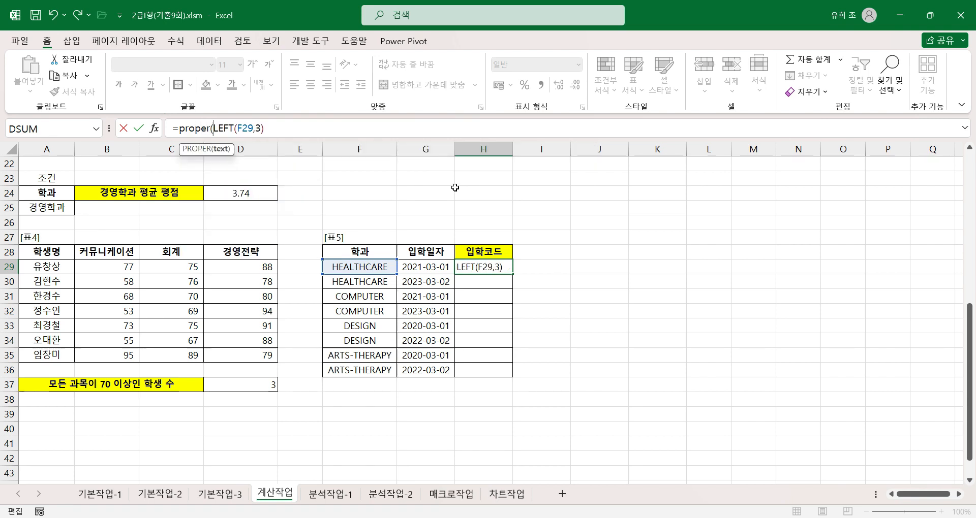
Close the PROPER parenthesis, check PROPER's function arguments and complete =PROPER(LEFT(F29,3)) in H29.
left_click(282, 131)
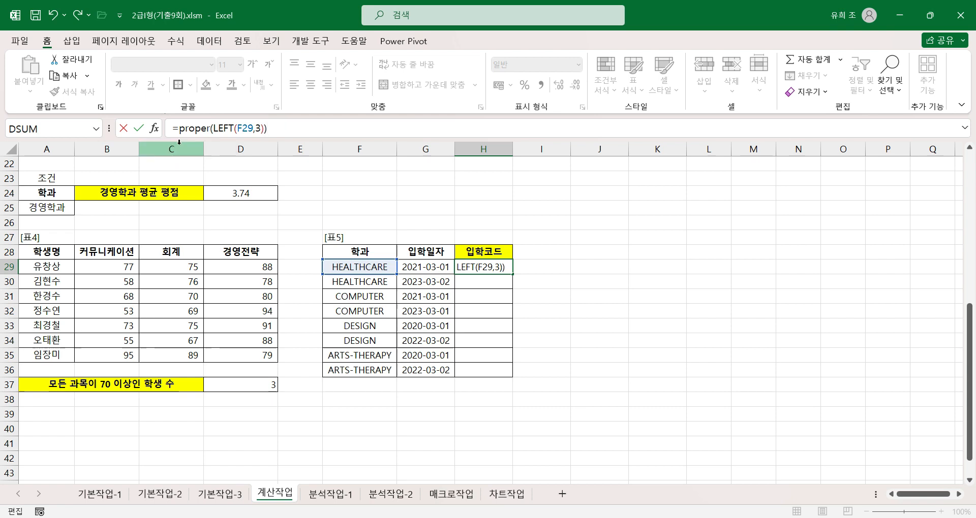
type(")")
left_click(153, 133)
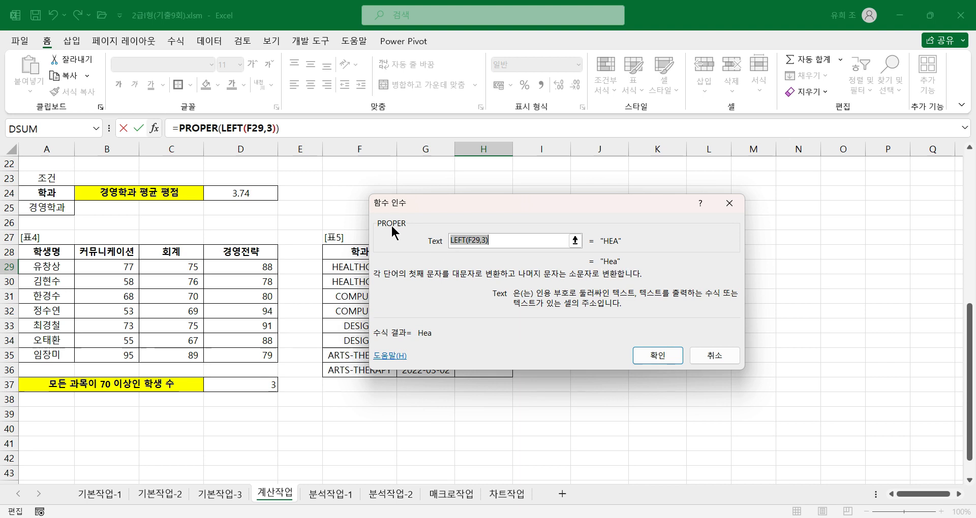
left_click(652, 356)
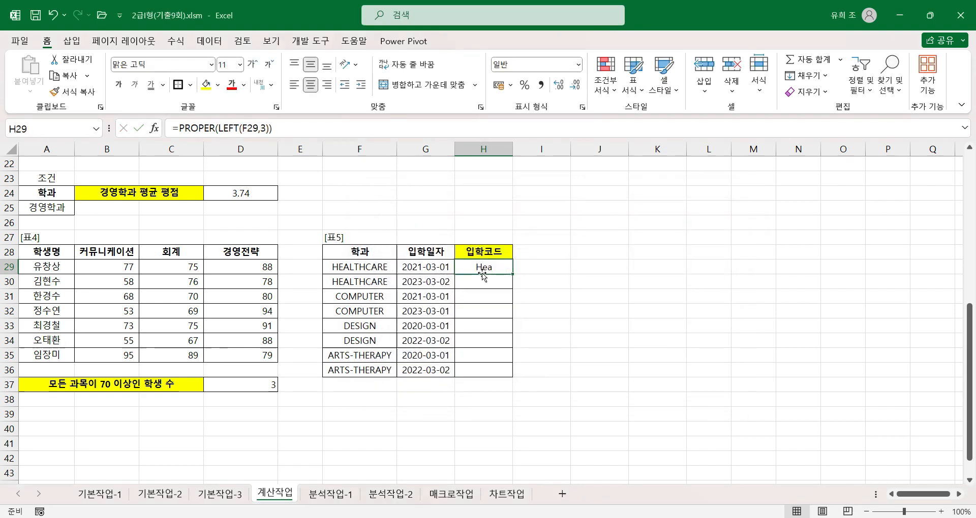
Fill H29's formula down to H36, then extend the formula in H29 to =PROPER(LEFT(F29,3))&YEAR(G29).
left_click_drag(512, 274, 514, 379)
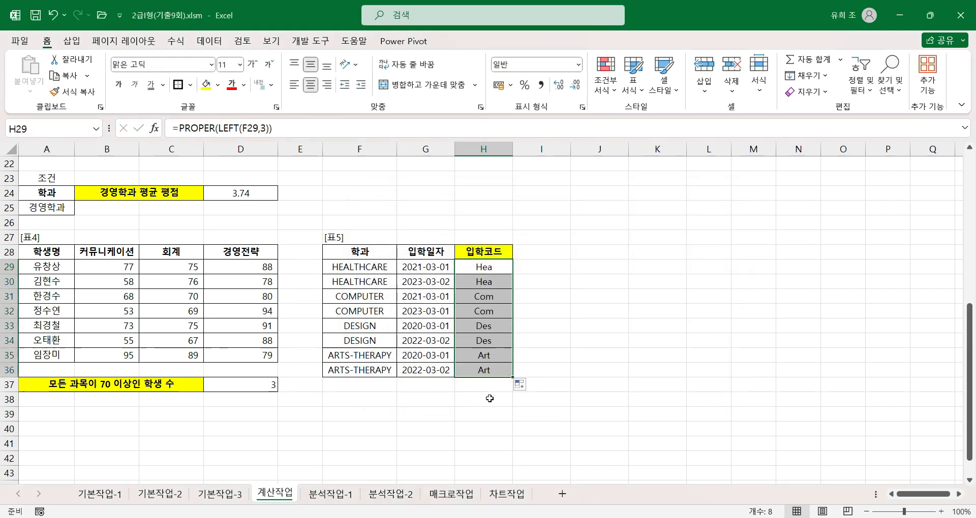
left_click(489, 269)
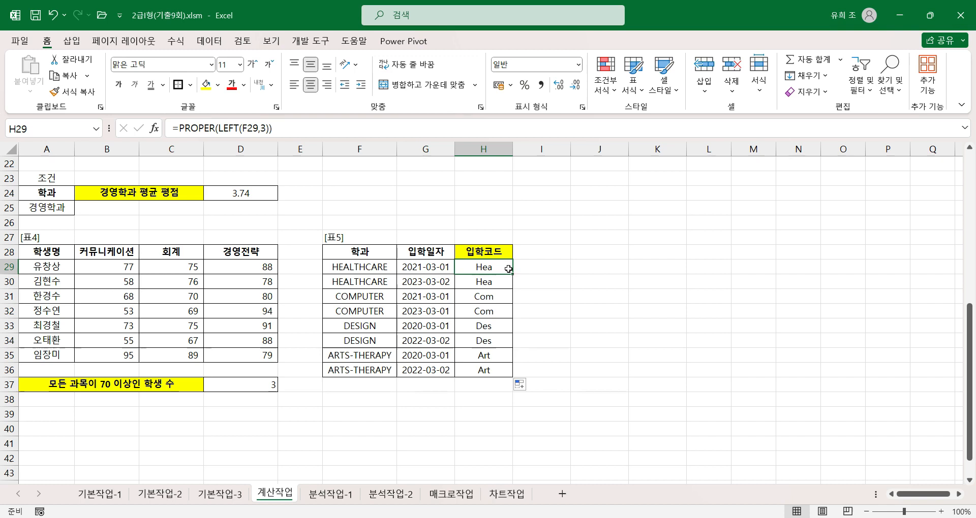
left_click(315, 129)
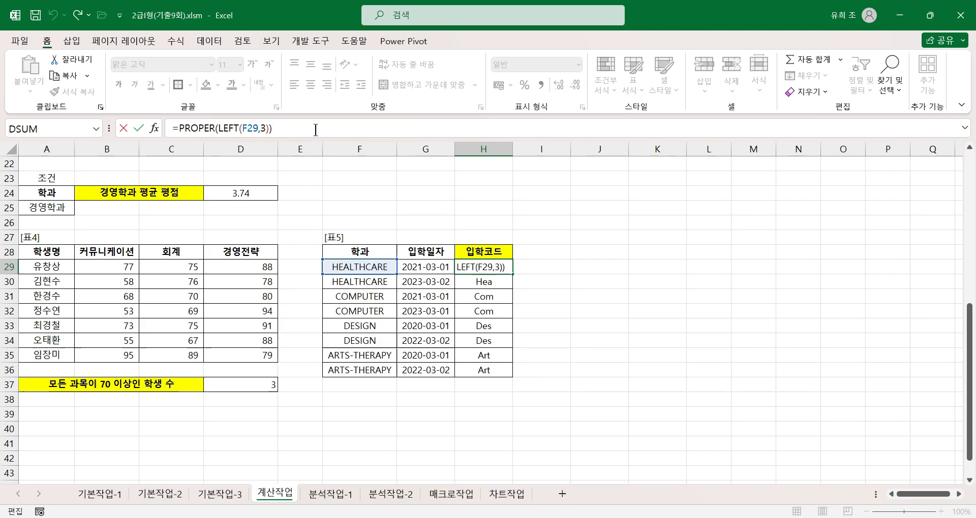
type("&")
type("lef")
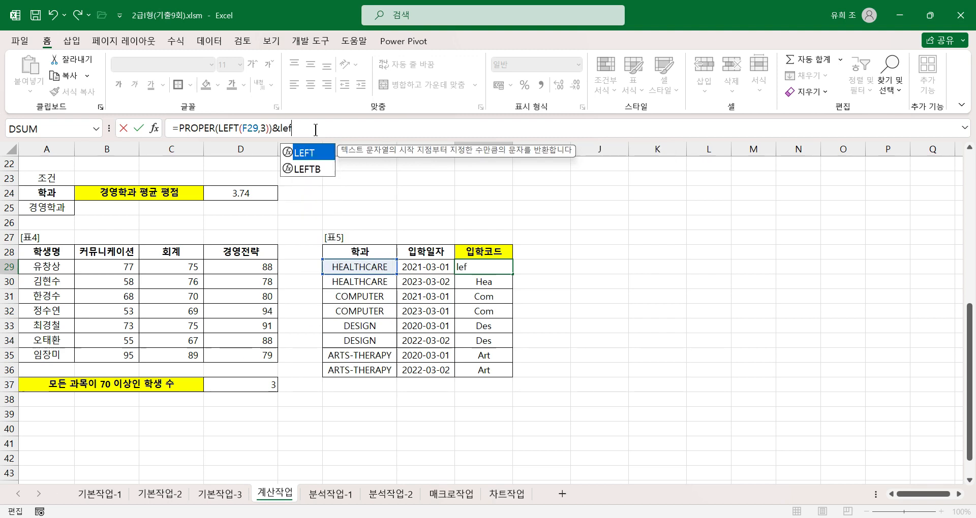
key("BackSpace")
key("BackSpace")
key("BackSpace")
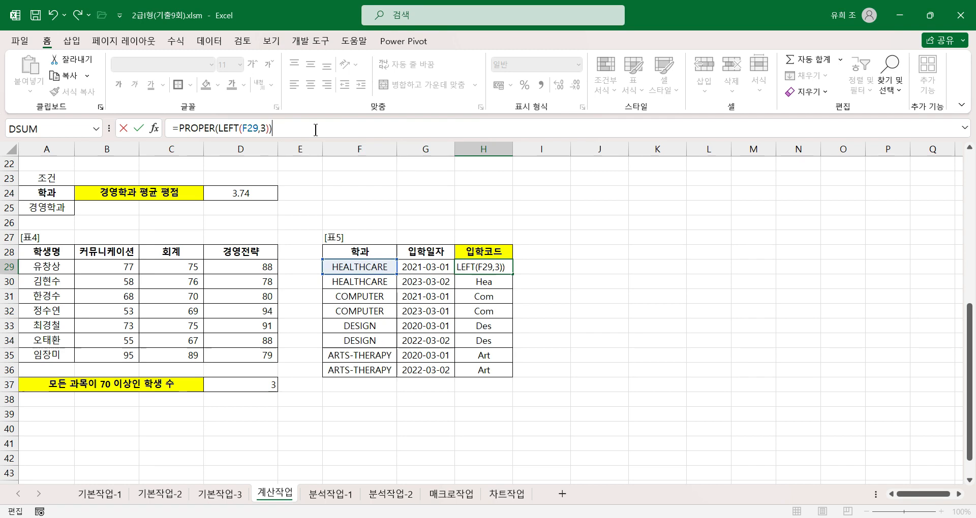
type("year")
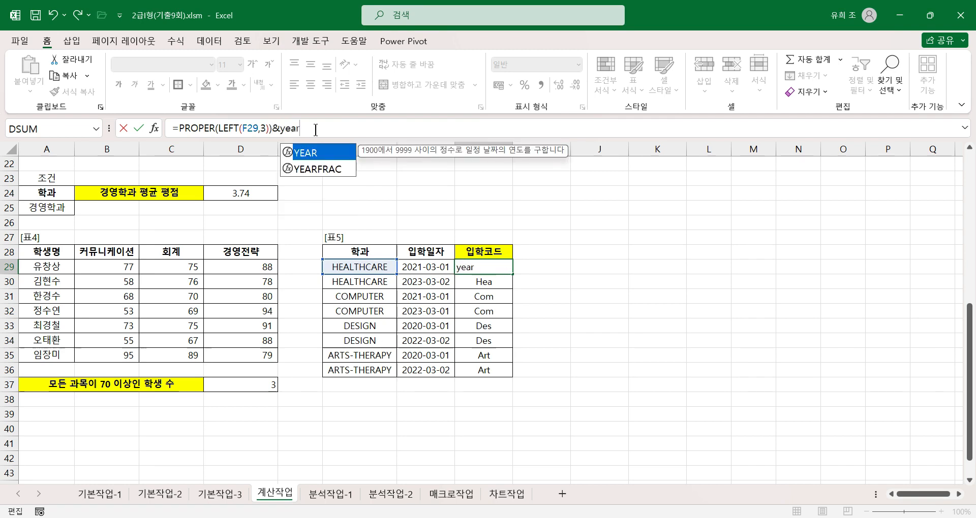
type("(")
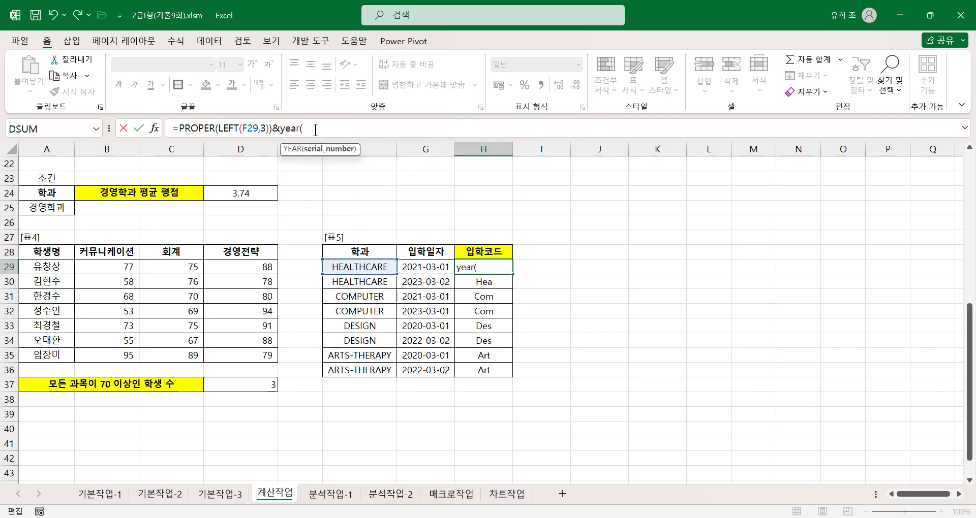
left_click(418, 271)
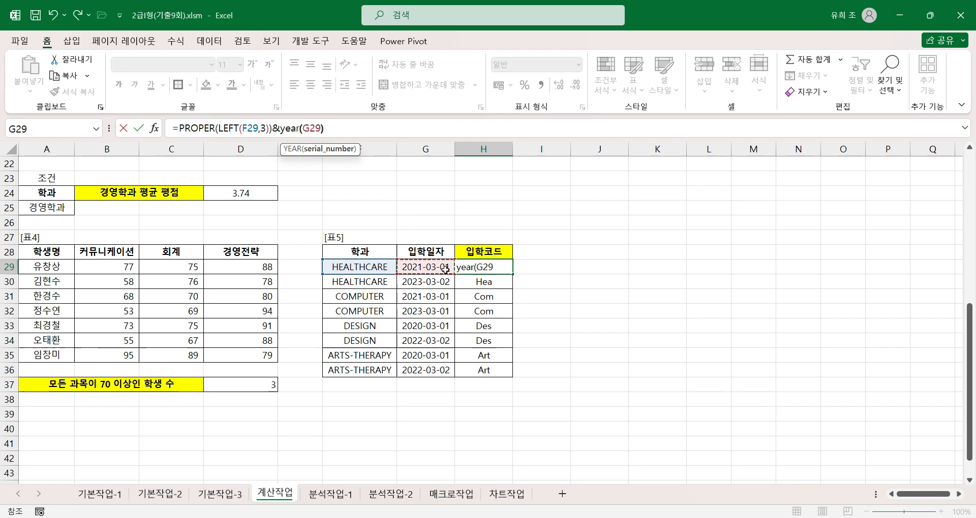
key("Return")
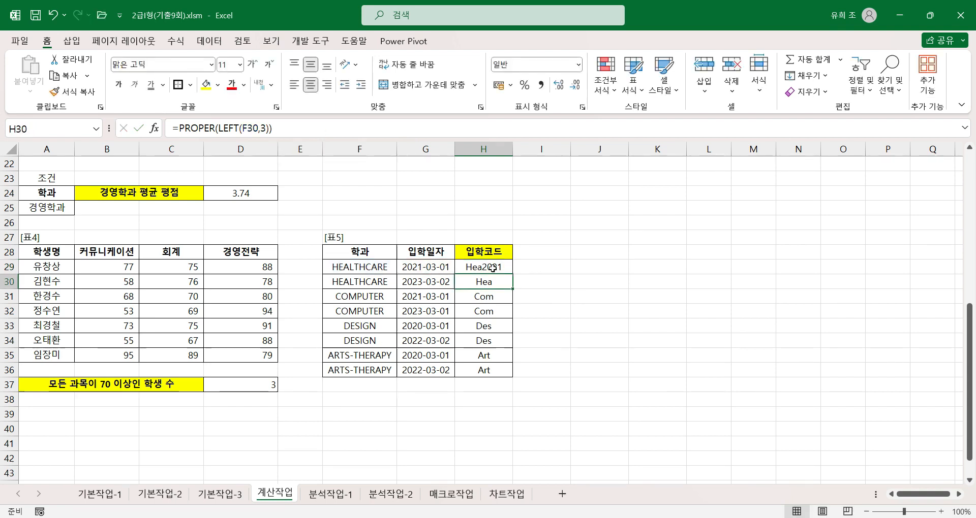
Fill the extended 입학코드 formula from H29 down to H36 and check the & operator joining its two parts.
left_click(492, 269)
double_click(514, 275)
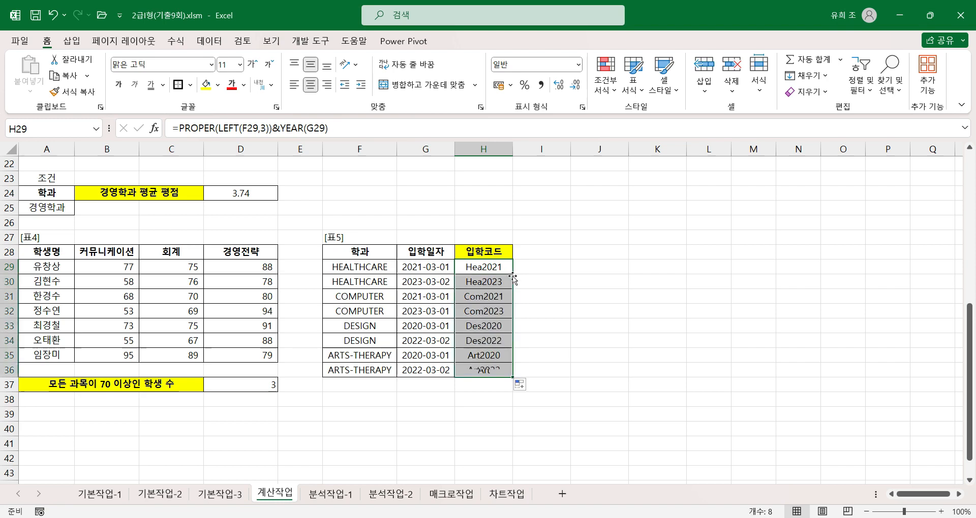
double_click(274, 128)
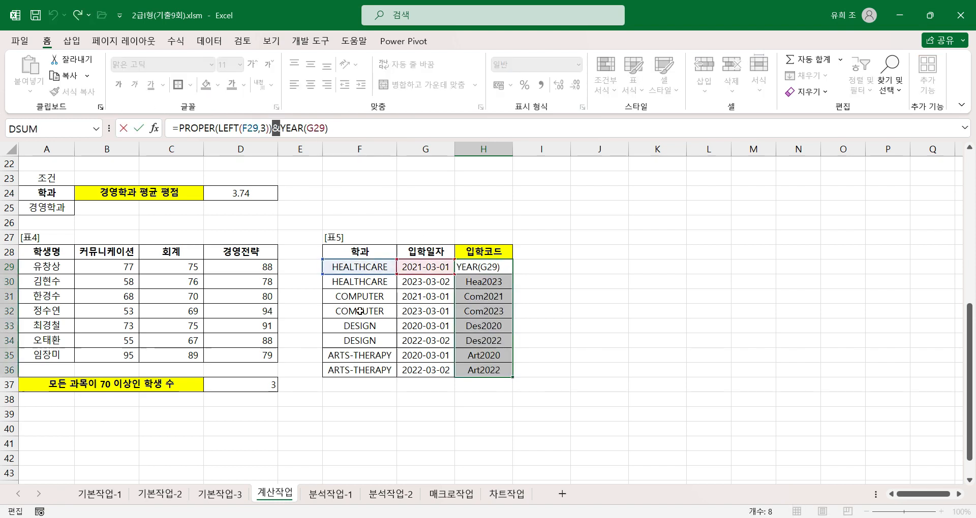
key("Return")
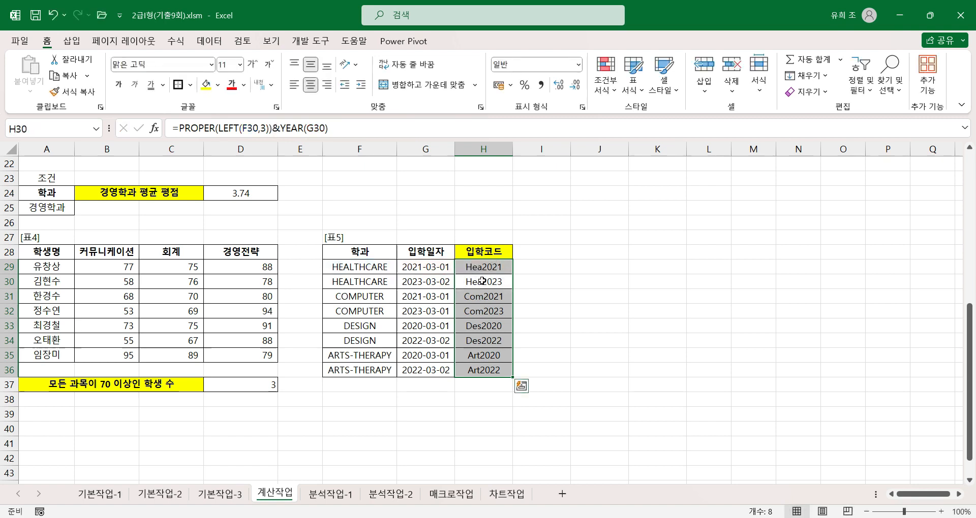
left_click(500, 268)
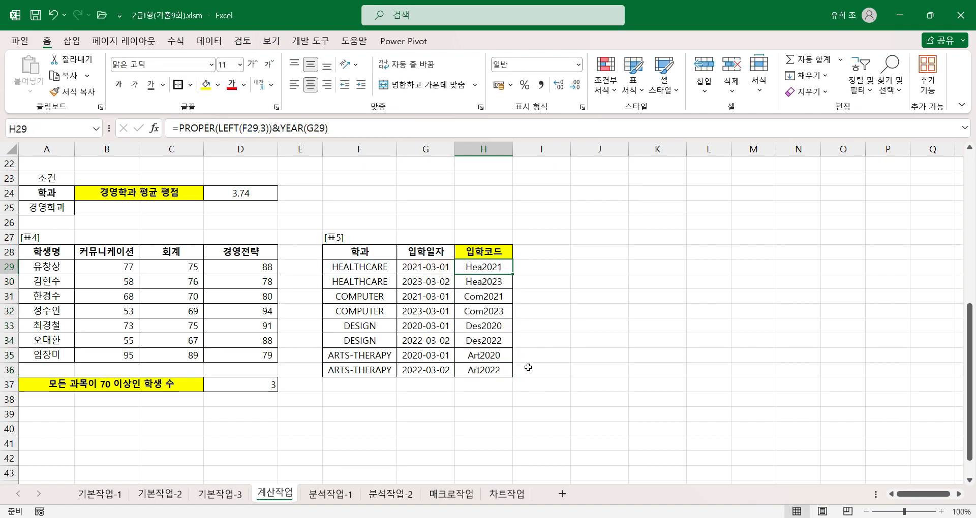
scroll(366, 427, "down", 4)
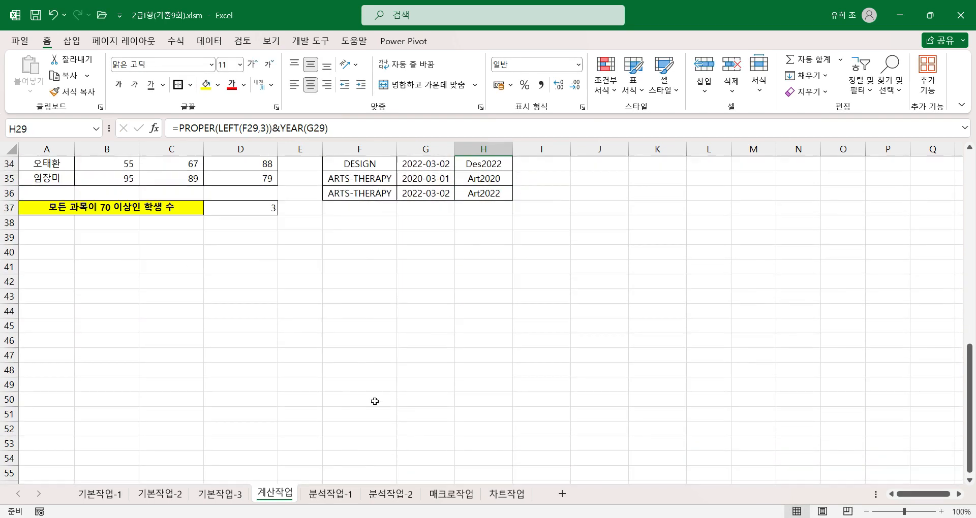
On the 분석작업-1 sheet, sort the 소양인증포인트 현황 table by 학과 in ascending order.
left_click(340, 497)
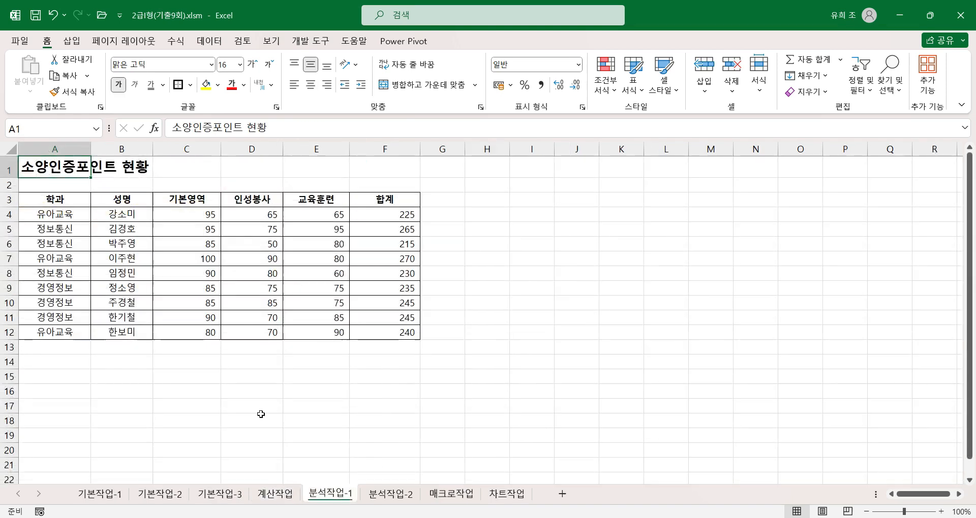
left_click(251, 275)
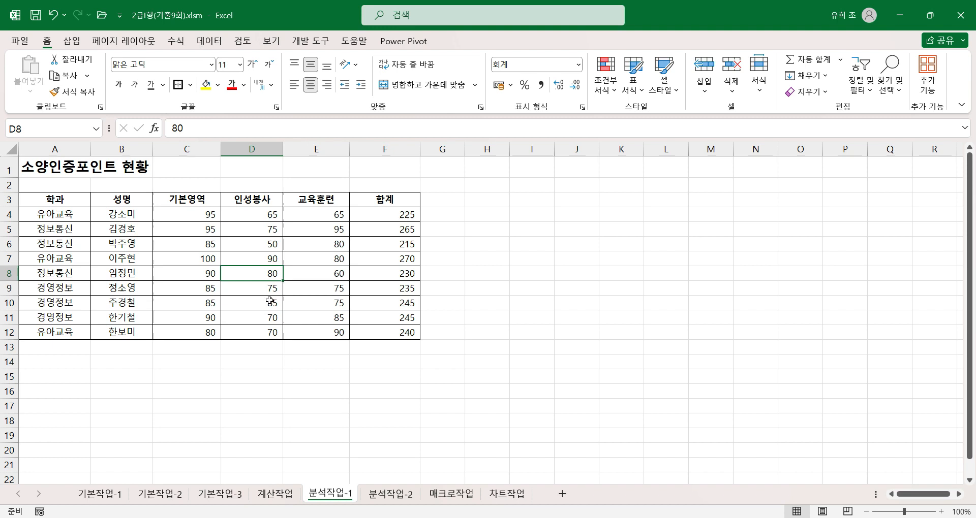
left_click(69, 201)
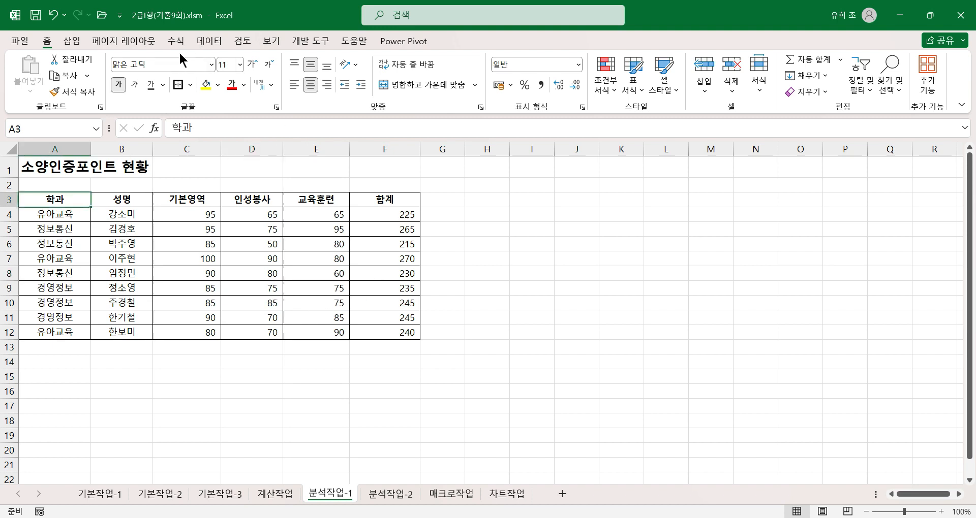
left_click(206, 42)
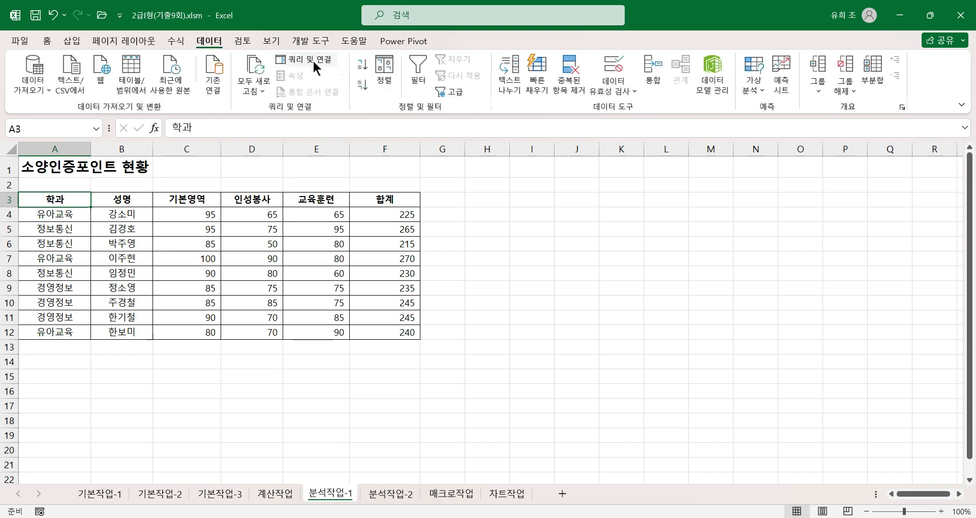
left_click(362, 64)
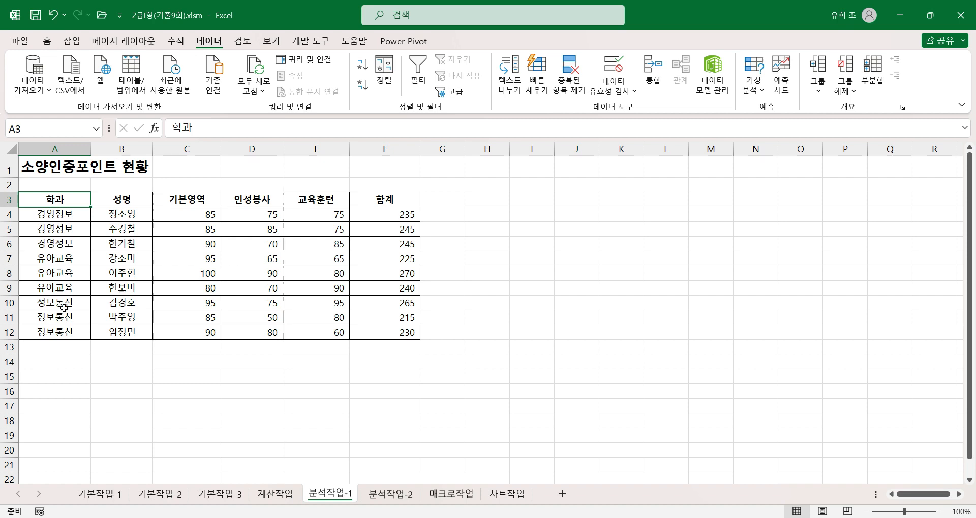
Add subtotals (부분합) to the table, grouped by 학과, using 최대 on the 합계 column.
left_click(874, 73)
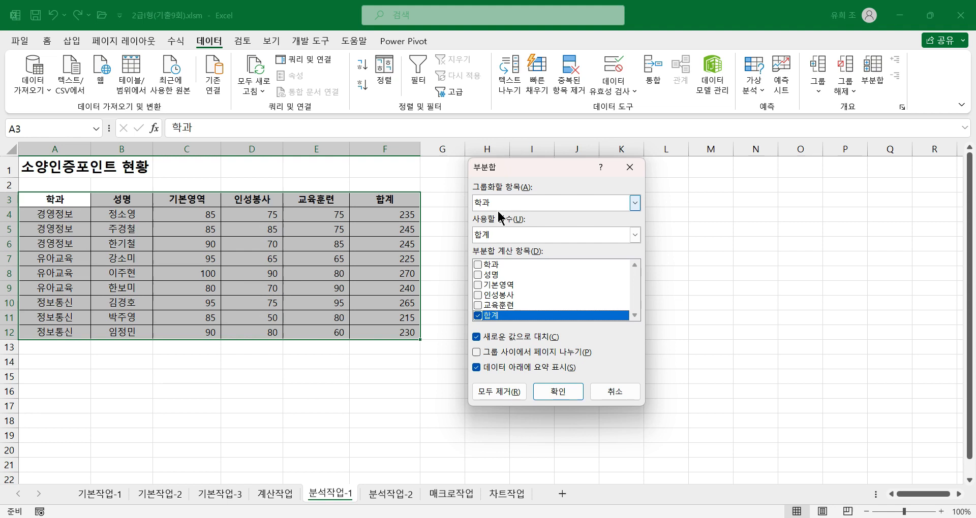
left_click(634, 235)
left_click(489, 279)
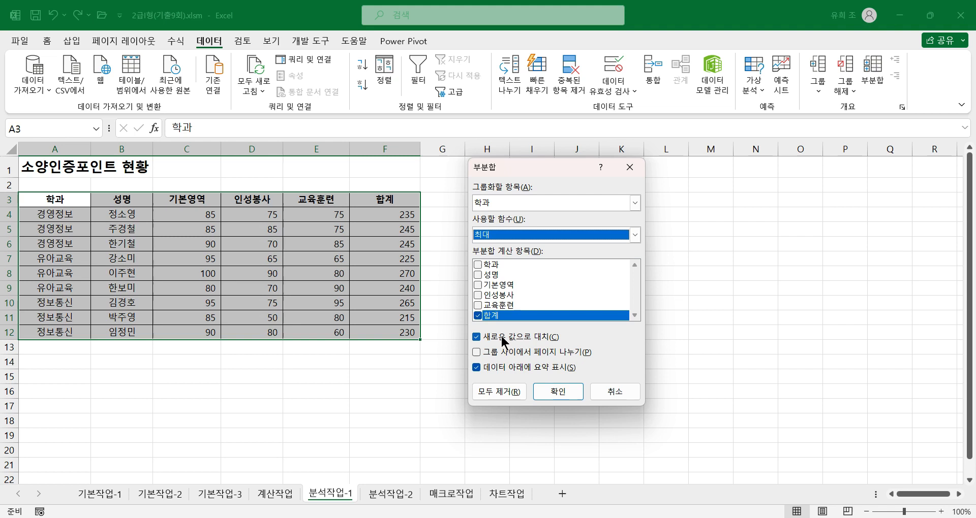
left_click(558, 391)
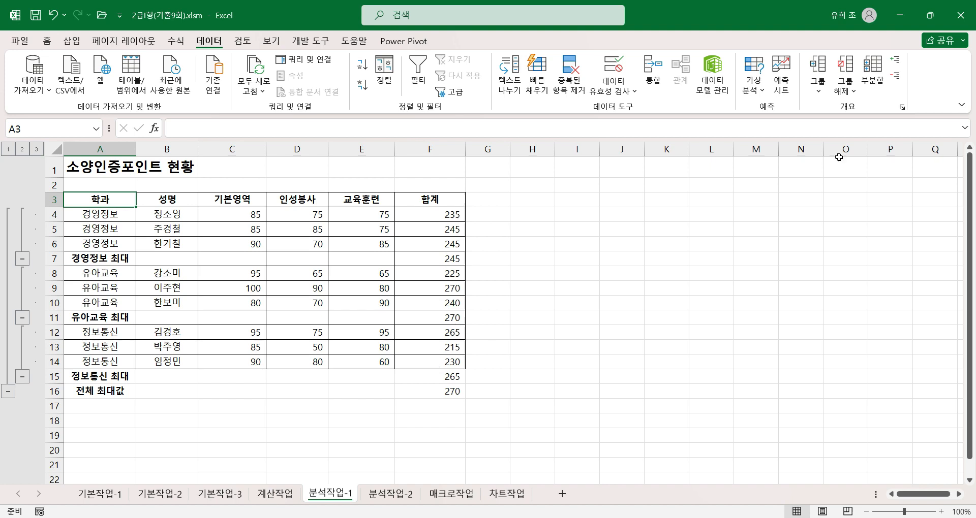
Add a second subtotal by 학과 using 평균 on 기본영역, 인성봉사 and 교육훈련, excluding 합계 and turning off 새로운 값으로 대치.
left_click(873, 71)
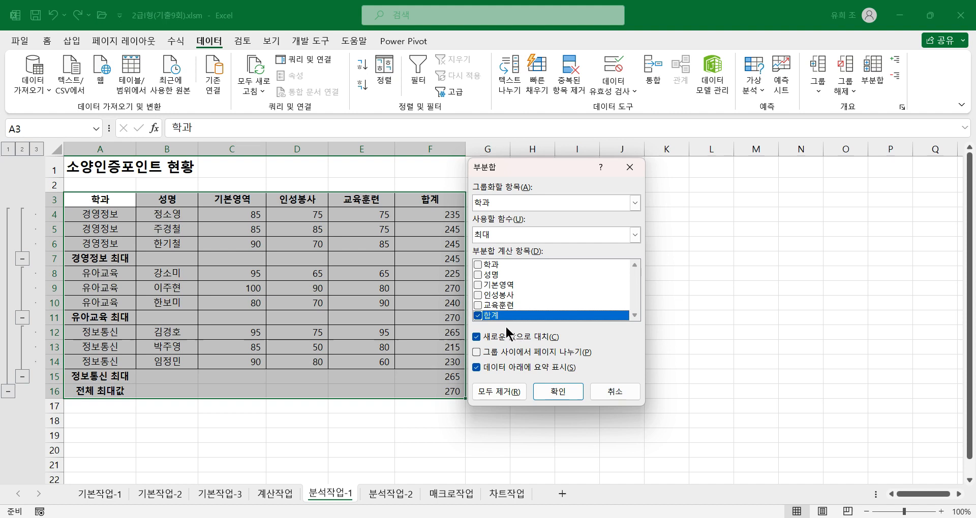
left_click(495, 235)
left_click(490, 270)
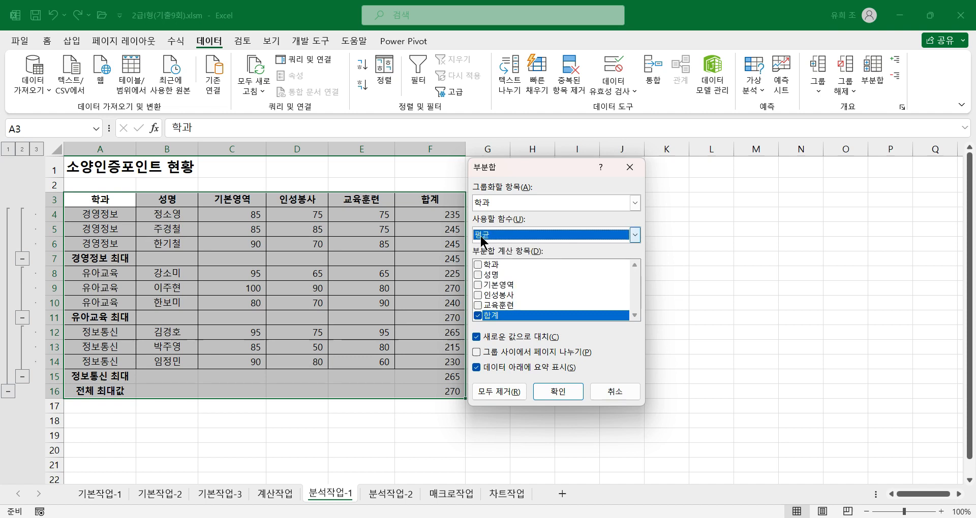
left_click(477, 285)
left_click(478, 294)
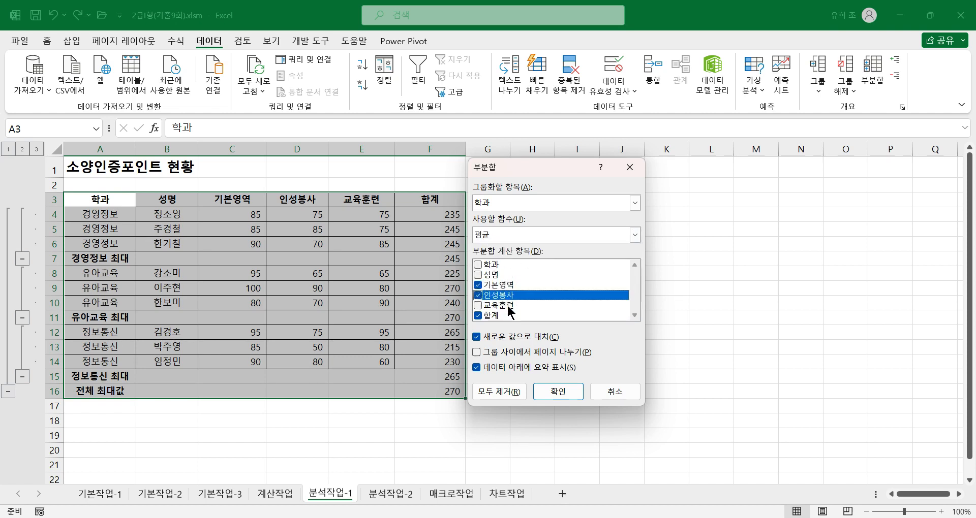
left_click(490, 306)
left_click(496, 316)
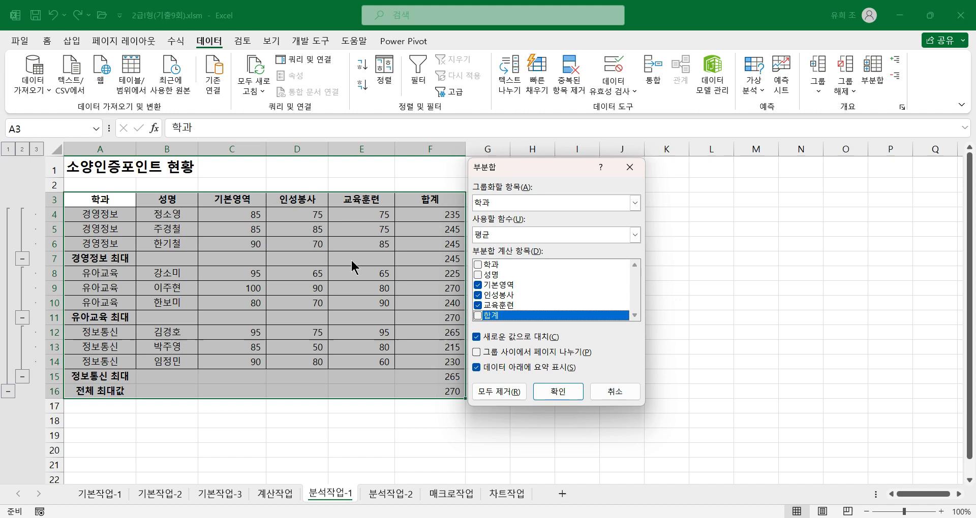
left_click(477, 338)
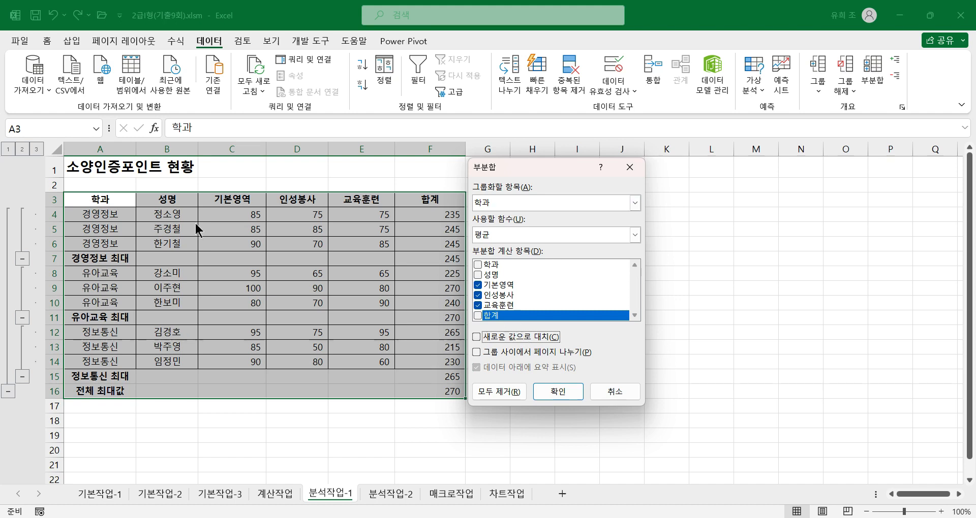
left_click(574, 394)
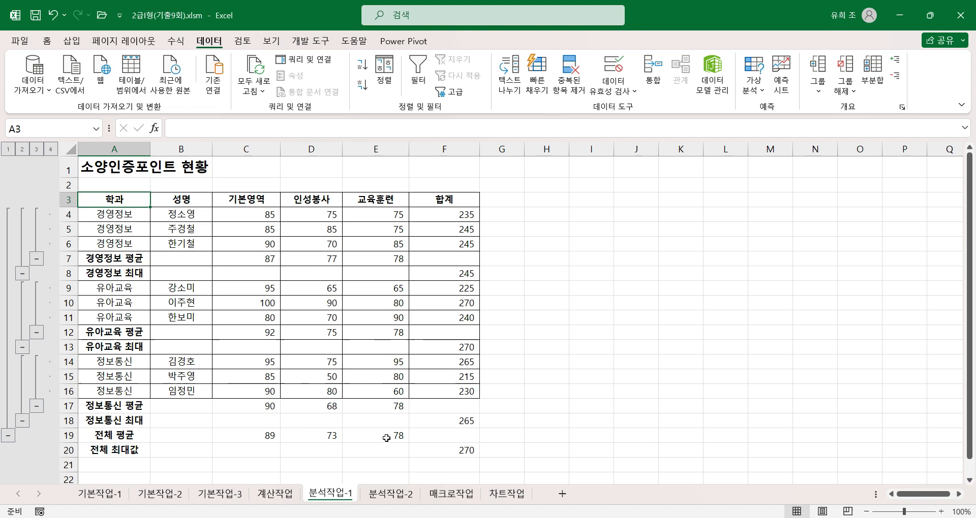
left_click(297, 306)
scroll(307, 330, "down", 1)
scroll(315, 355, "up", 1)
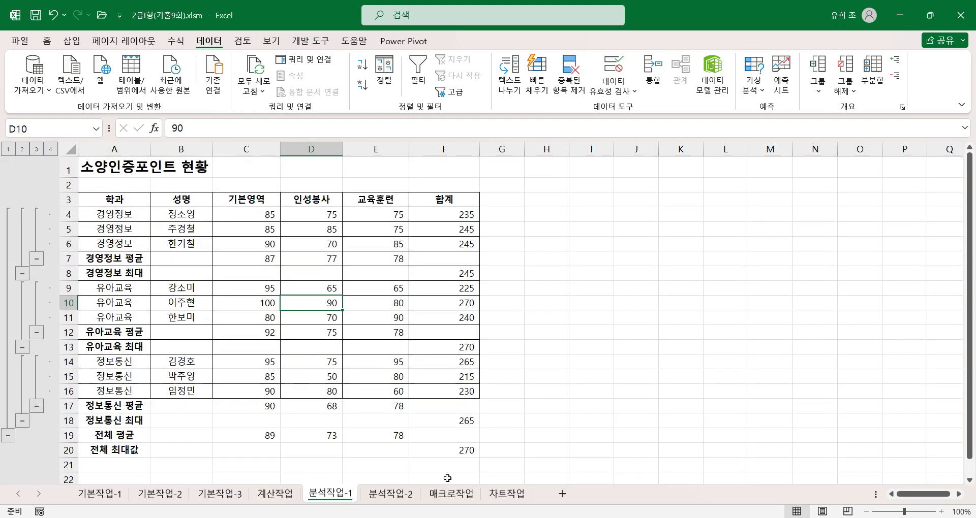
Switch to the 분석작업-2 sheet and examine the source tables and 표4's certification headings and 학과 labels.
left_click(399, 495)
left_click(231, 334)
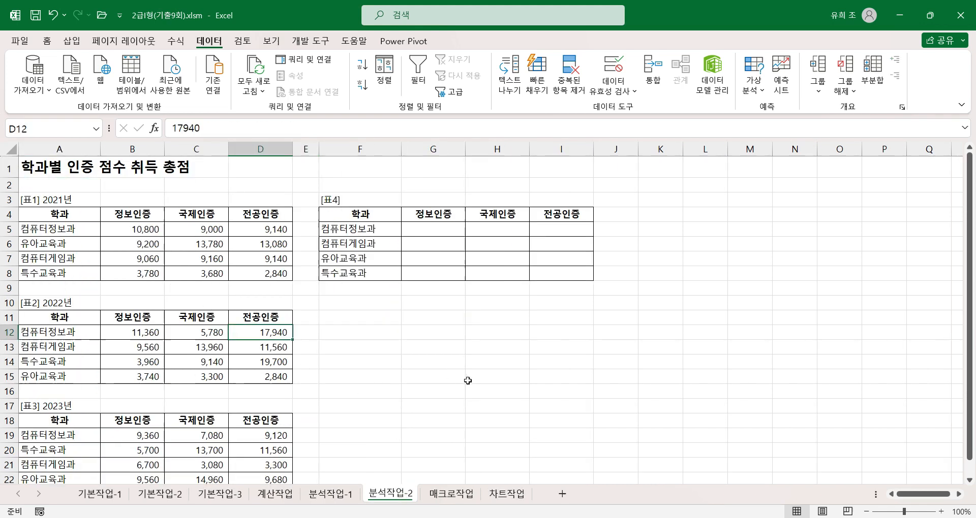
scroll(467, 381, "down", 1)
scroll(452, 331, "up", 1)
left_click(435, 216)
left_click(488, 213)
left_click(564, 215)
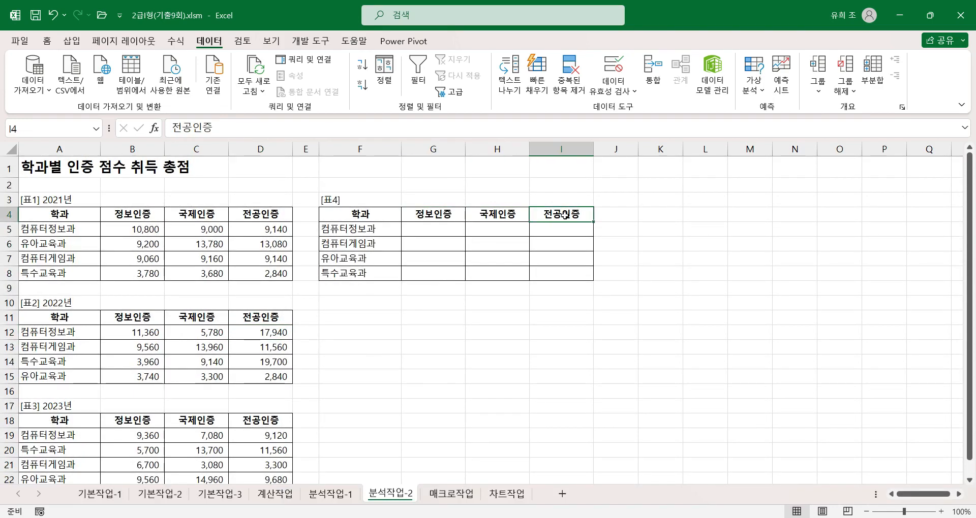
left_click(374, 231)
left_click(374, 244)
left_click(375, 260)
left_click(371, 277)
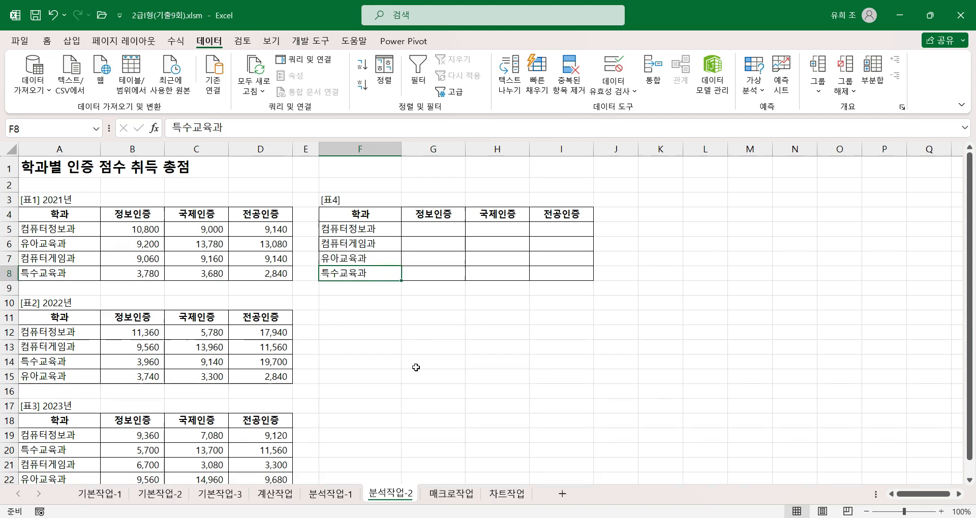
scroll(416, 366, "down", 1)
scroll(414, 367, "up", 1)
Start a 합계 consolidation (통합) for 표4's range F4:I8, adding A4:D8, A11:D15 and A18:D22 as source references.
left_click_drag(354, 213, 557, 277)
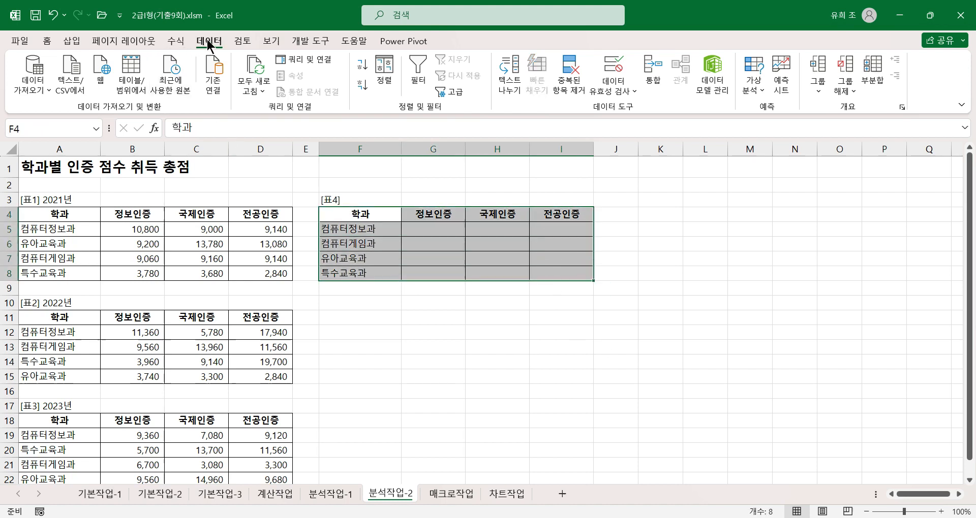
left_click(653, 73)
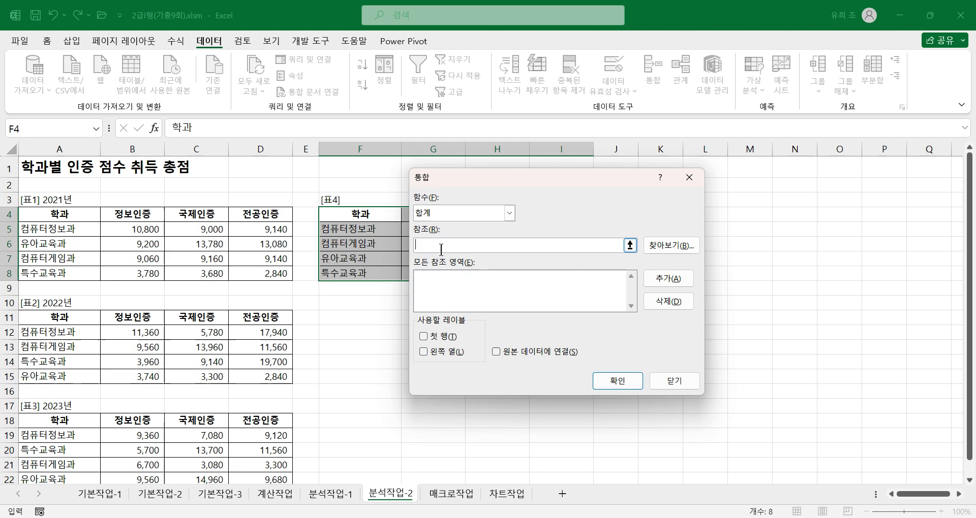
left_click_drag(37, 214, 260, 273)
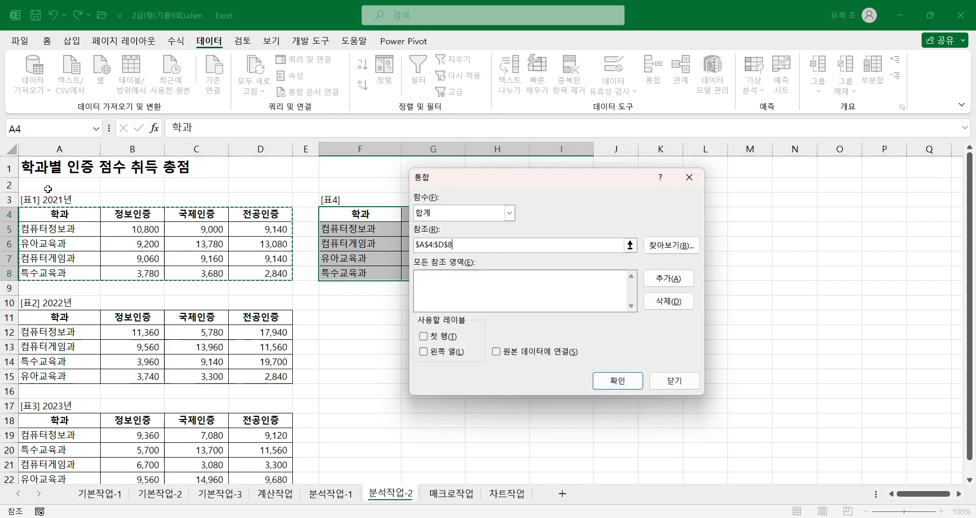
left_click(668, 278)
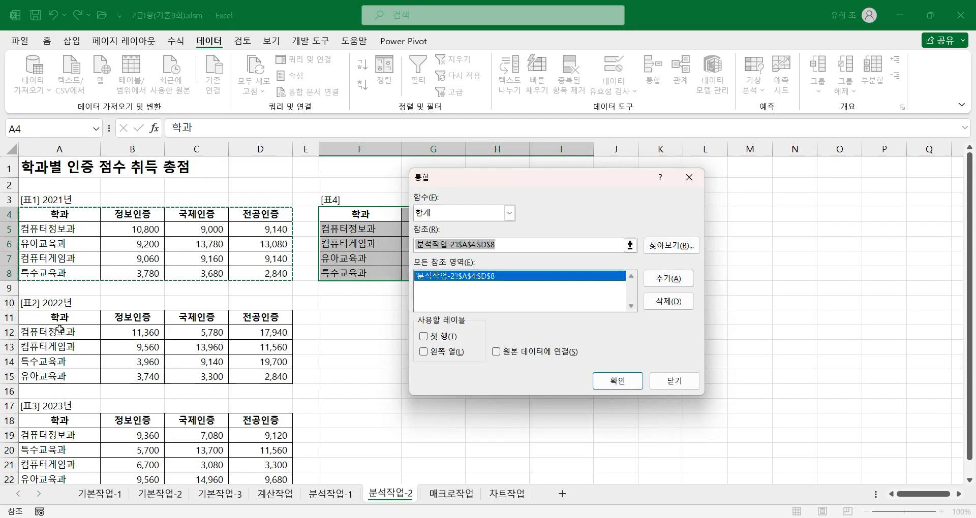
left_click_drag(28, 317, 266, 380)
left_click(685, 287)
scroll(41, 377, "down", 1)
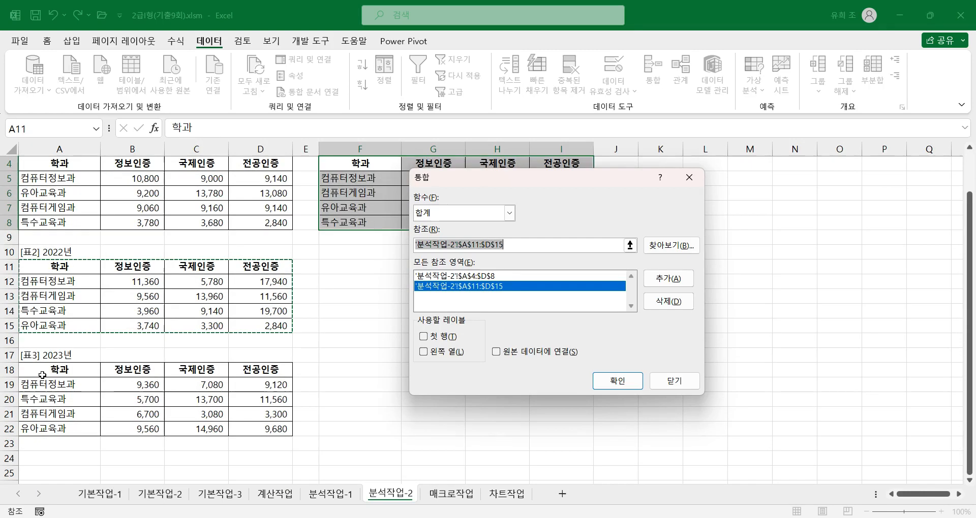
left_click_drag(42, 377, 266, 433)
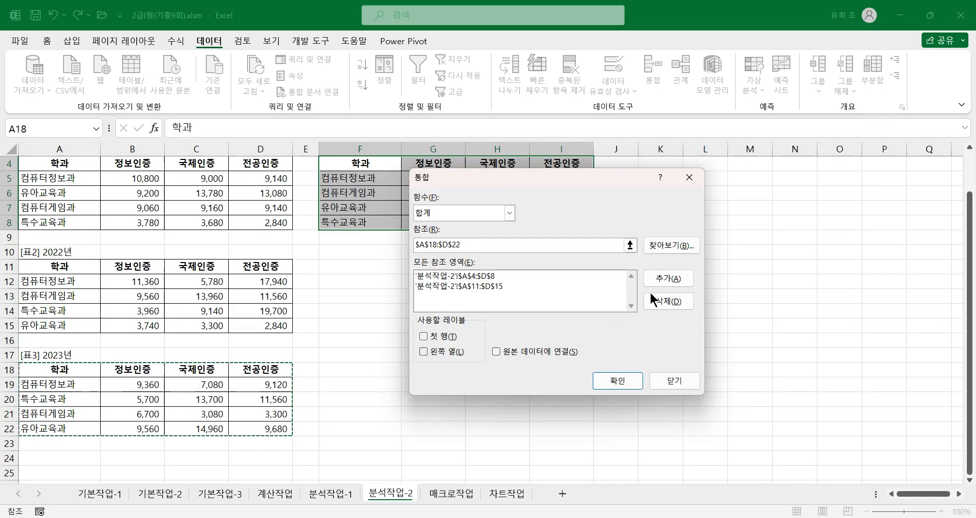
left_click(669, 279)
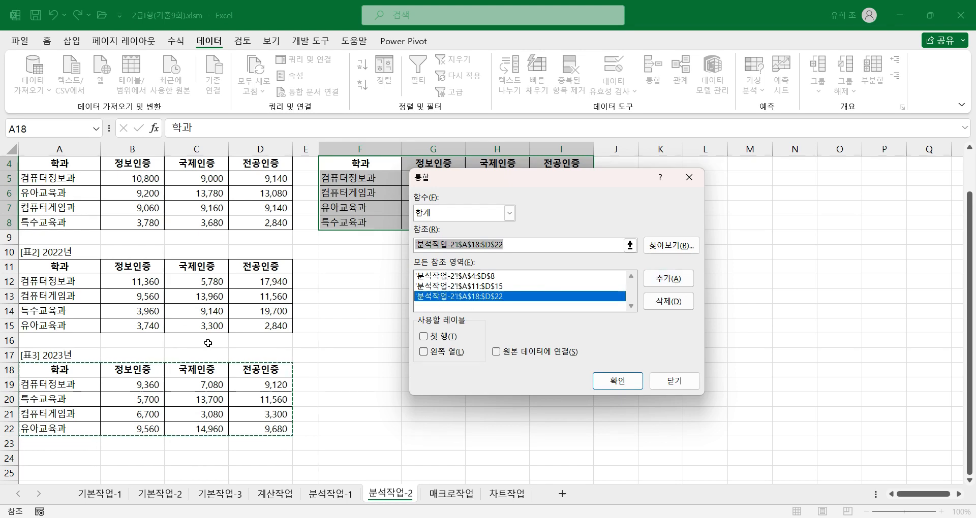
Use both the first row (첫 행) and left column (왼쪽 열) as labels and run the consolidation into 표4.
left_click(431, 332)
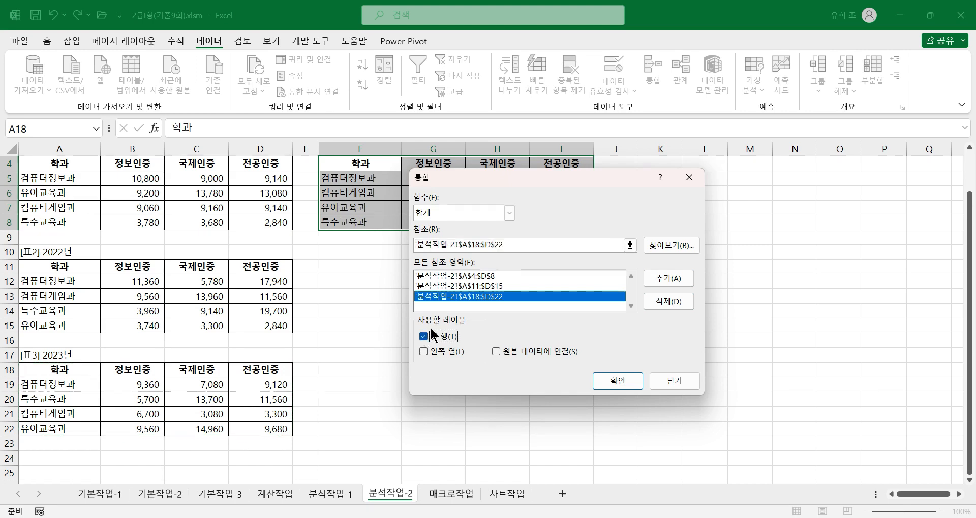
left_click(425, 352)
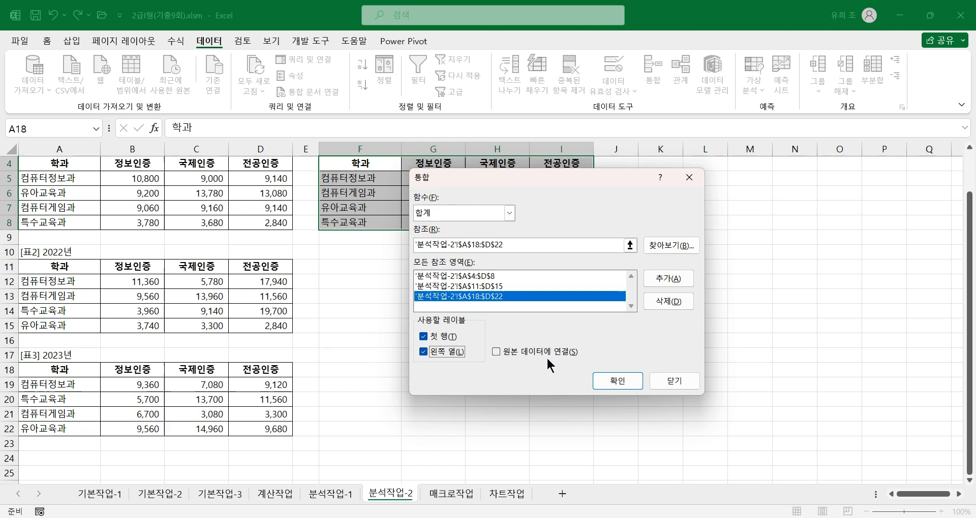
left_click(619, 385)
scroll(501, 364, "up", 2)
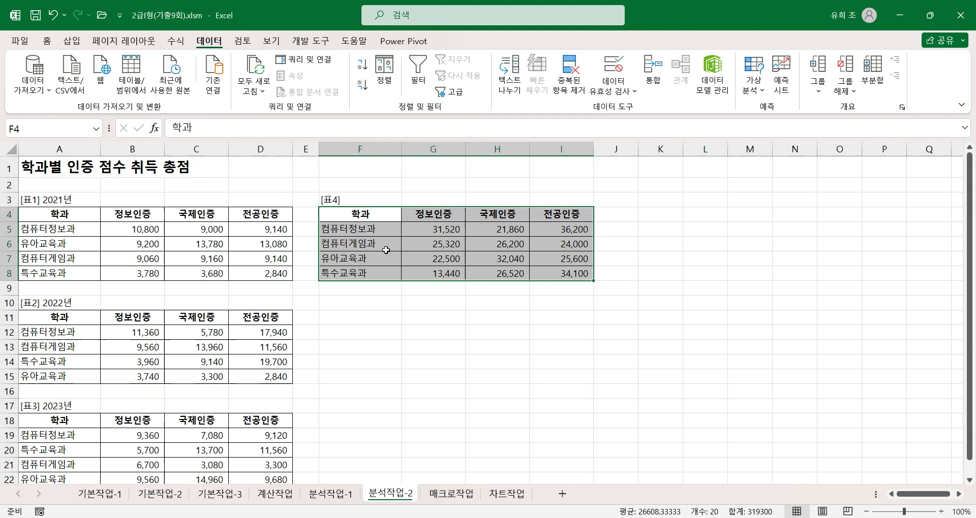
left_click(371, 277)
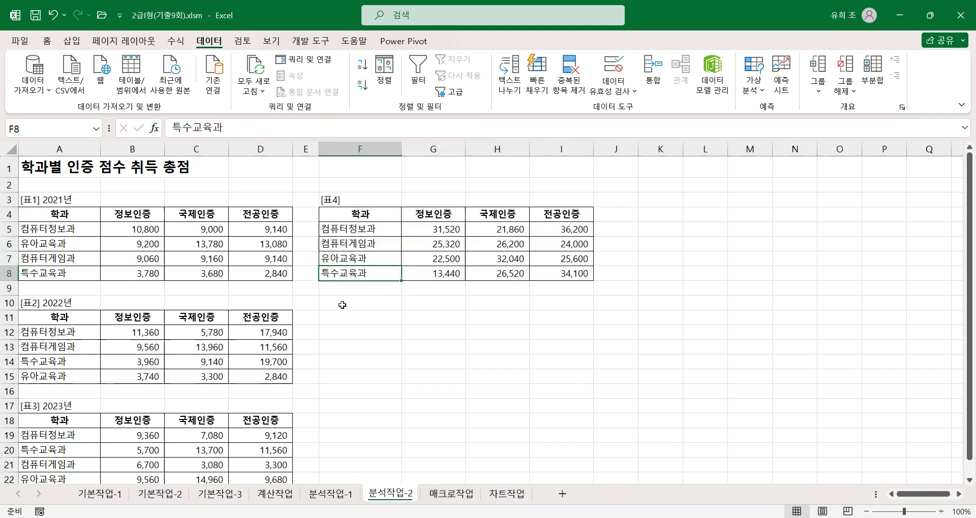
left_click(343, 259)
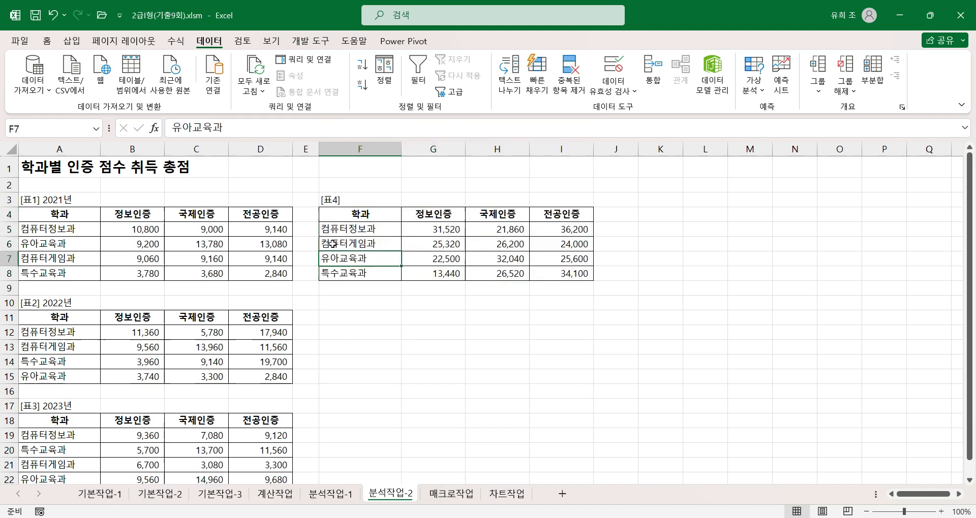
scroll(485, 326, "down", 2)
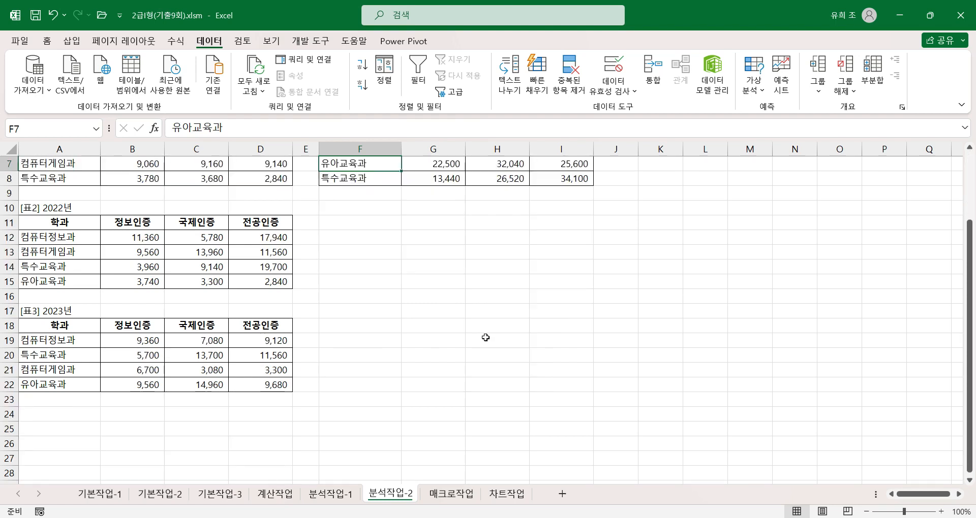
Switch to the 매크로작업 sheet and examine the 소양직무인증점수 table's headings, 소양인증 and 직무인증 scores, and 총점 column.
left_click(451, 494)
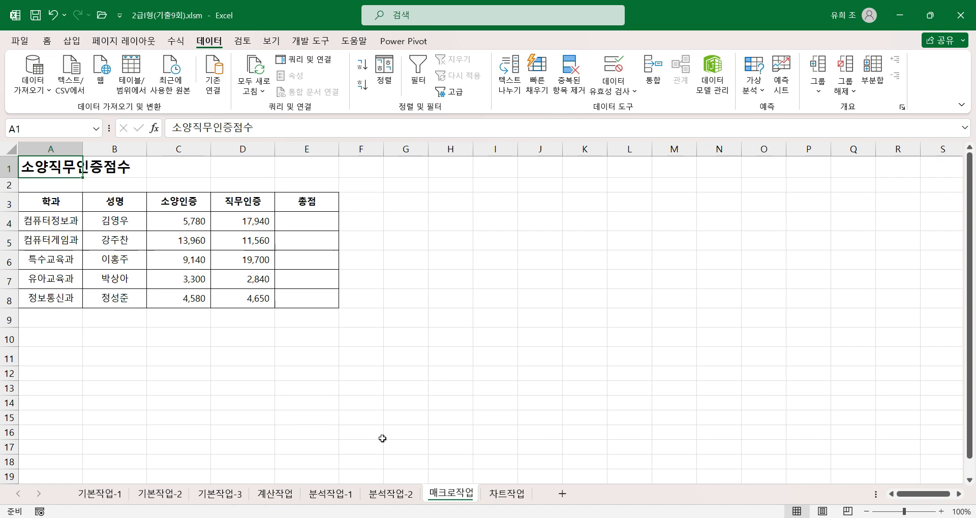
left_click(205, 226)
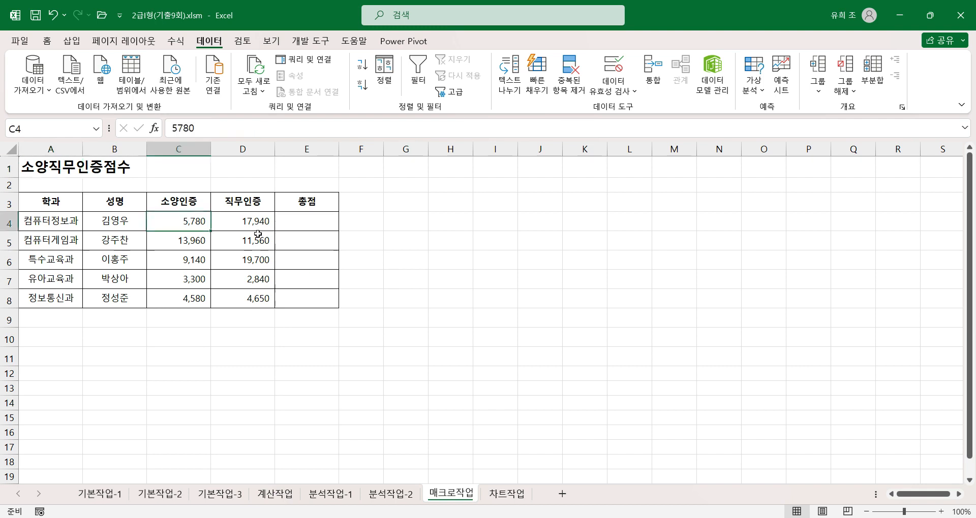
left_click(224, 220)
left_click(308, 219)
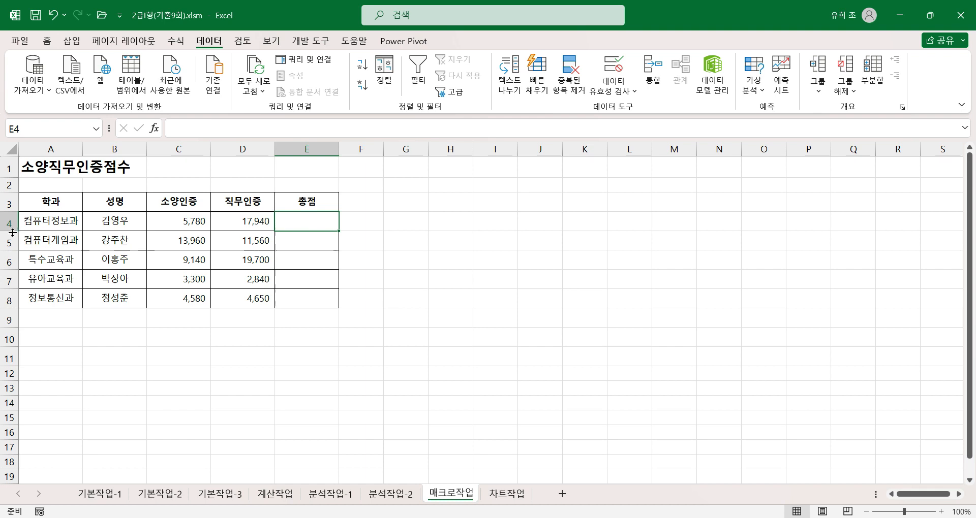
left_click_drag(67, 203, 295, 203)
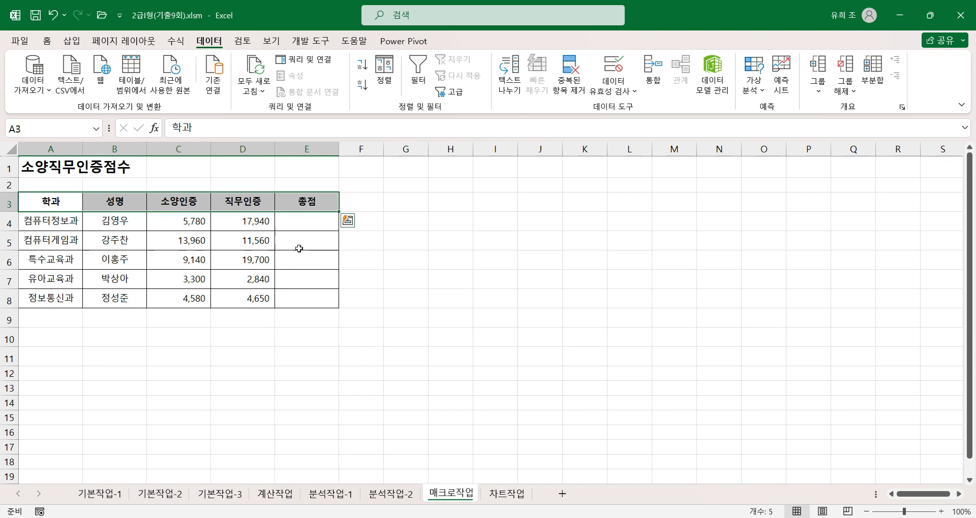
left_click(407, 228)
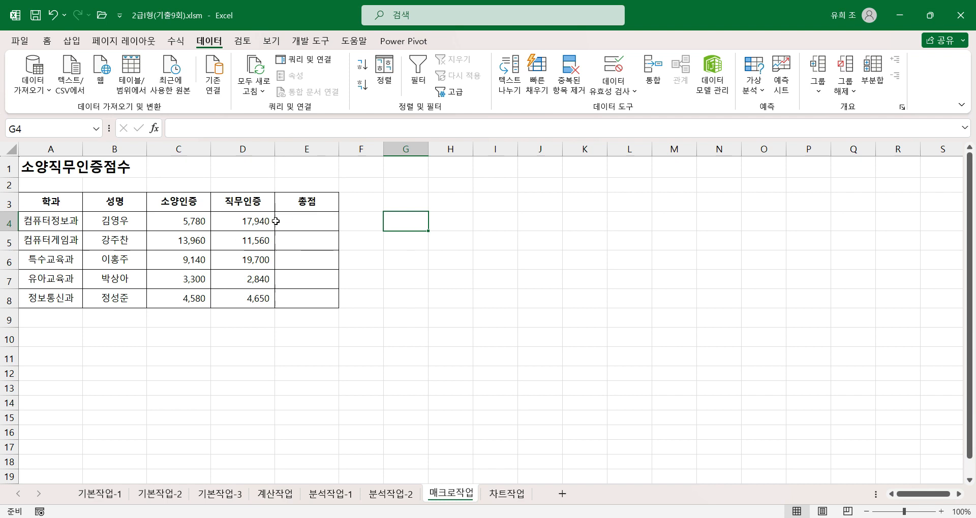
left_click(189, 222)
left_click(254, 221)
left_click(315, 222)
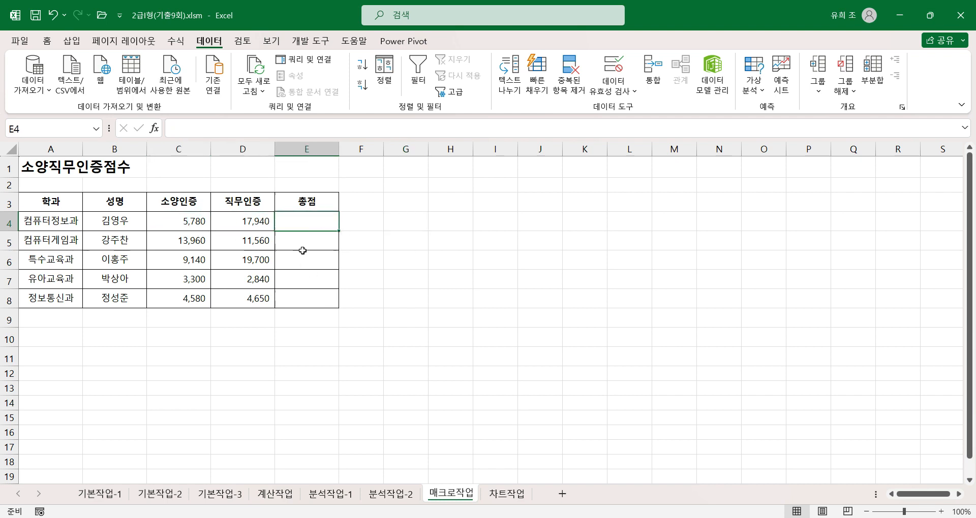
left_click_drag(306, 221, 308, 297)
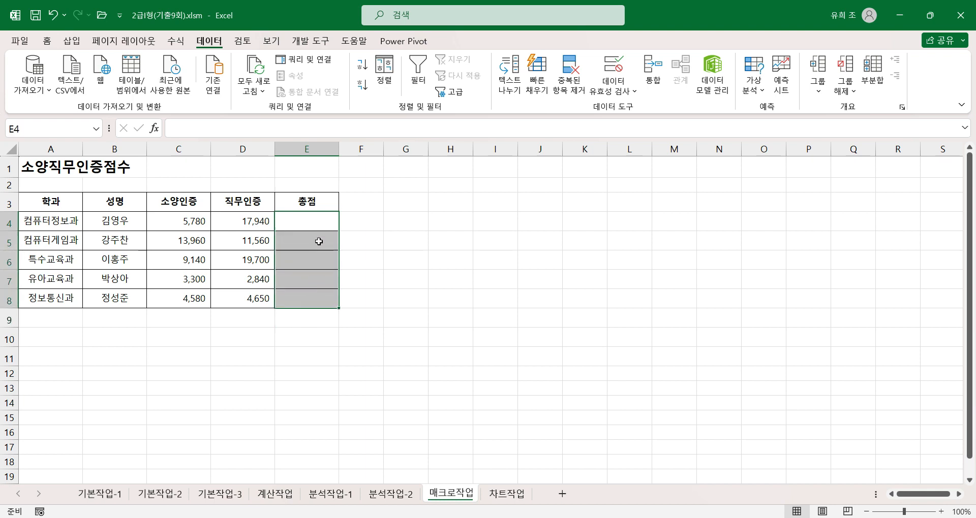
left_click(299, 217)
left_click(366, 218)
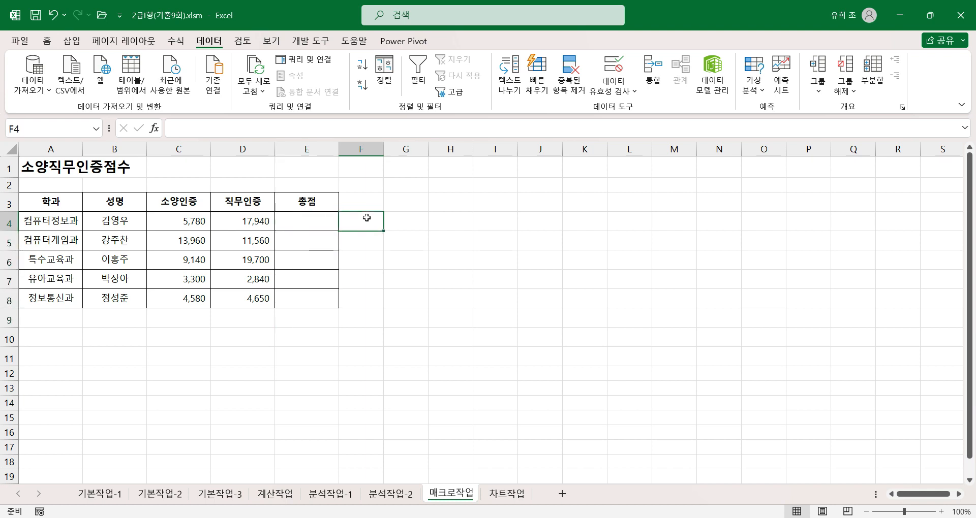
Start recording a macro named 총점, stored in the current workbook (현재 통합 문서).
left_click(307, 41)
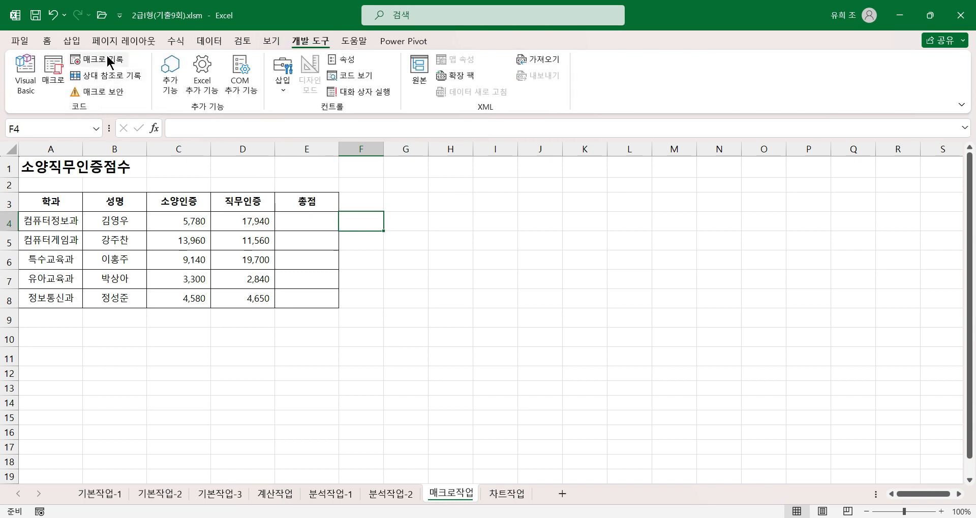
left_click(102, 59)
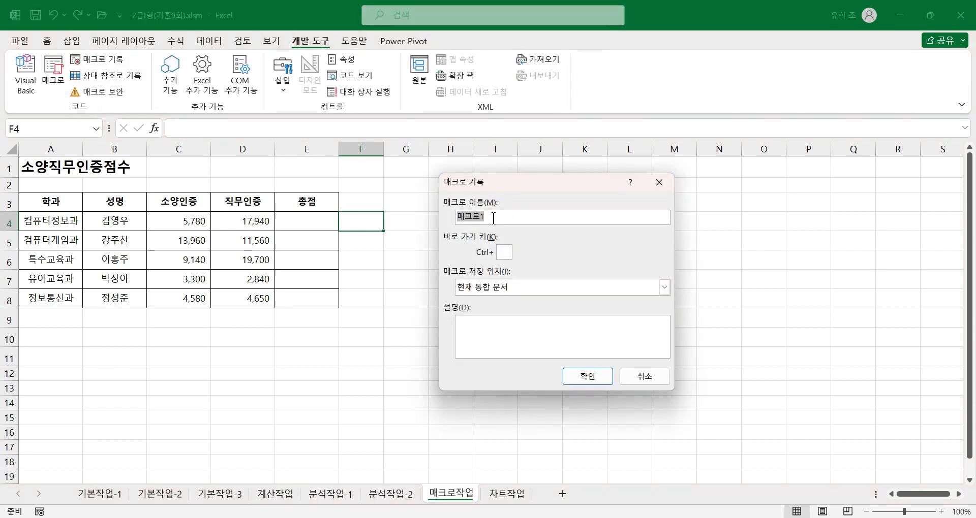
type("chdw")
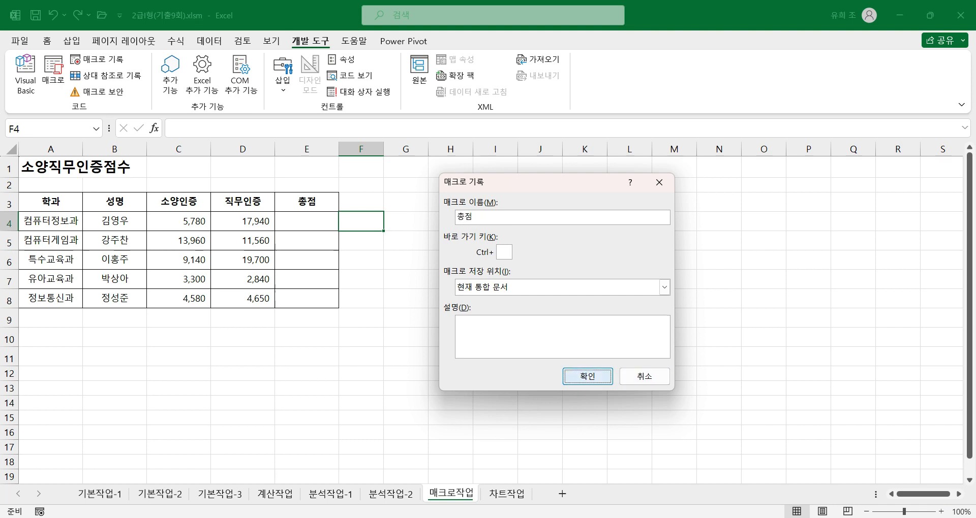
left_click(585, 382)
Enter the formula =C4+D4 in cell E4 to total the first row's 소양인증 and 직무인증 scores.
left_click(293, 220)
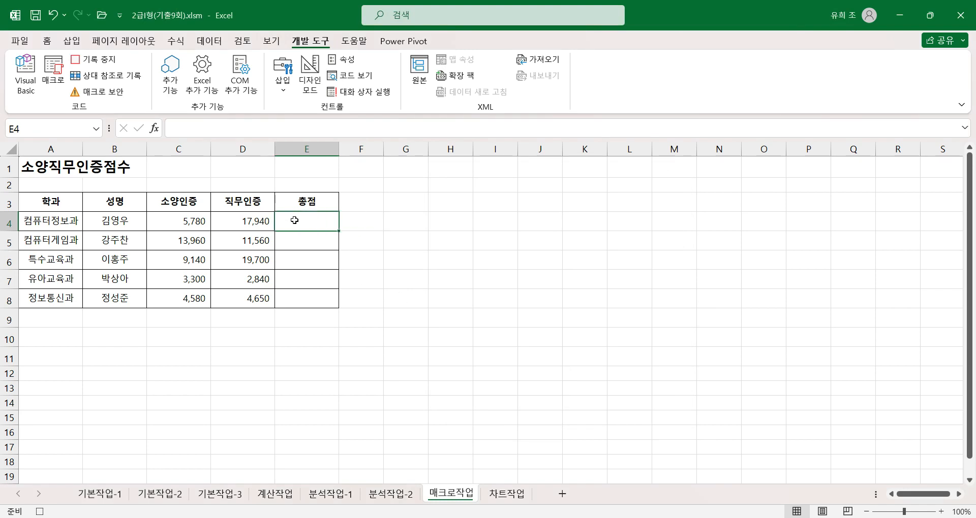
type("=")
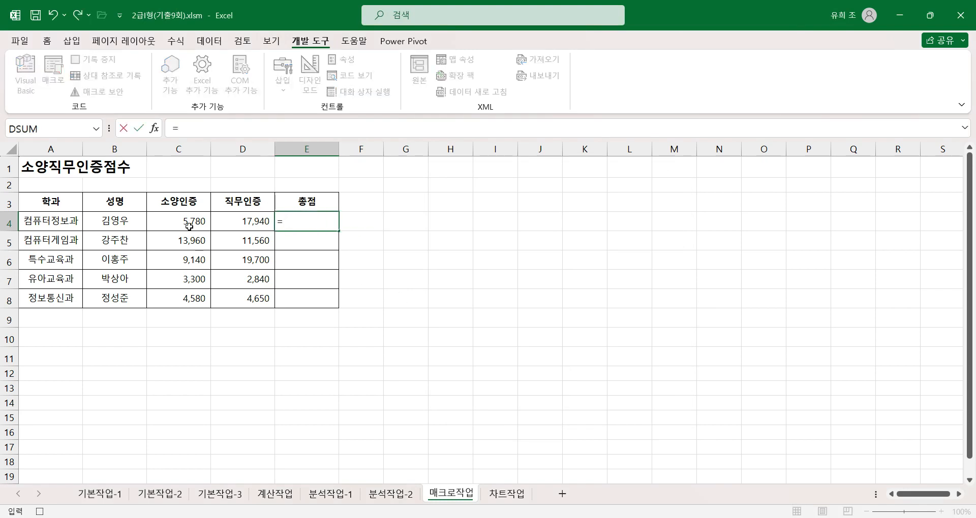
left_click(176, 228)
type("+")
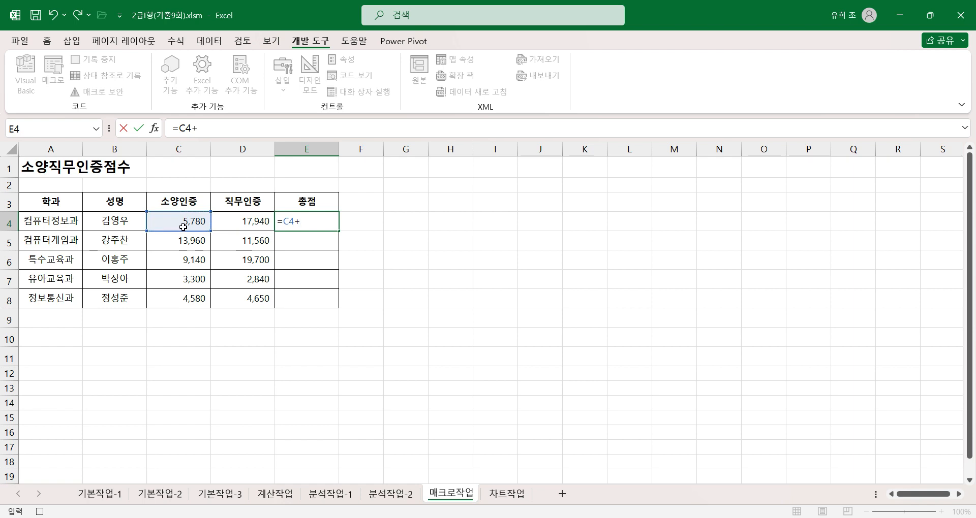
left_click(230, 226)
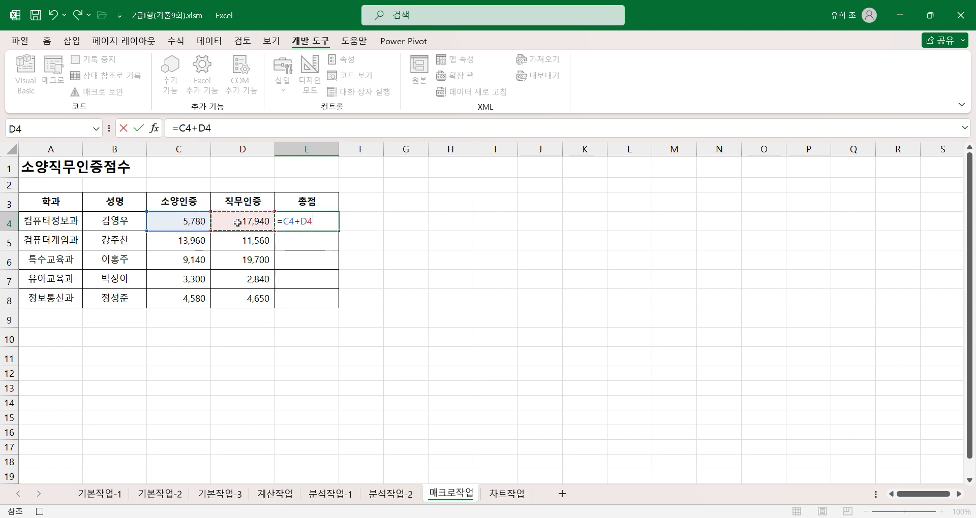
key("ctrl+Return")
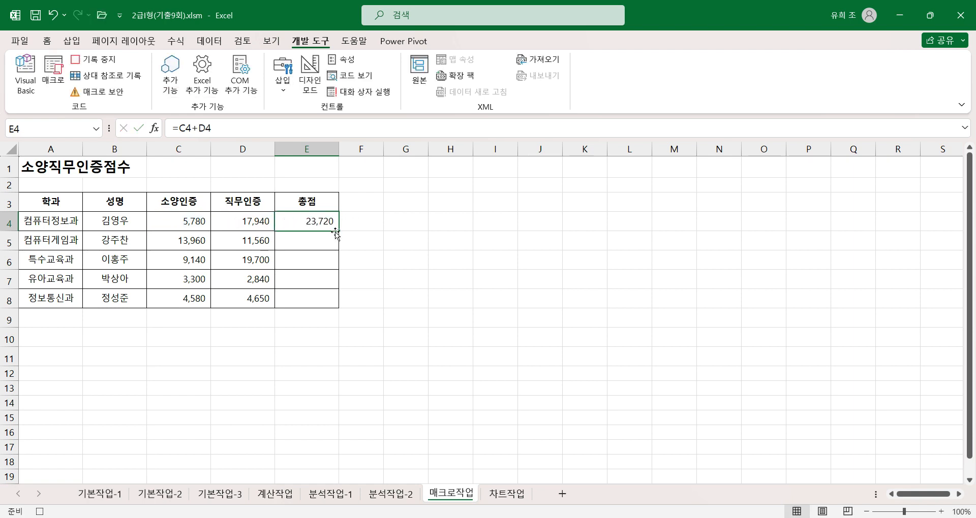
Fill the 총점 formula from E4 down to E8 and stop recording the macro.
left_click_drag(339, 232, 338, 305)
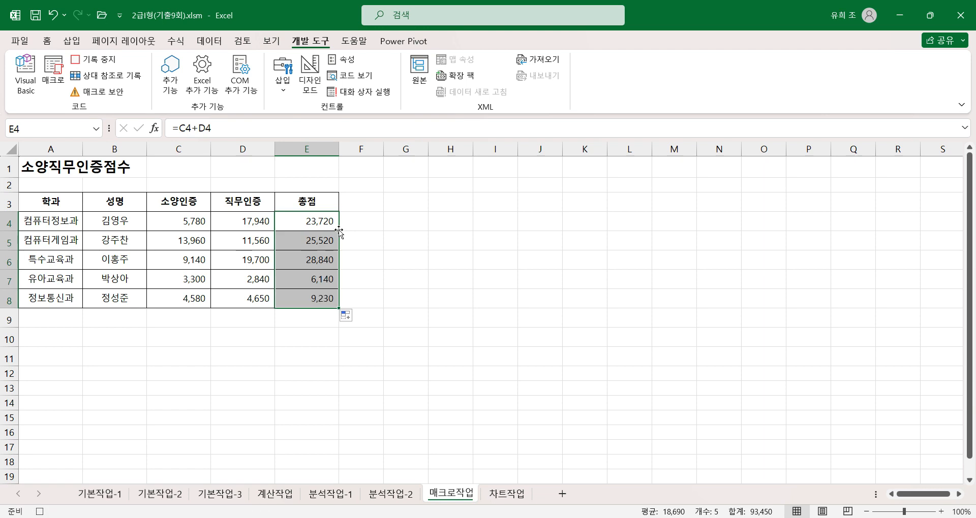
left_click(329, 296)
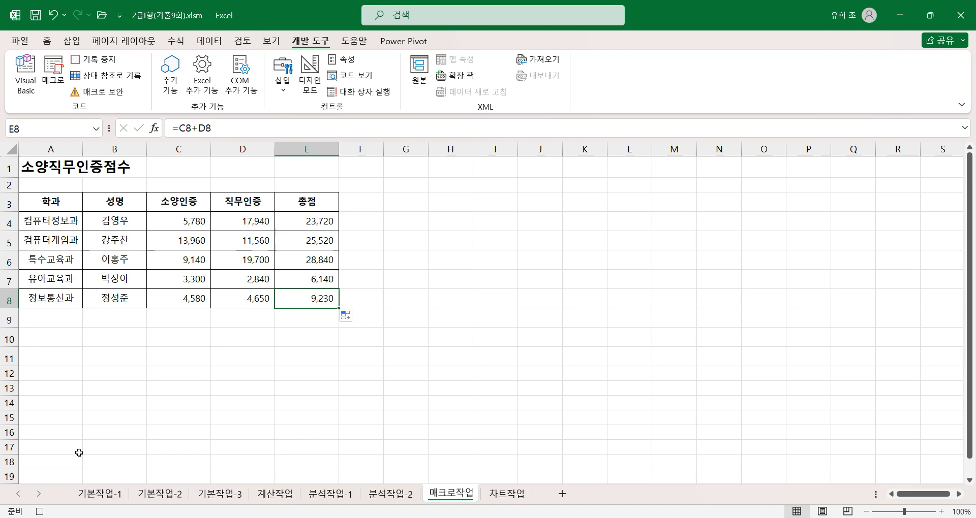
left_click(40, 512)
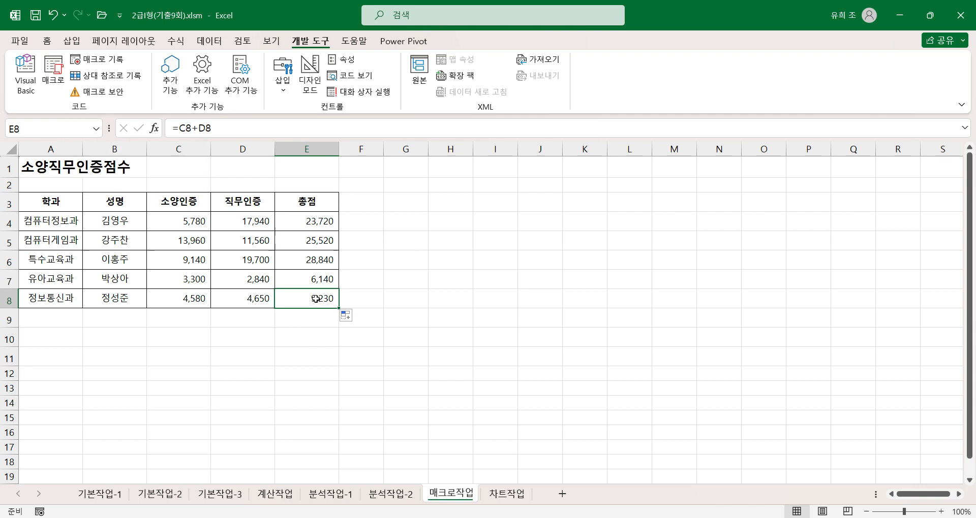
Clear the 총점 results from E4:E8 so the recorded macro can be tested.
left_click_drag(317, 221, 309, 301)
key("Delete")
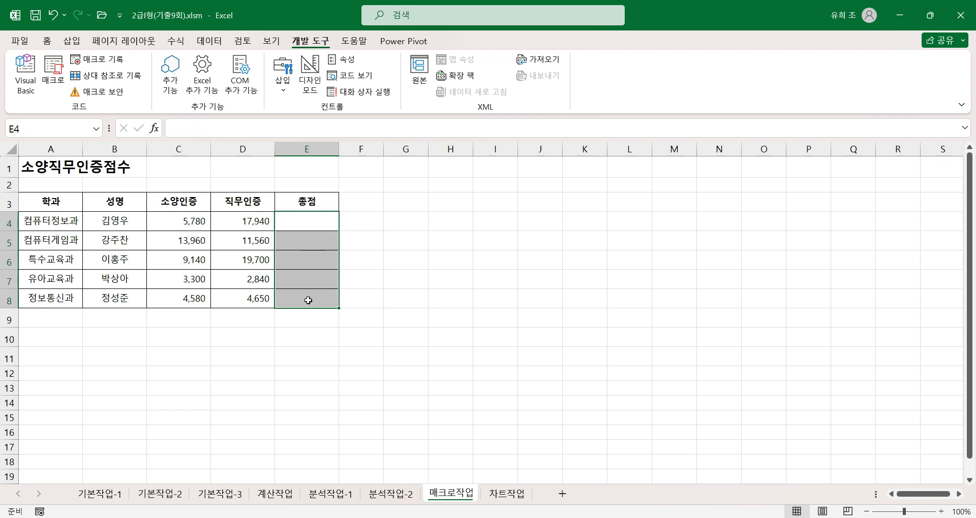
left_click(401, 249)
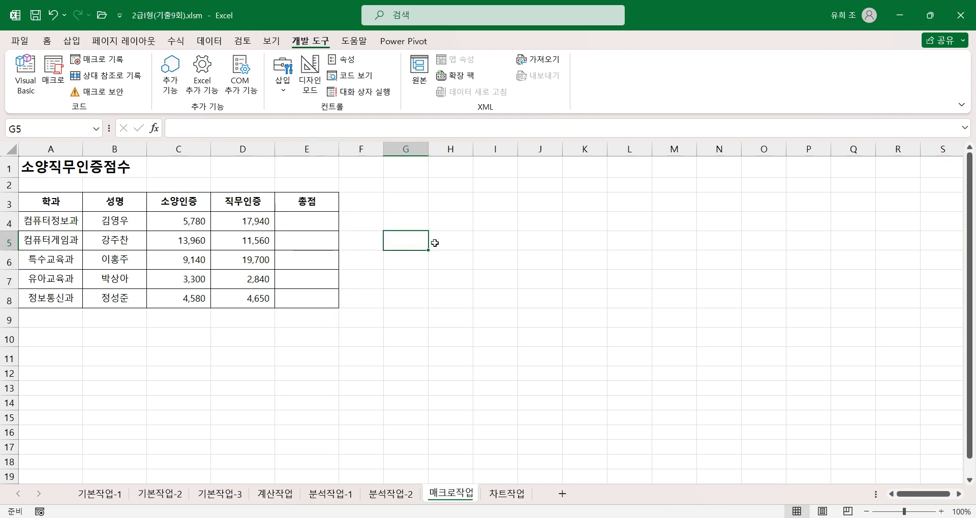
Insert a form-control button covering G3:H4 and assign the 총점 macro to it.
left_click_drag(402, 202, 441, 223)
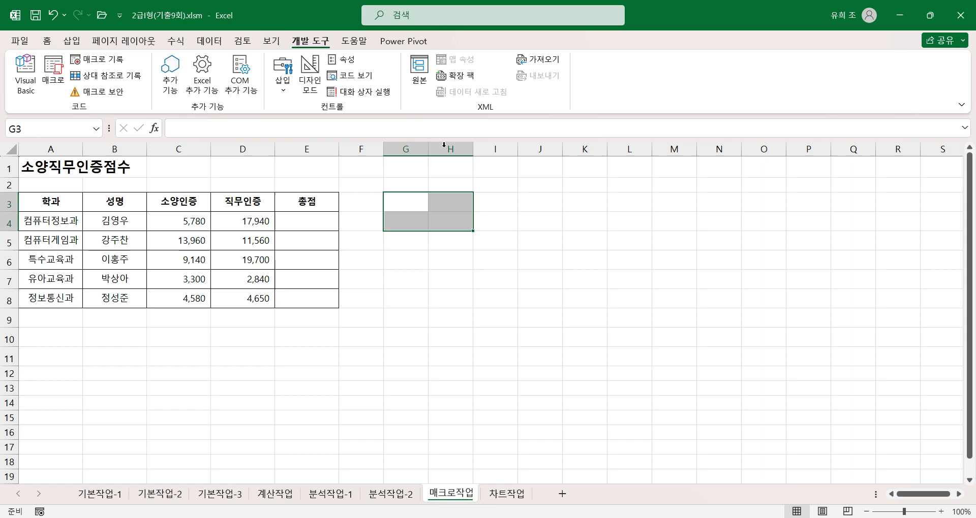
left_click(283, 81)
left_click(276, 126)
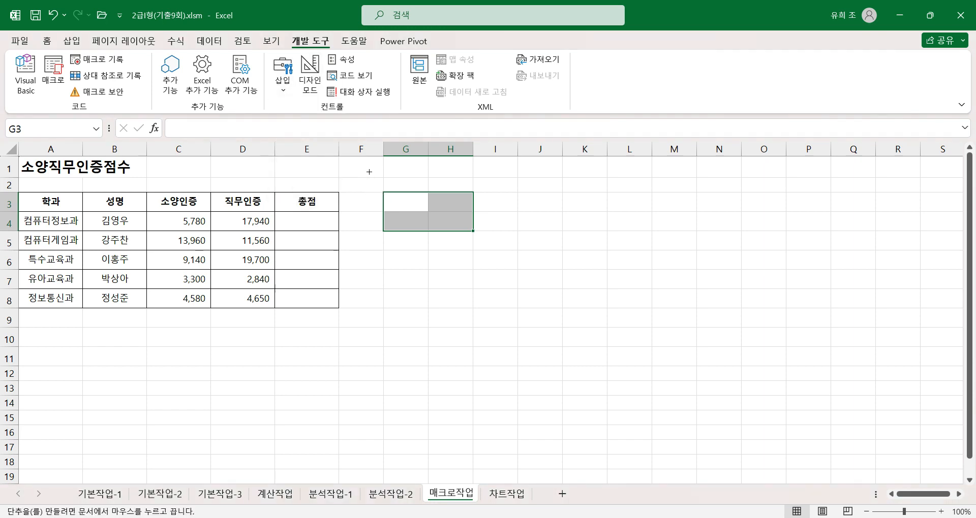
key("alt")
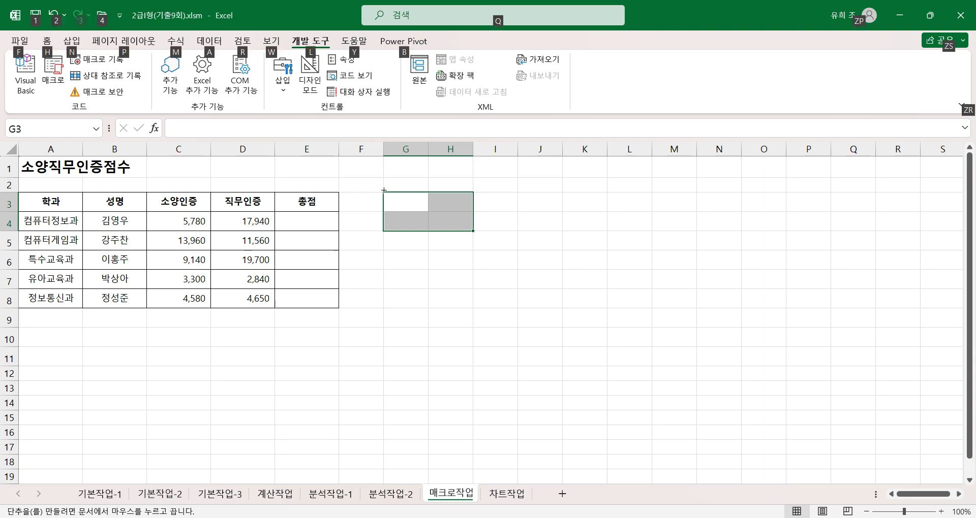
left_click_drag(382, 193, 475, 228)
left_click(430, 202)
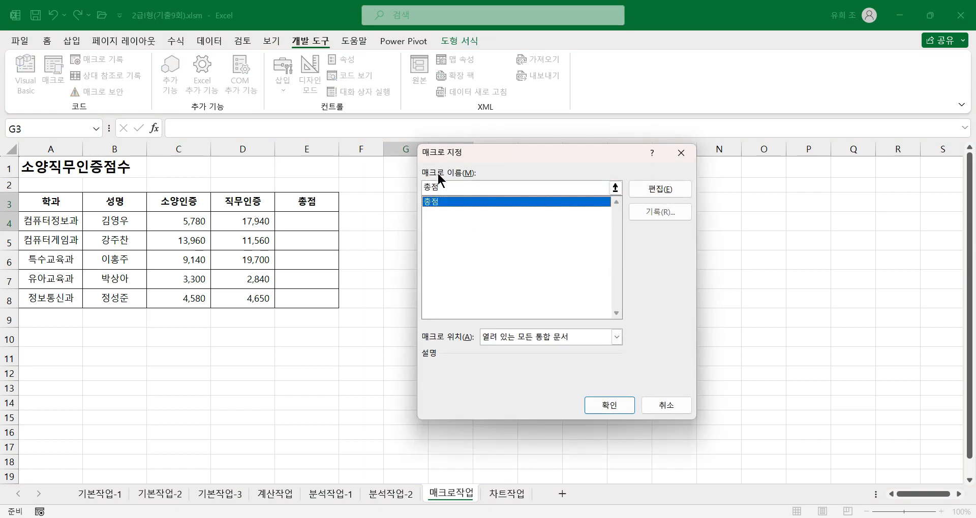
left_click(611, 405)
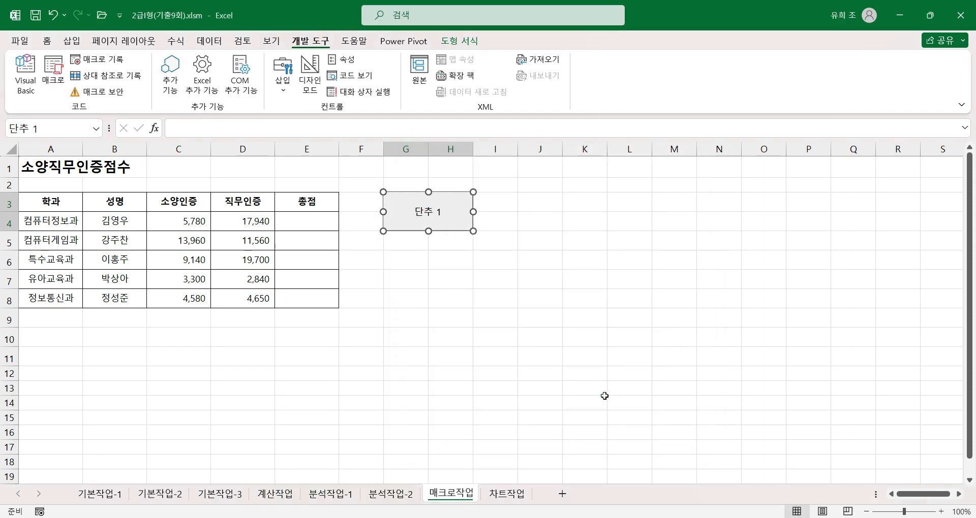
Label the button 총점 and run it to fill the totals in E4:E8.
type("총점")
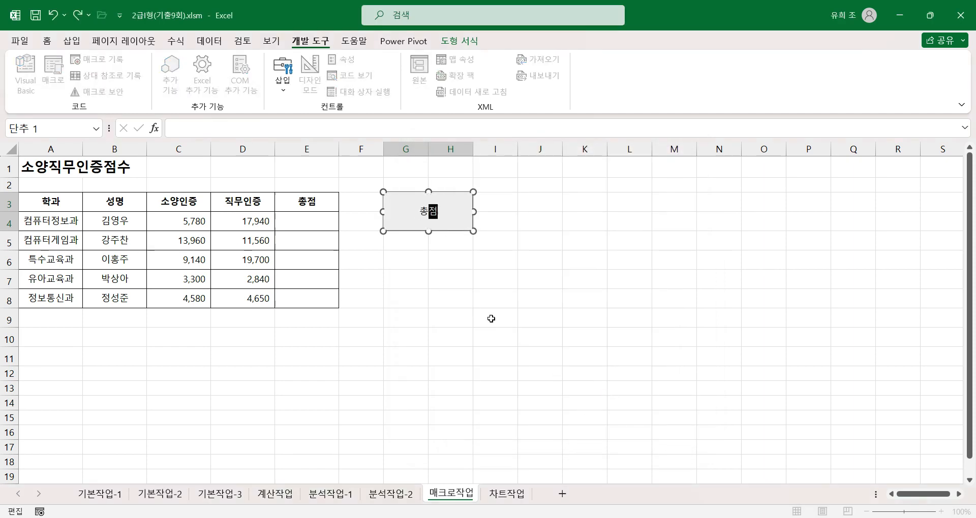
left_click(490, 316)
left_click(431, 221)
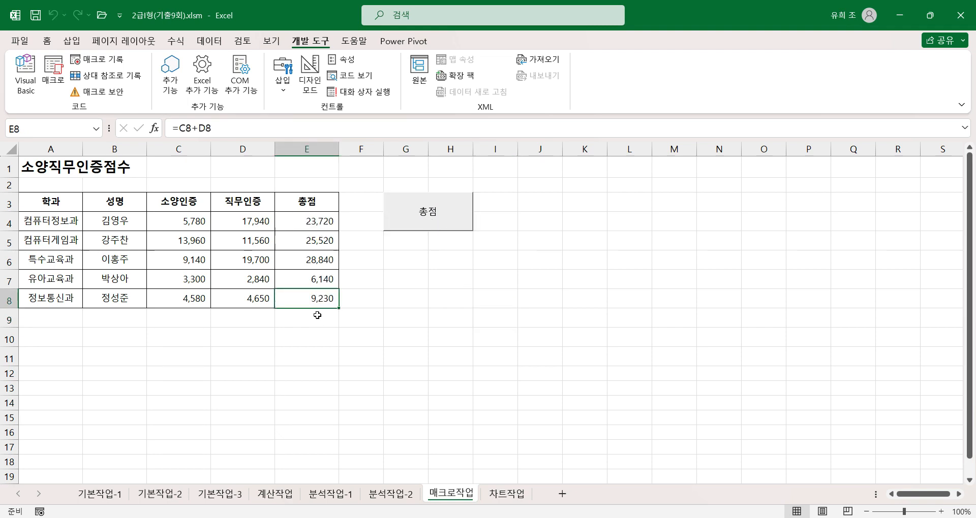
left_click(457, 304)
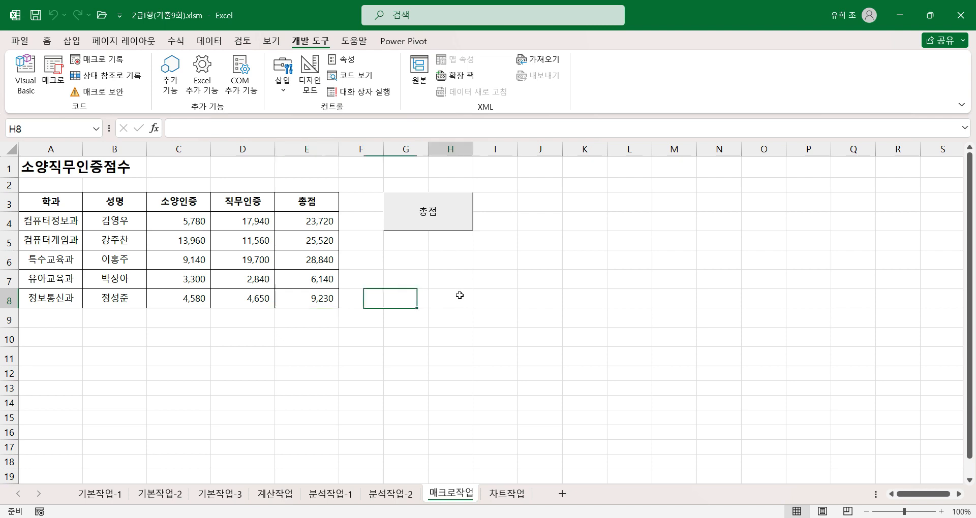
Start recording a macro named 채우기, stored in the current workbook (현재 통합 문서).
left_click(110, 66)
type("채우기")
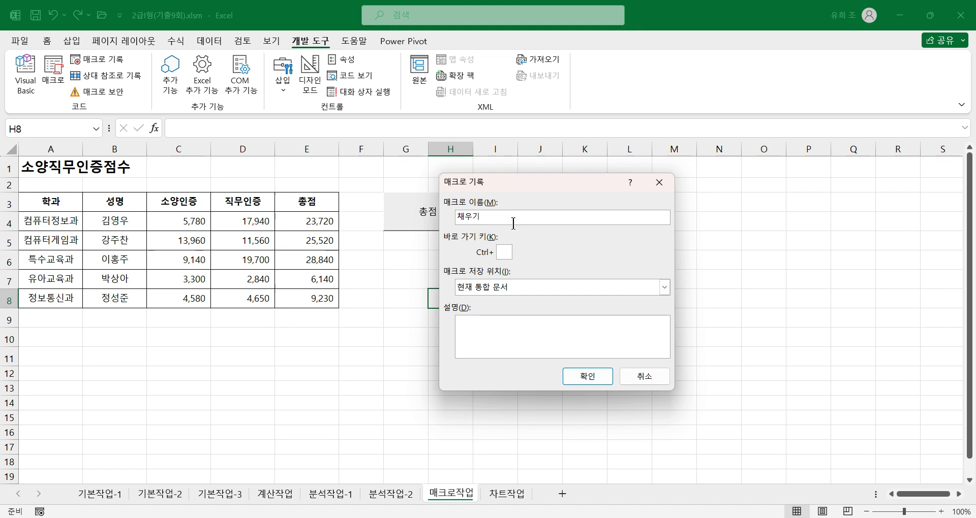
left_click(585, 376)
Fill the header cells A3:E3 with the standard yellow (노랑) and stop recording the macro.
left_click_drag(54, 201, 319, 206)
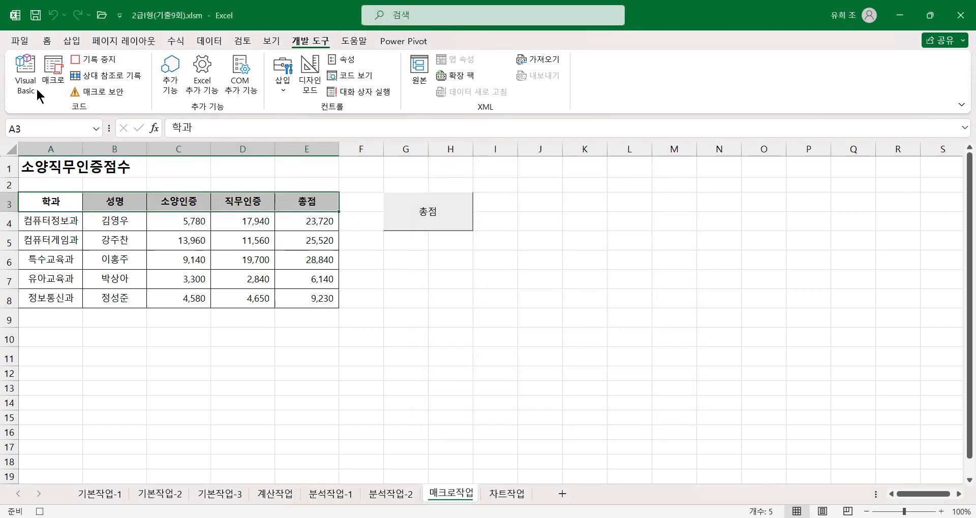
left_click(47, 40)
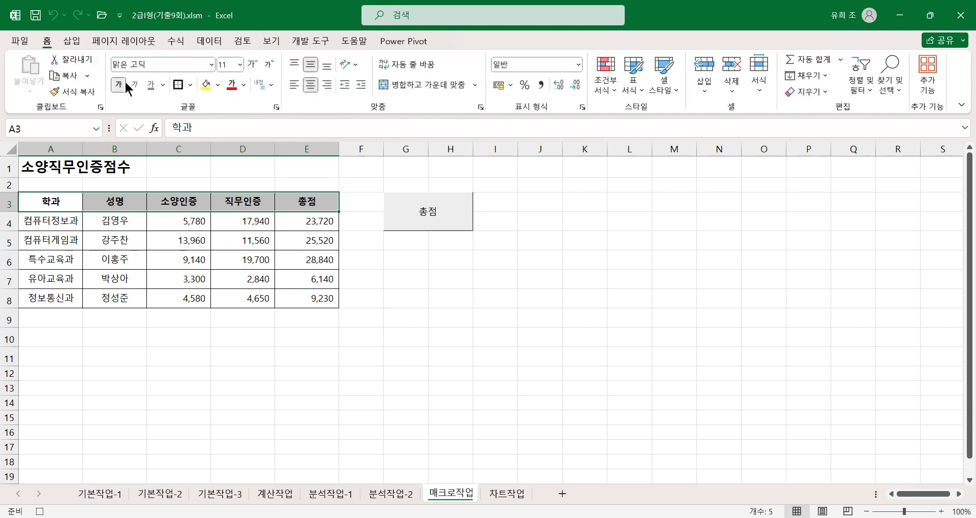
left_click(217, 84)
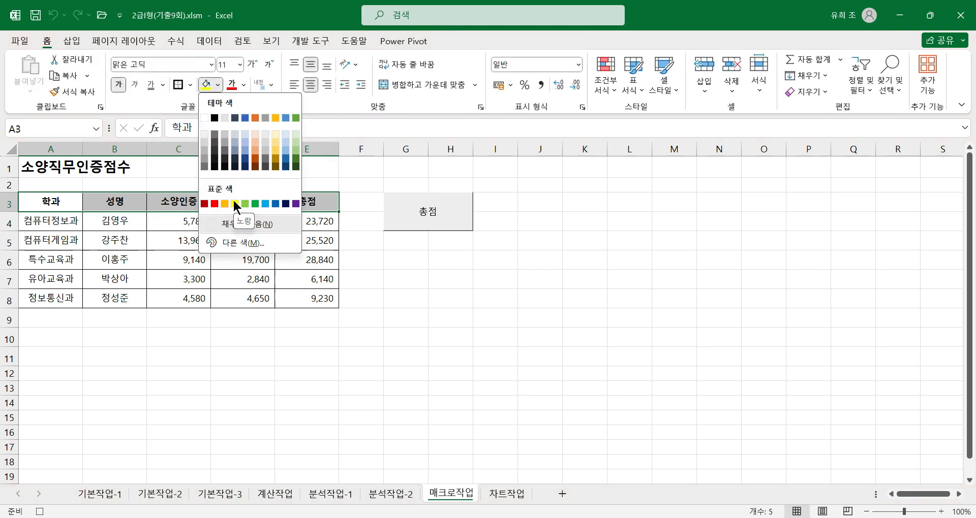
left_click(235, 203)
left_click(331, 203)
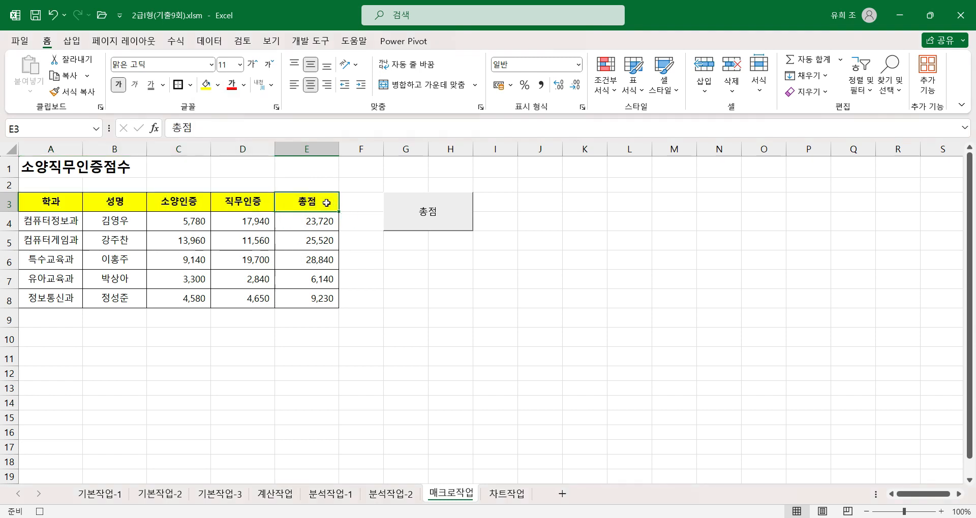
left_click(40, 512)
left_click(320, 41)
left_click(392, 277)
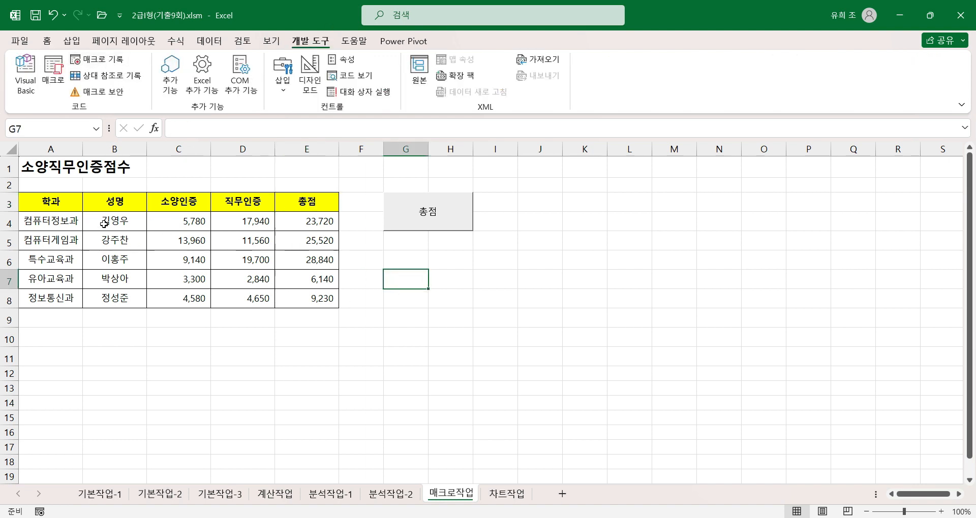
Remove the fill color from the header cells A3:E3 so the 채우기 macro can be tested.
left_click_drag(38, 198, 310, 201)
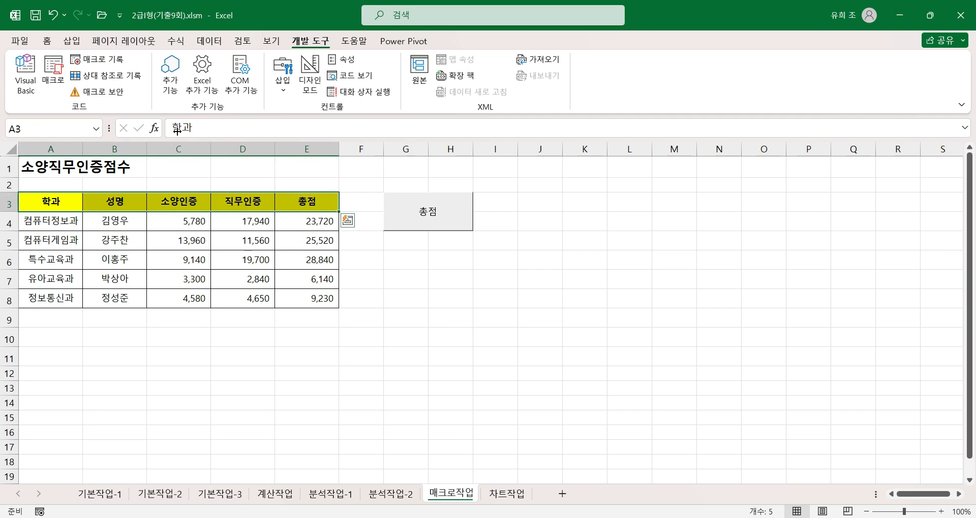
left_click(47, 41)
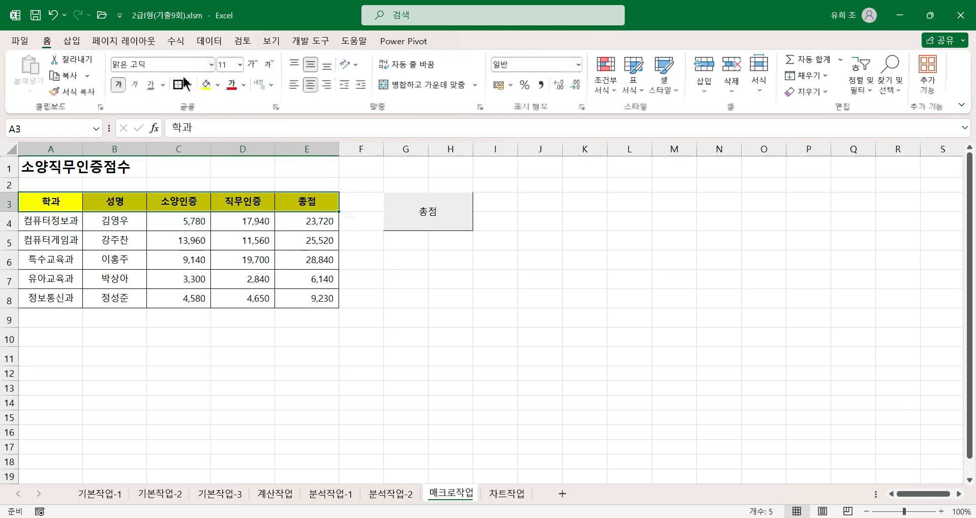
left_click(218, 85)
left_click(254, 222)
left_click(396, 263)
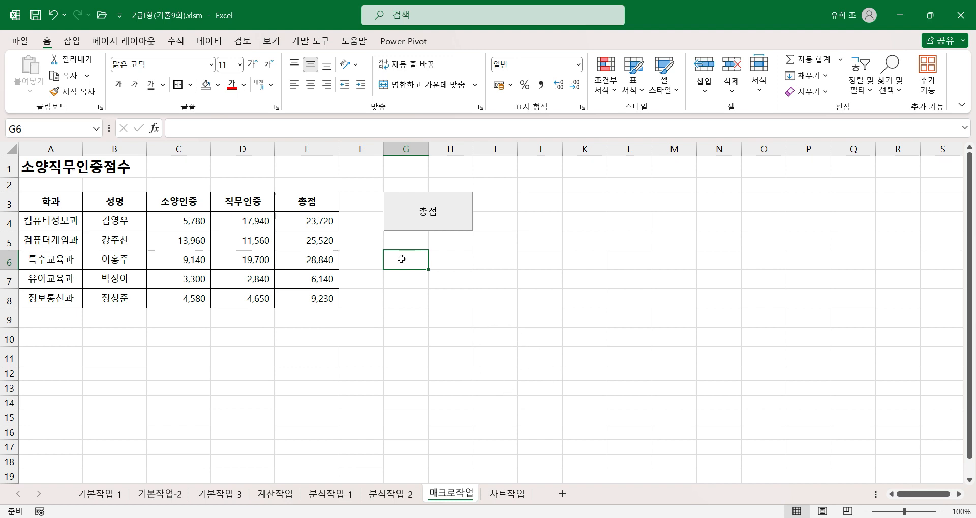
Draw a bevel (빗면) shape exactly over G6:H7 and label it 채우기.
left_click_drag(401, 259, 456, 274)
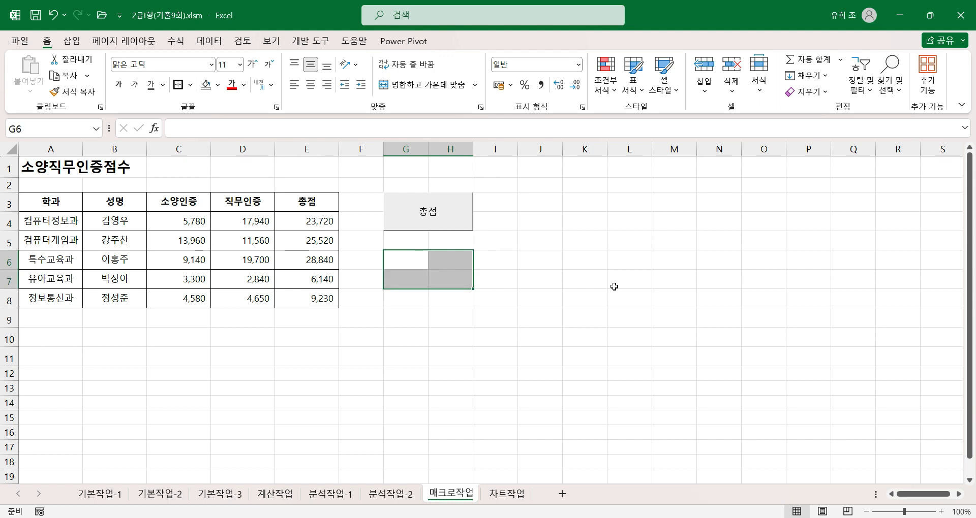
left_click(72, 41)
left_click(168, 77)
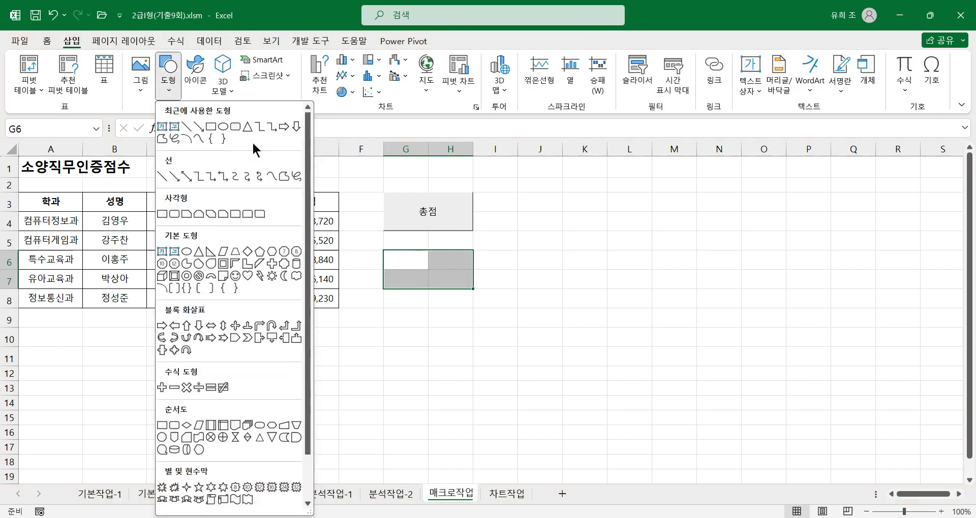
left_click(174, 276)
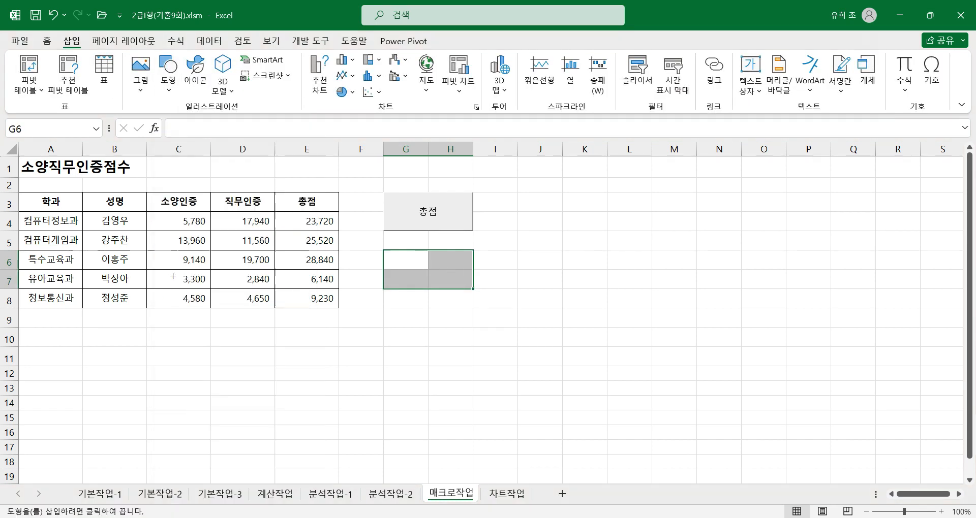
key("alt")
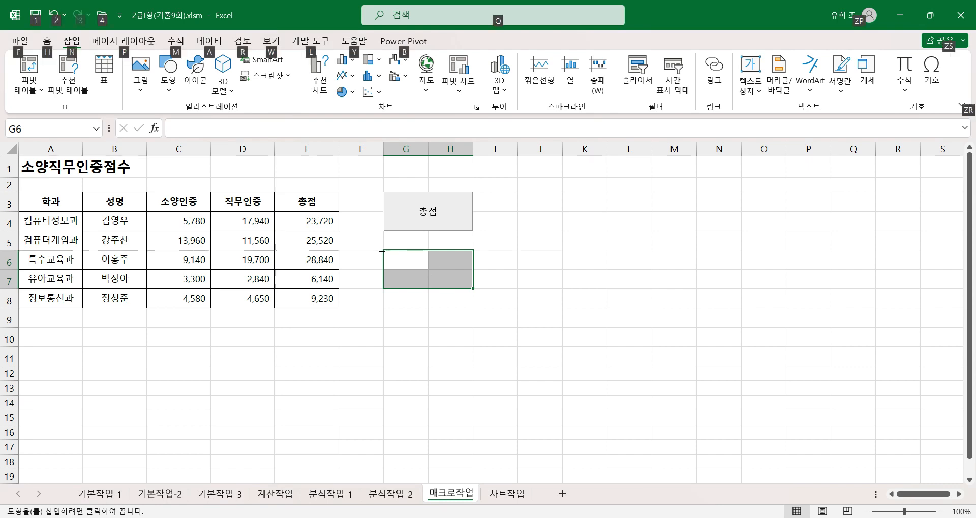
left_click_drag(384, 250, 472, 288)
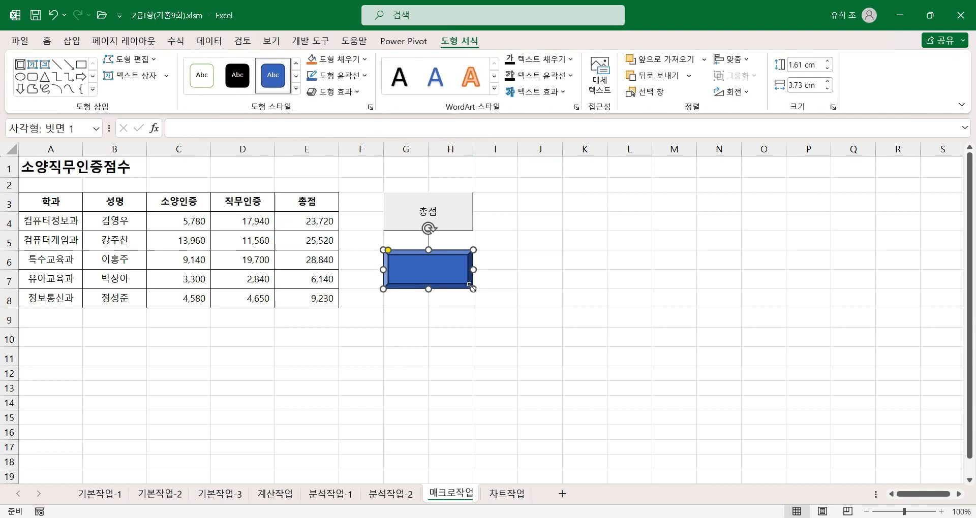
type("채우기")
Assign the 채우기 macro to the bevel shape and run it to color the header row.
right_click(453, 273)
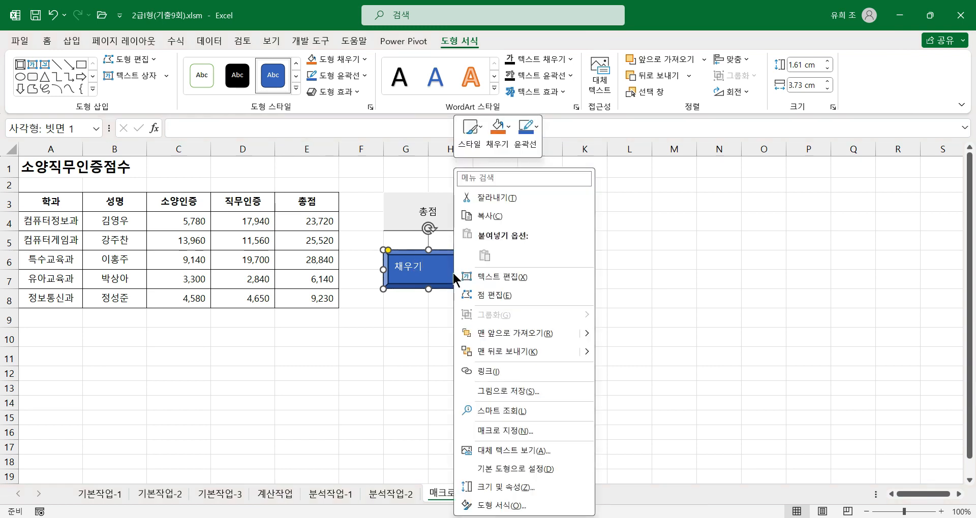
left_click(488, 431)
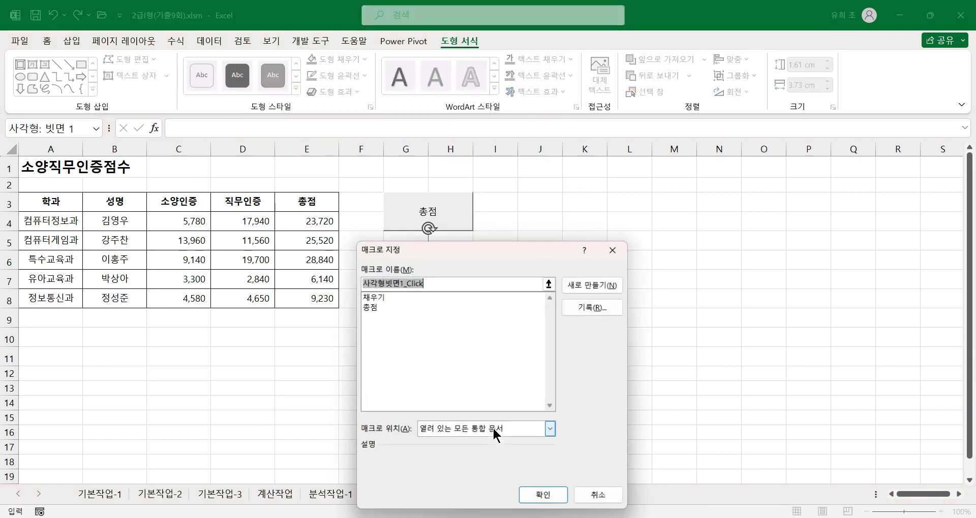
left_click(370, 296)
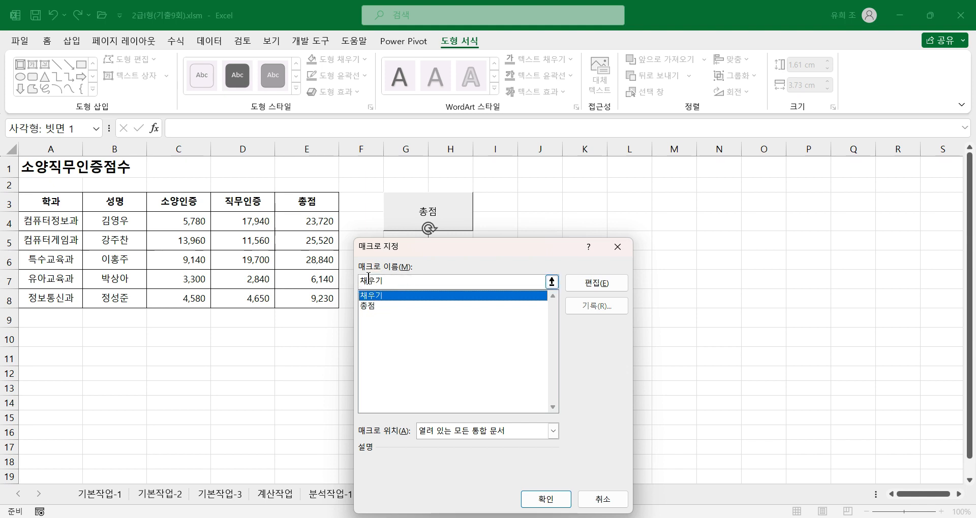
left_click(553, 498)
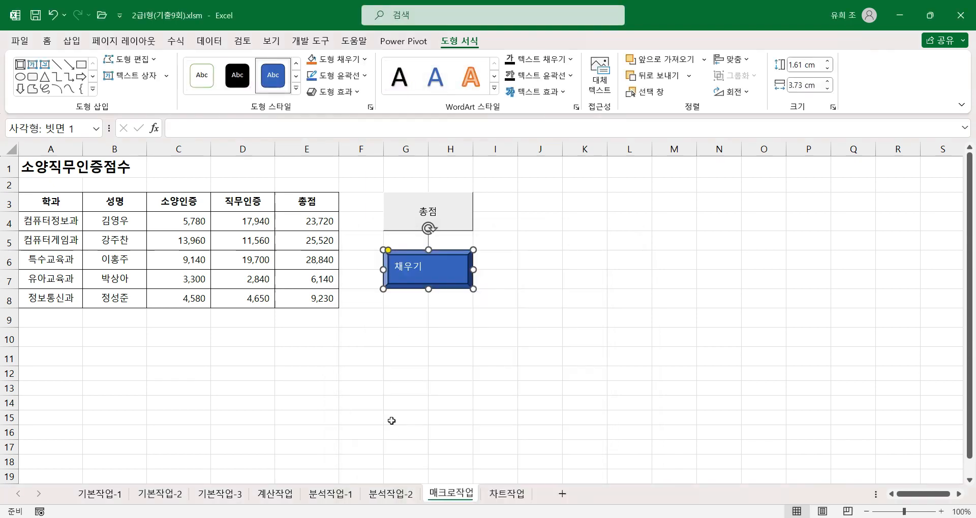
left_click(377, 398)
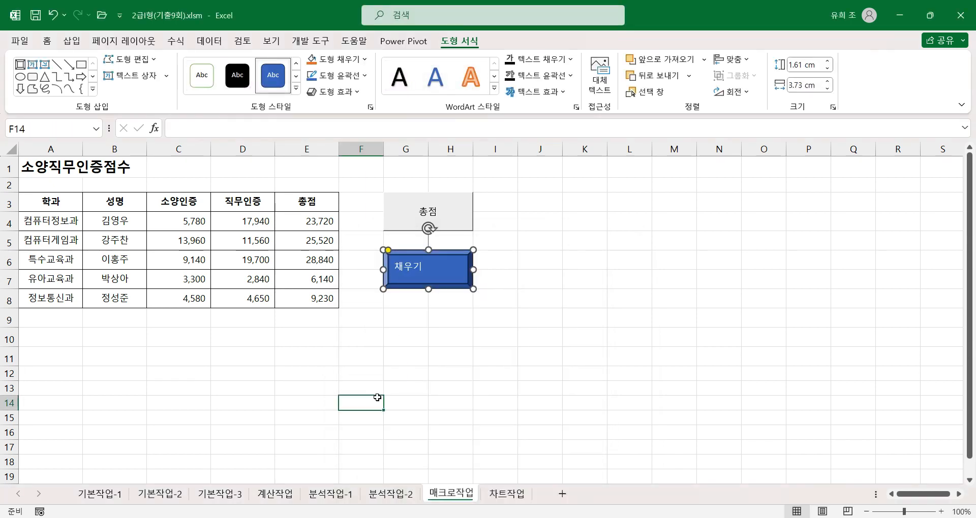
left_click(436, 272)
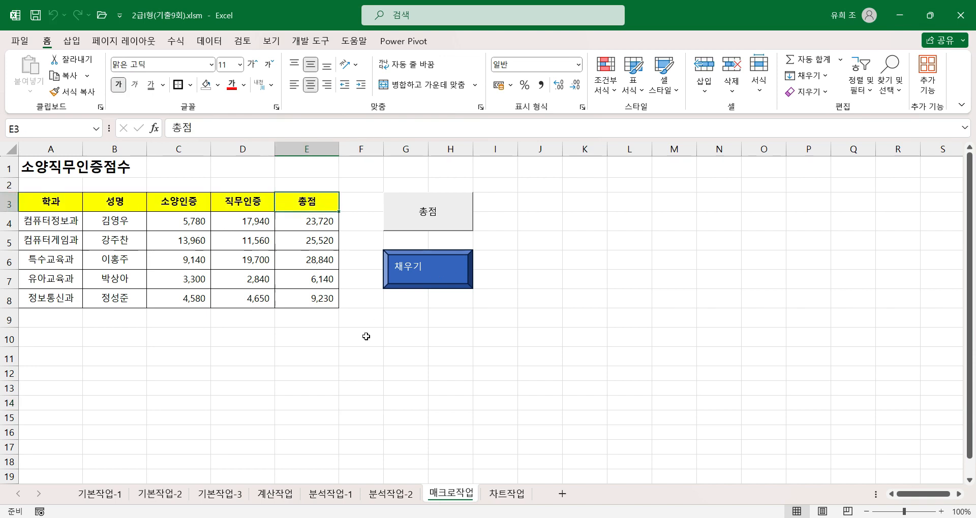
left_click(387, 346)
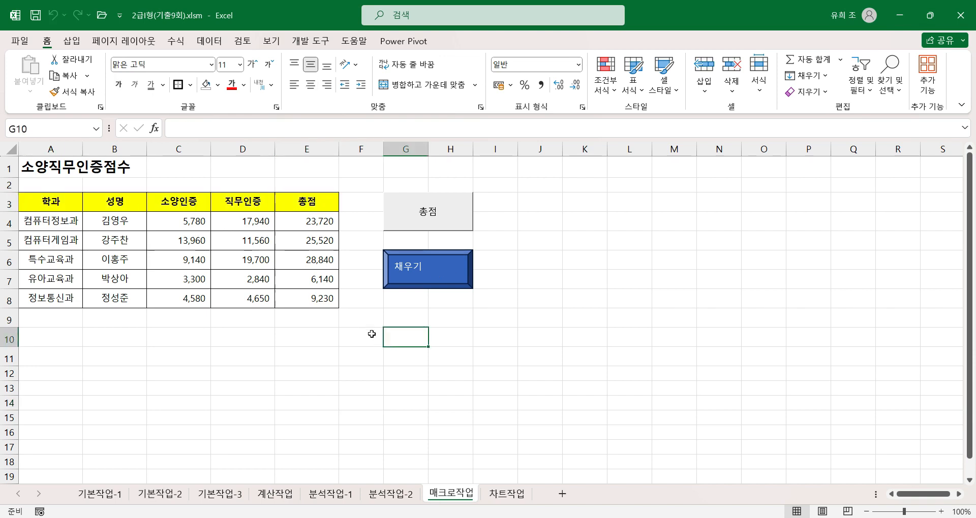
Open the 차트작업 sheet and examine the yearly scholarship table and its column chart.
left_click(497, 496)
scroll(461, 386, "down", 1)
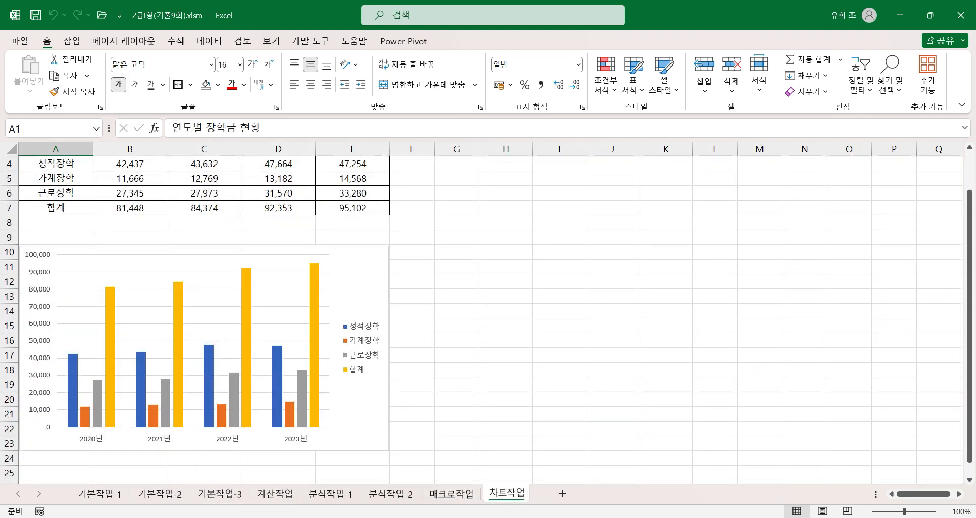
mouse_move(499, 517)
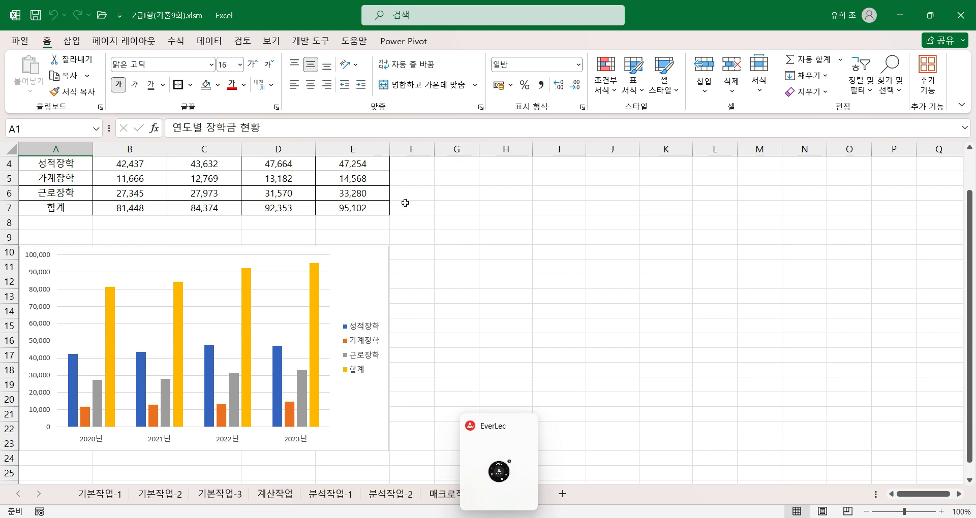
left_click(518, 206)
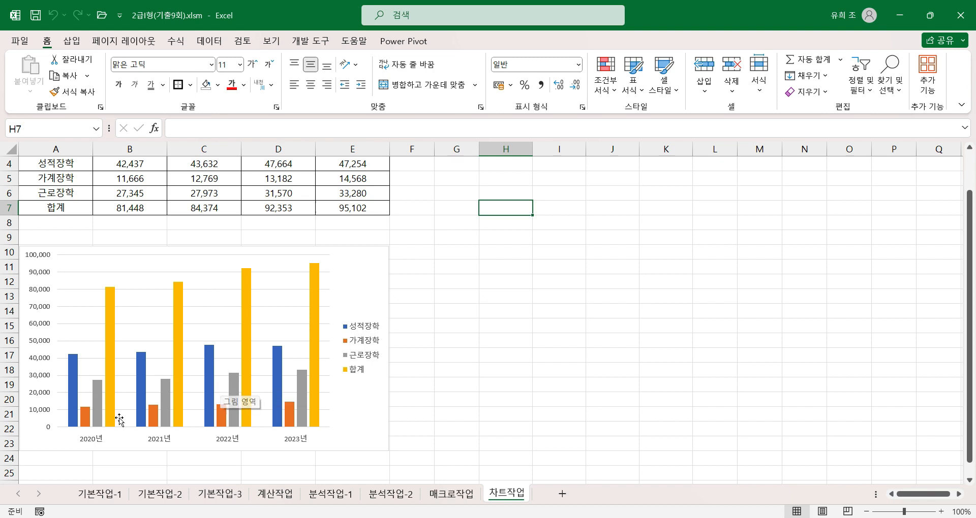
mouse_move(163, 404)
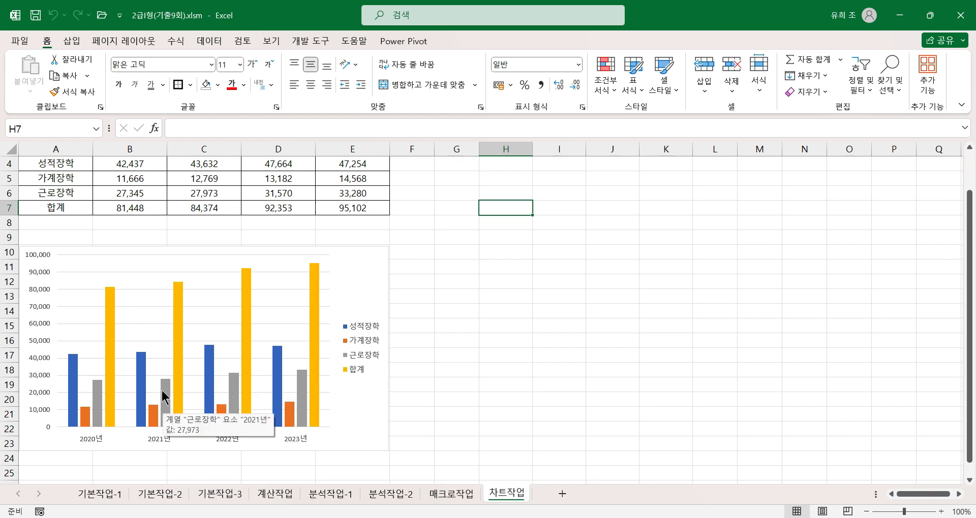
scroll(181, 399, "up", 1)
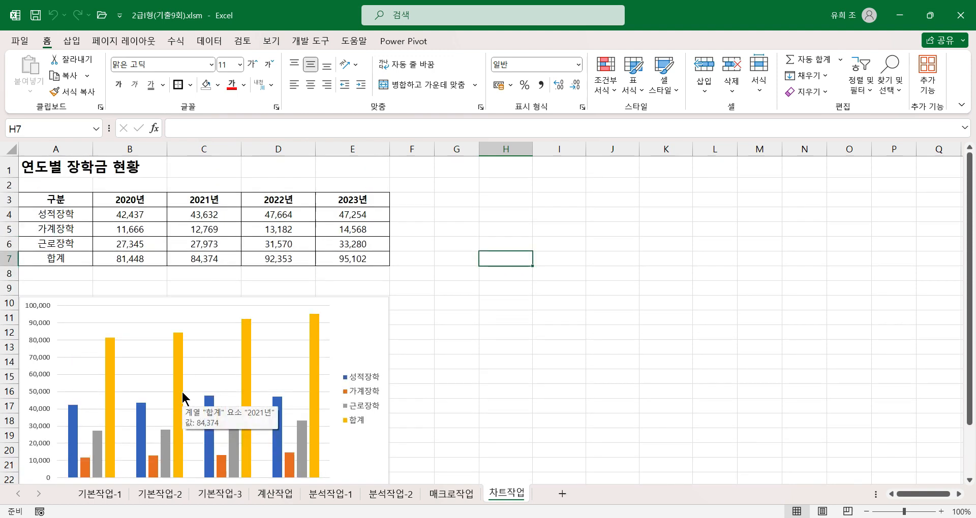
scroll(183, 399, "down", 1)
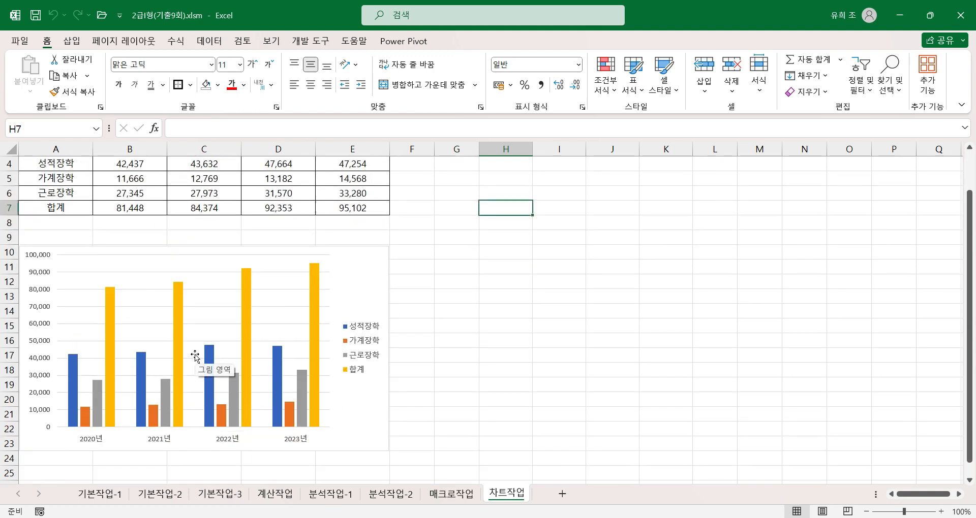
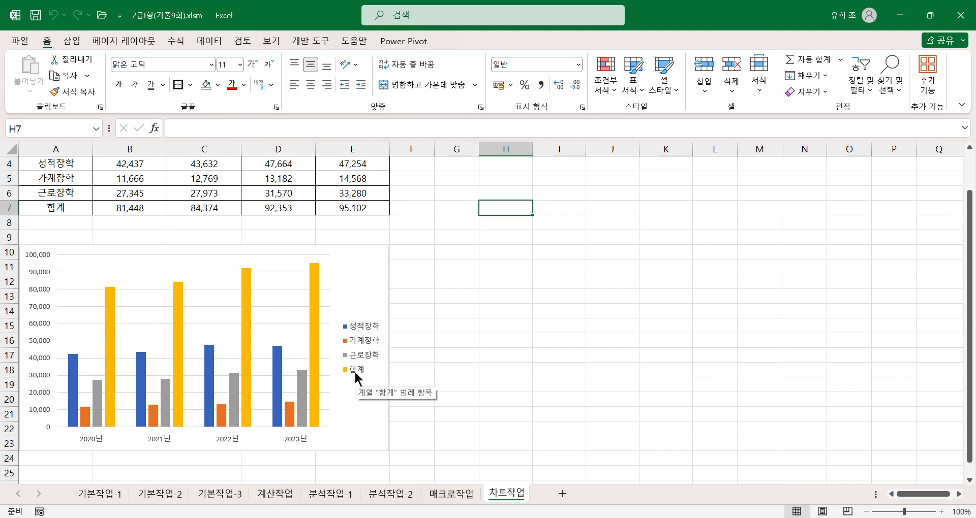
Delete the 합계 series from the chart and remove 2020년 from its source data, keeping the years on the category axis.
left_click(315, 325)
key("Delete")
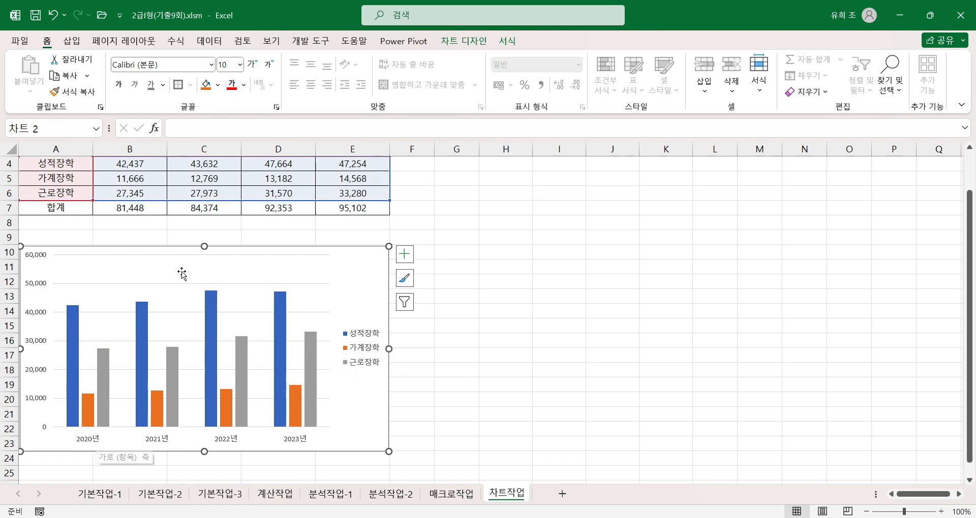
right_click(241, 298)
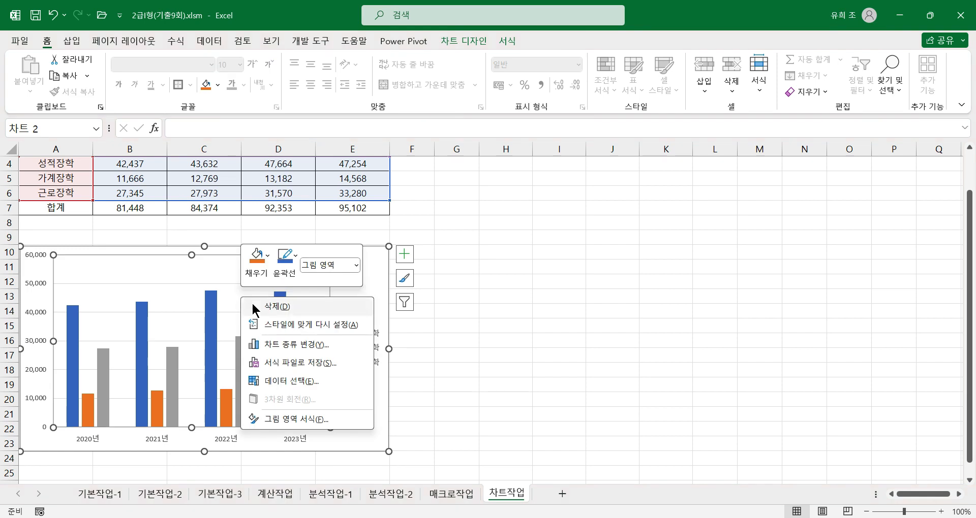
left_click(291, 385)
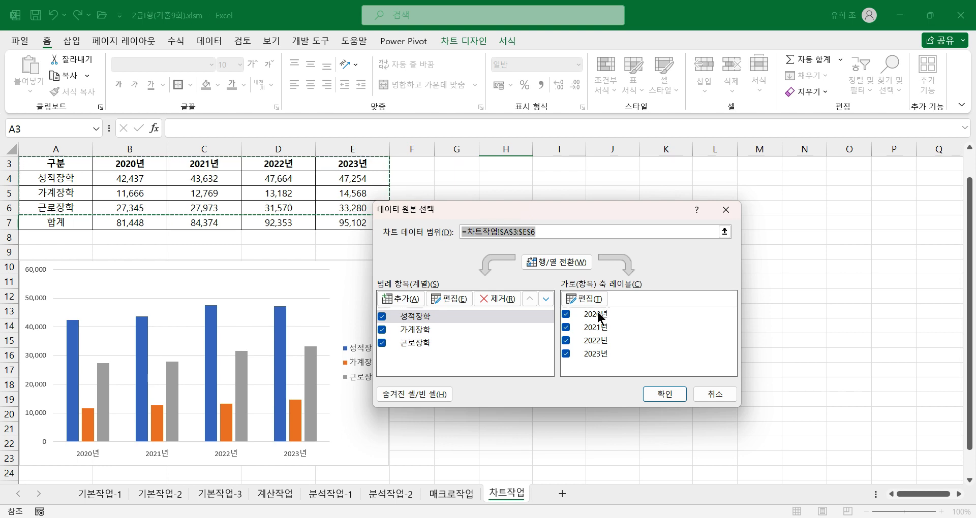
left_click(544, 259)
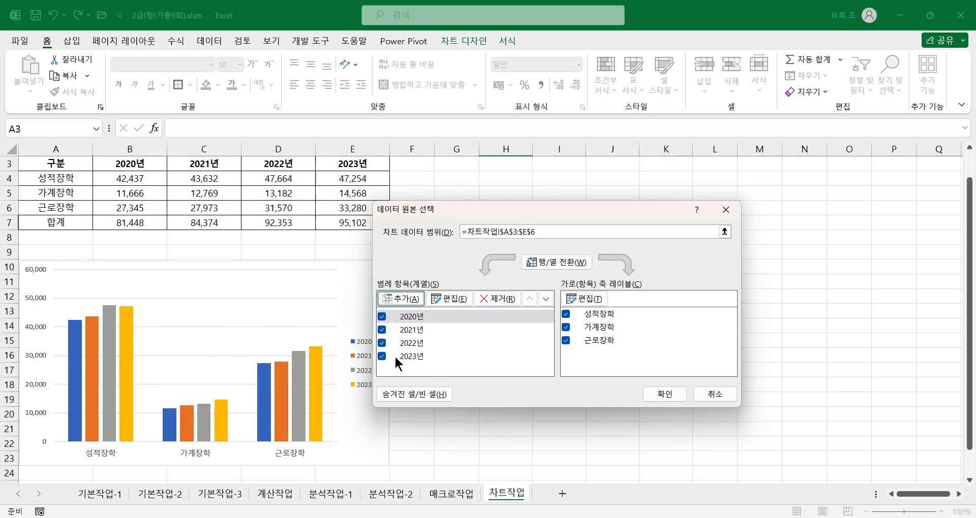
left_click(414, 320)
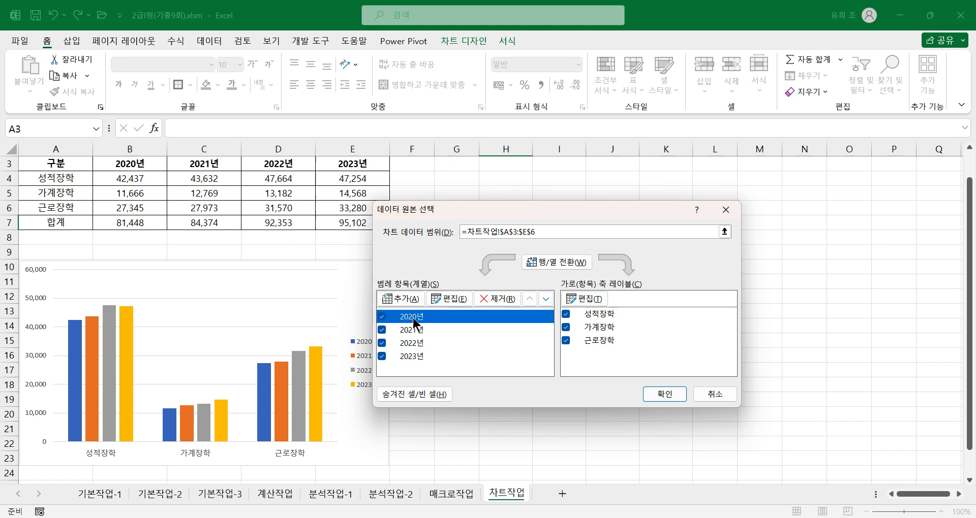
left_click(503, 299)
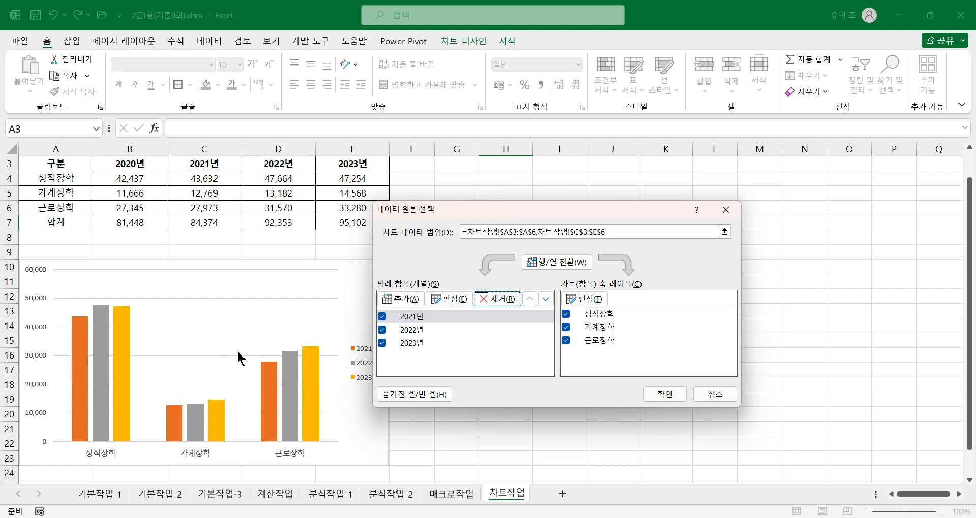
left_click(556, 263)
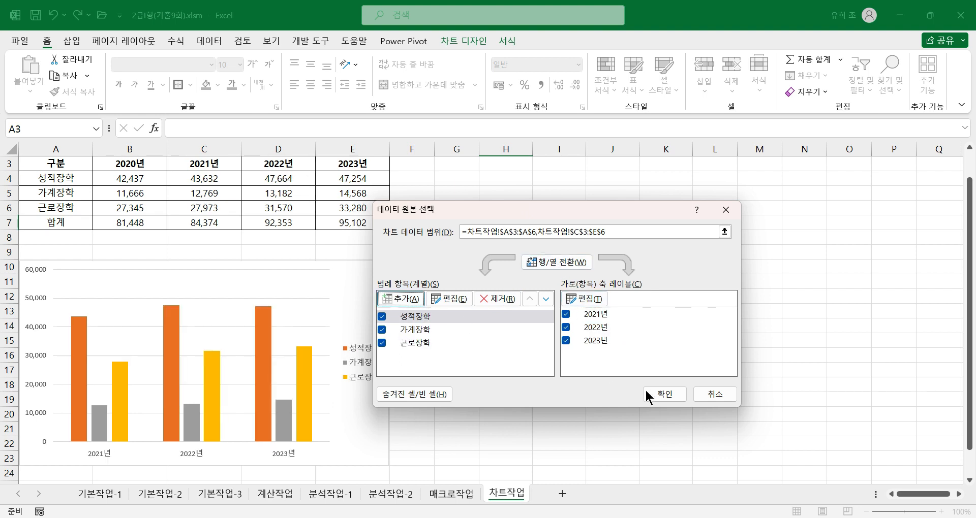
left_click(663, 394)
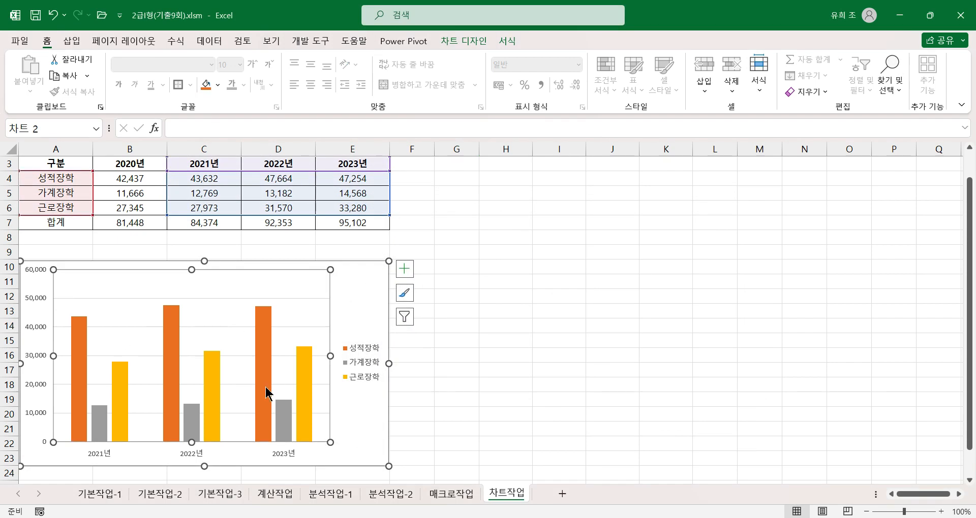
Change the chart type to stacked column (누적 세로 막대형) with the years as categories.
mouse_move(266, 393)
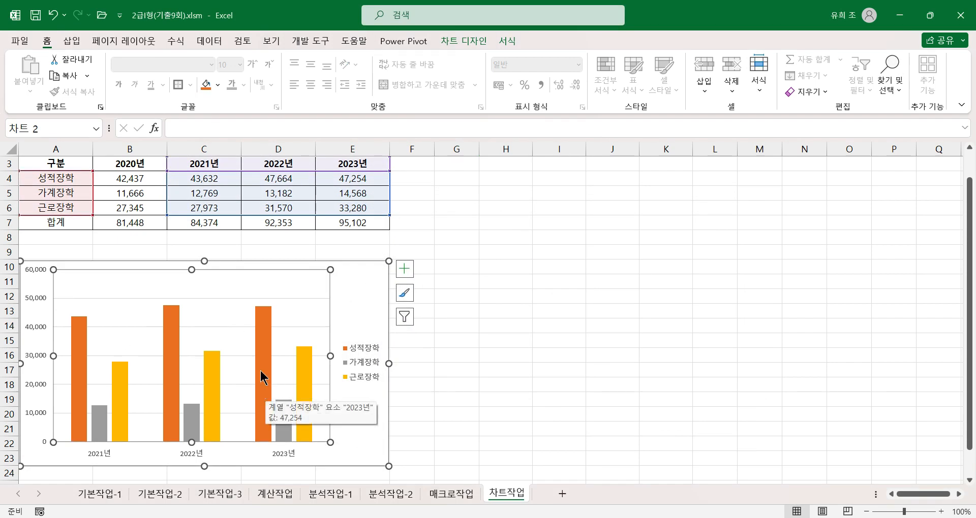
right_click(225, 316)
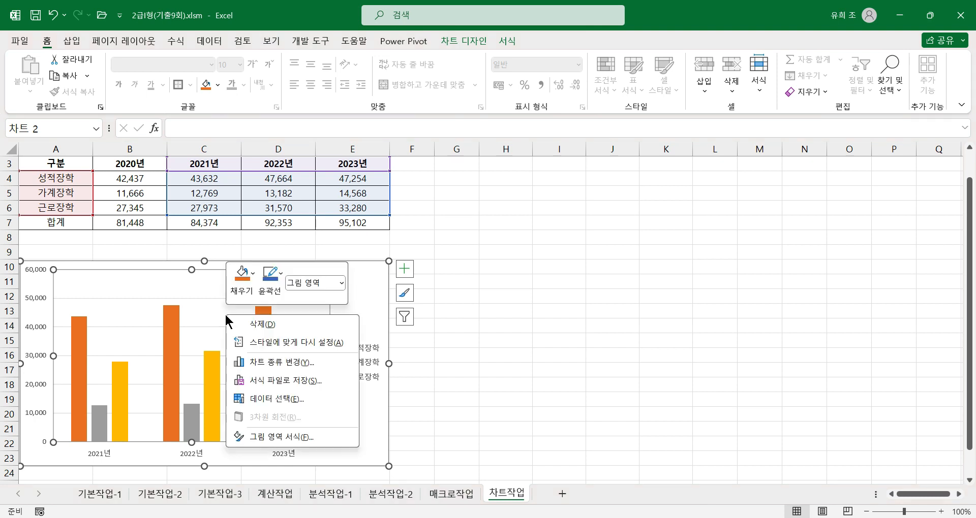
left_click(285, 363)
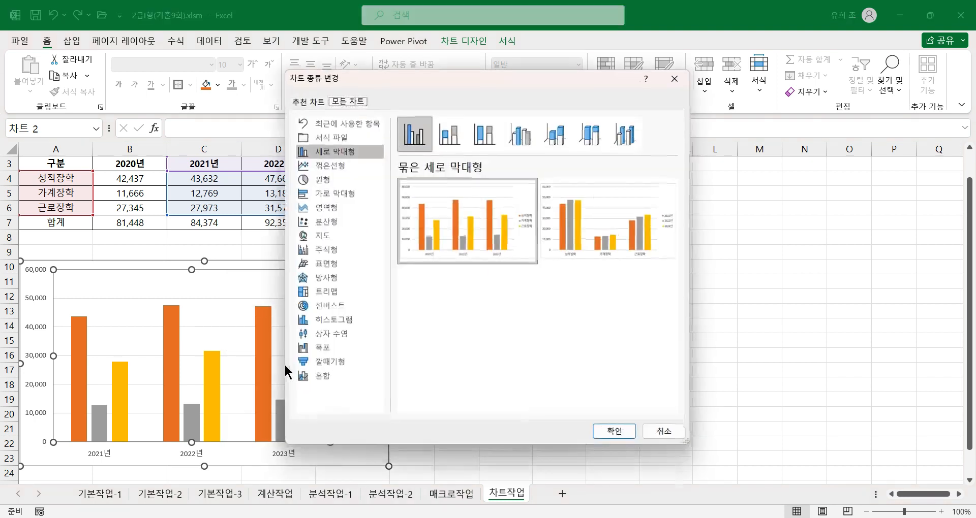
left_click(451, 131)
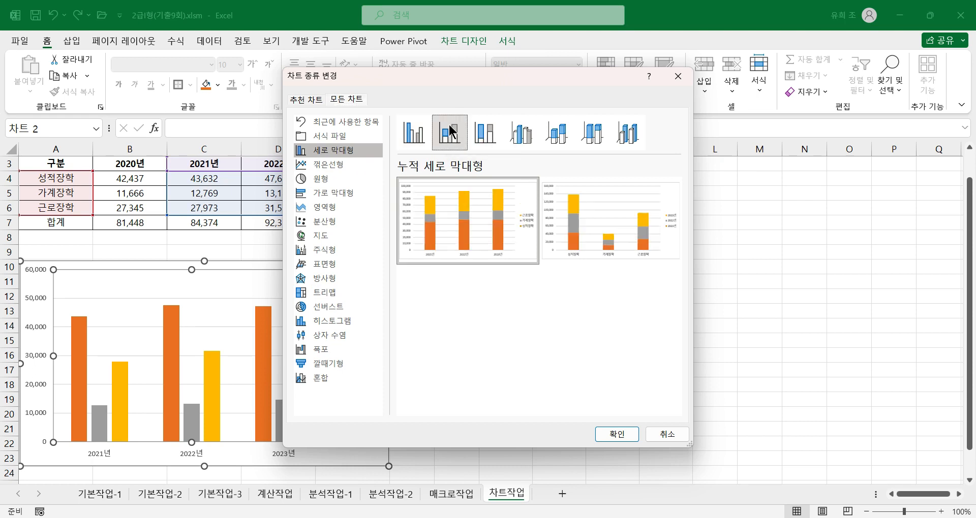
left_click(617, 434)
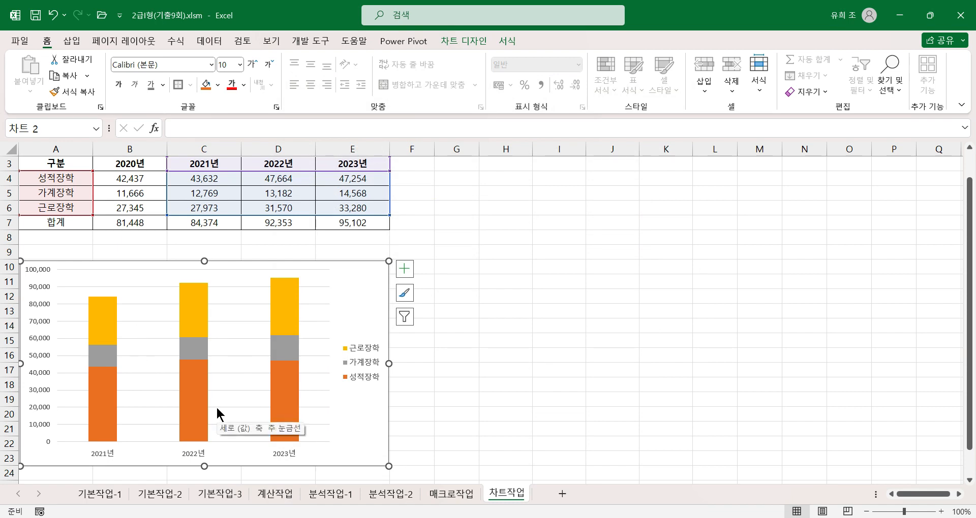
Add a chart title and link it to cell A1 with the formula =차트작업!$A$1.
left_click(404, 269)
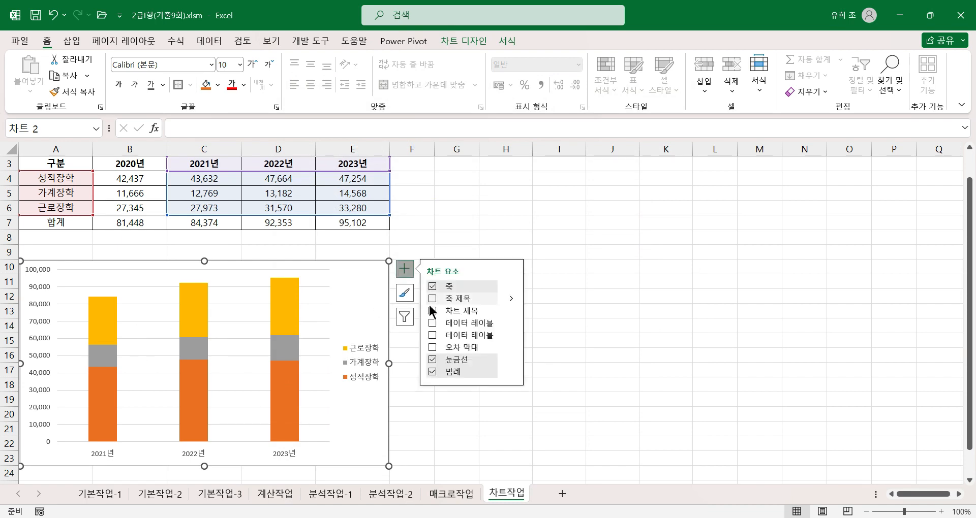
left_click(431, 308)
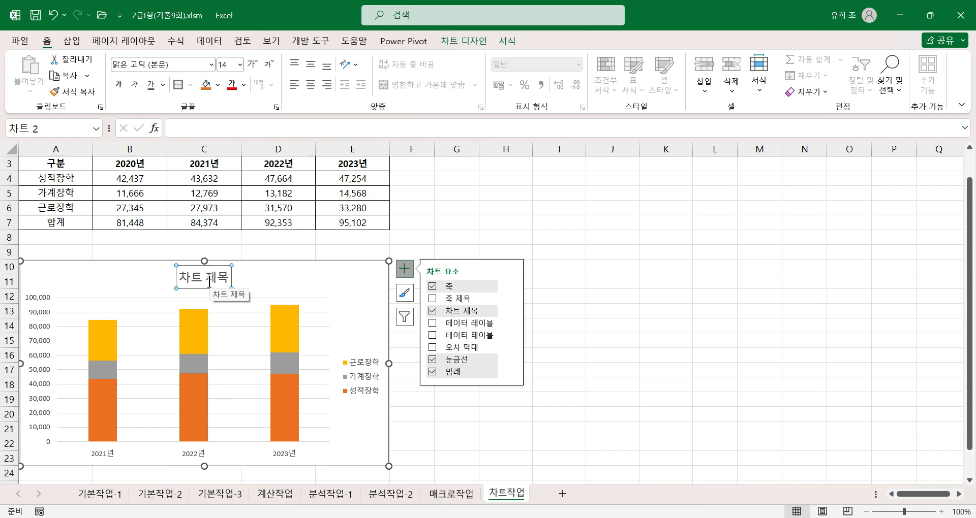
scroll(201, 281, "up", 1)
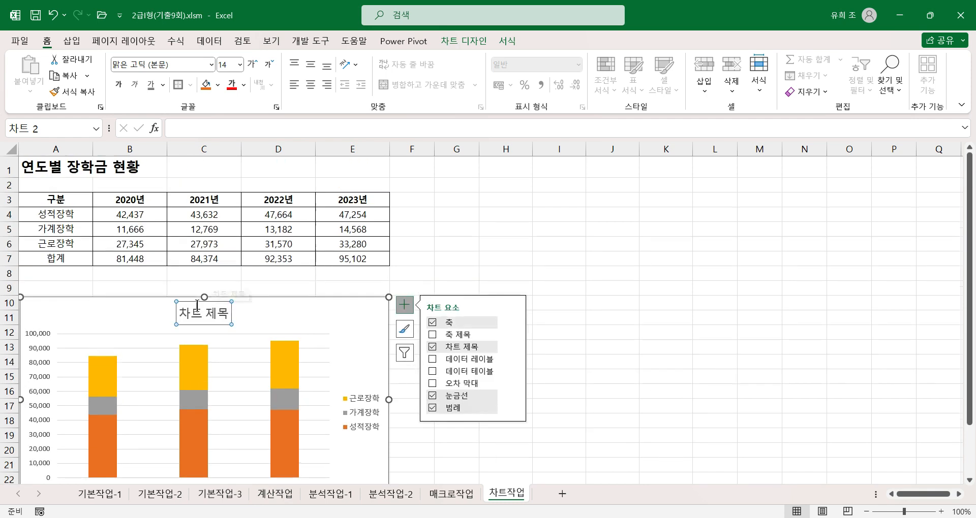
left_click(187, 128)
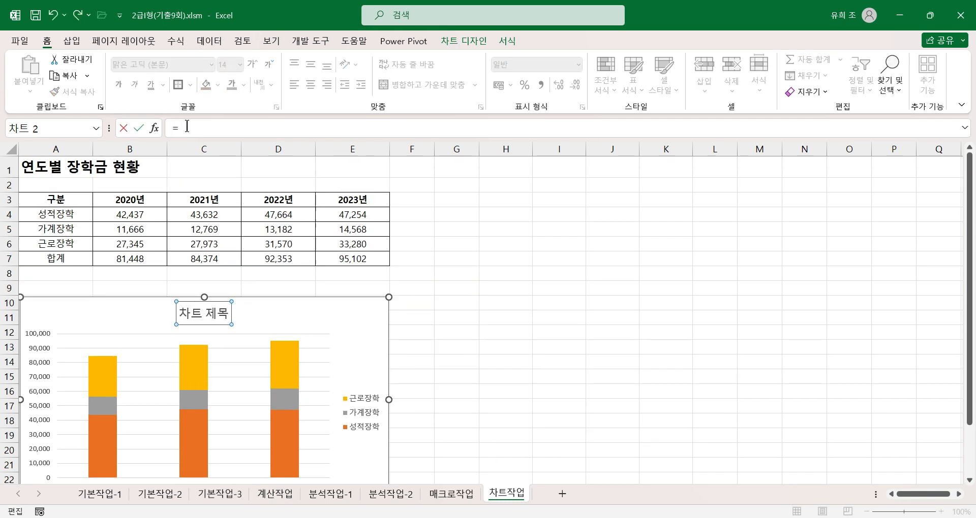
type("=")
left_click(52, 164)
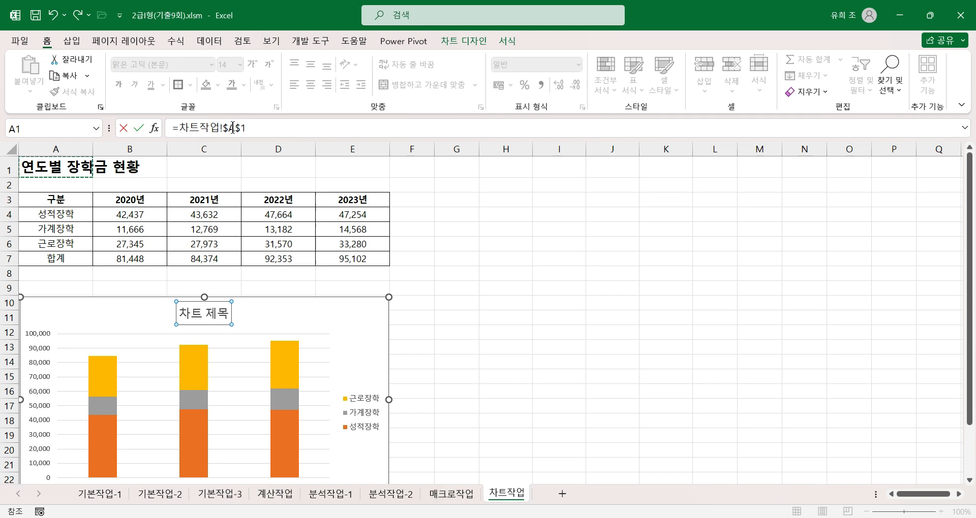
key("Return")
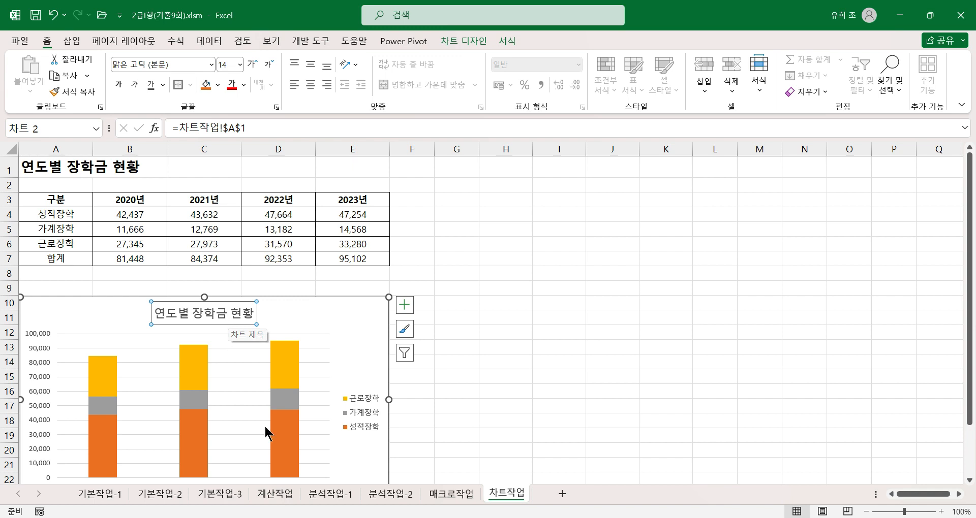
Add data labels to the 근로장학 series only, positioned at the inside end (안쪽 끝에).
left_click(286, 365)
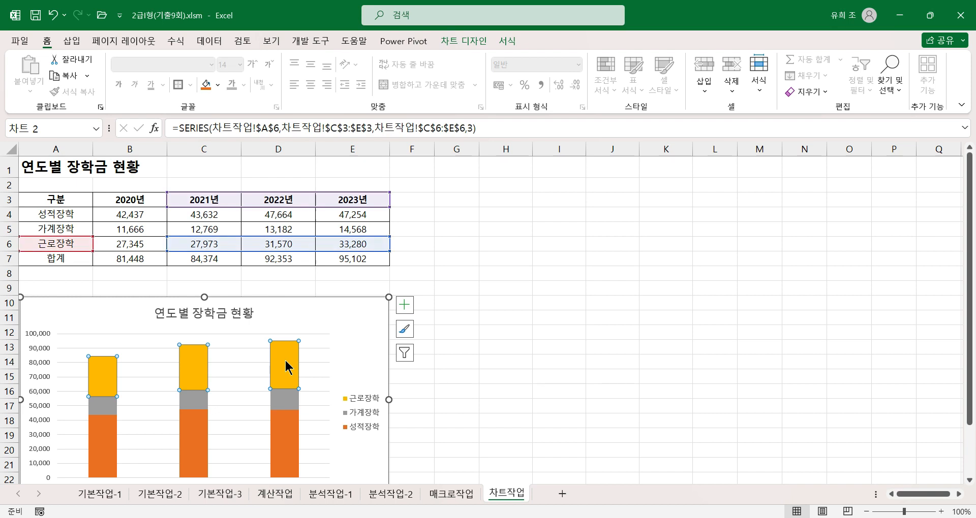
left_click(405, 305)
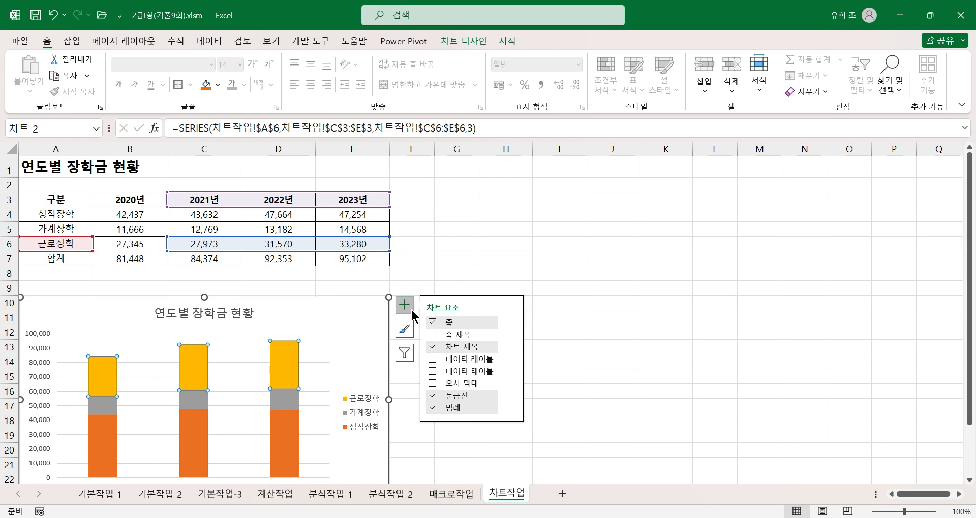
left_click(433, 359)
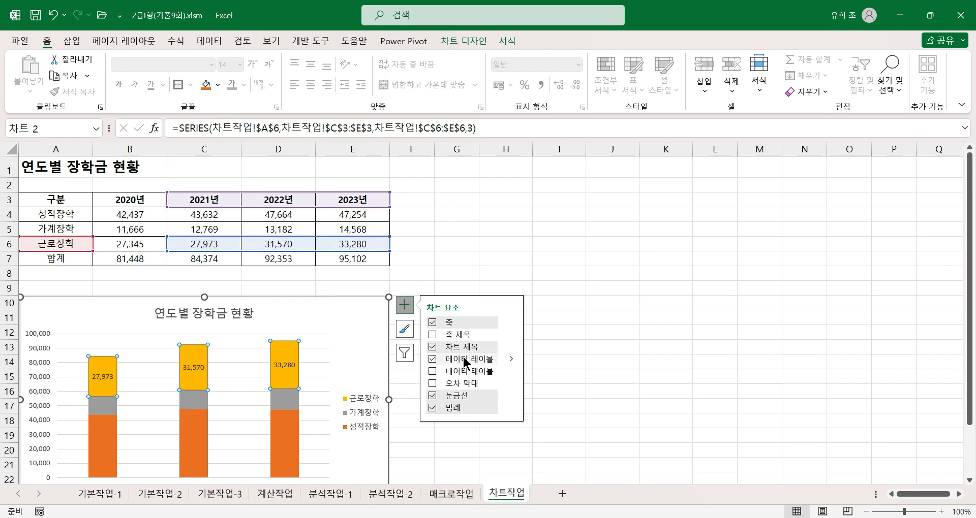
left_click(511, 359)
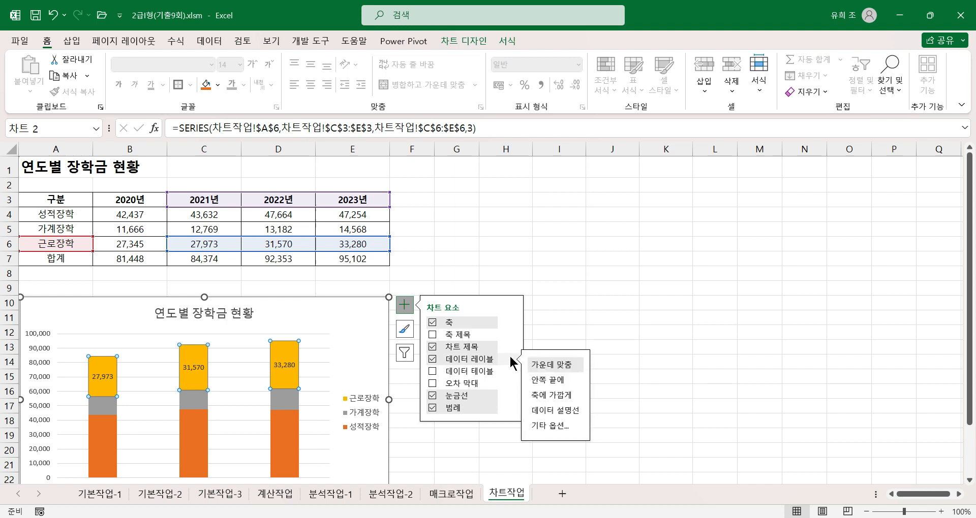
left_click(543, 382)
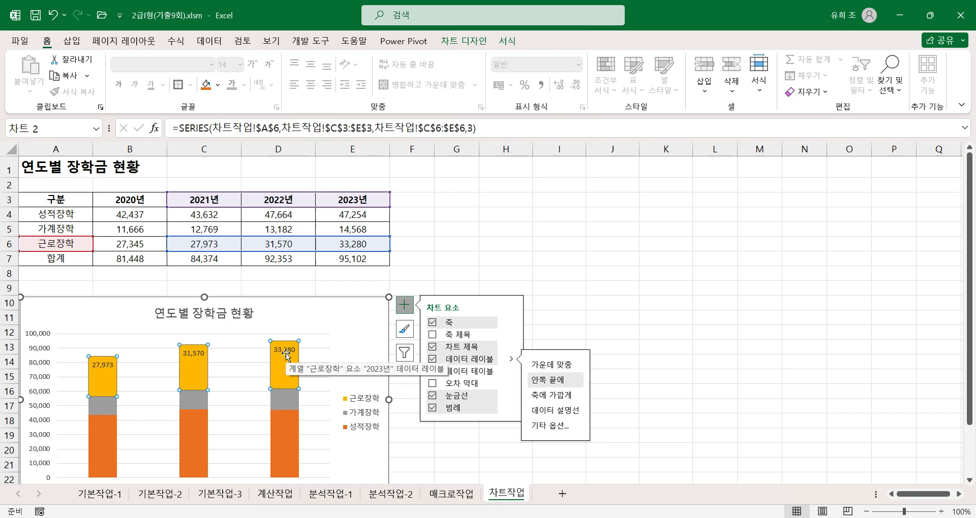
Give the chart area's border rounded corners (둥근 모서리), then deselect the chart and check its appearance.
left_click(359, 320)
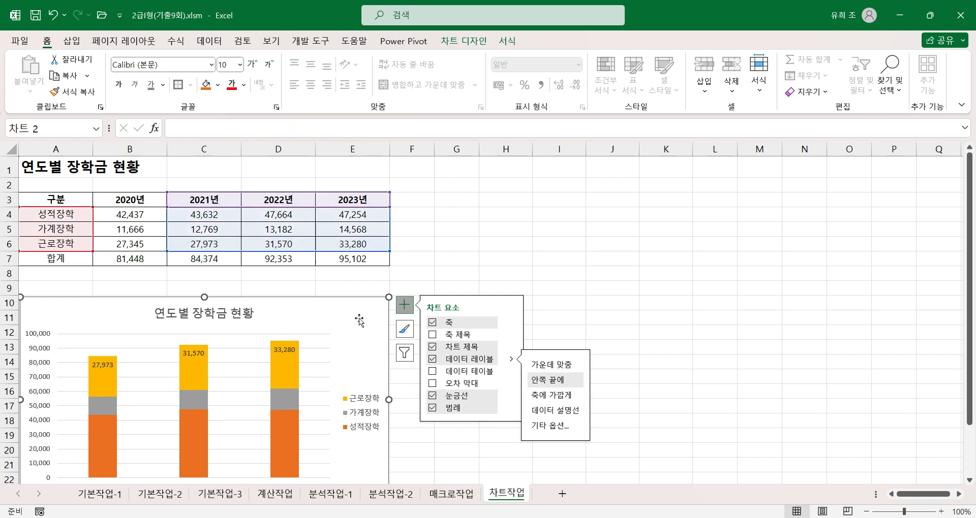
double_click(359, 319)
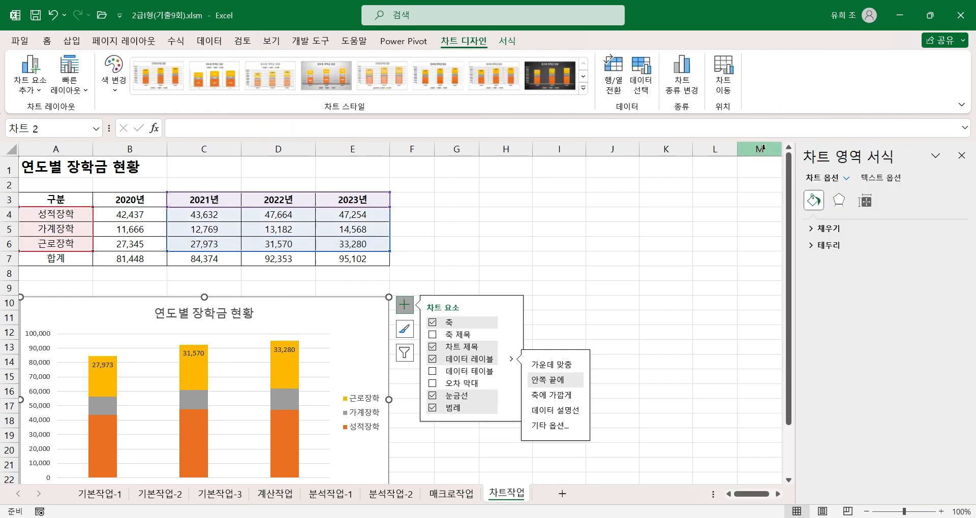
left_click(811, 247)
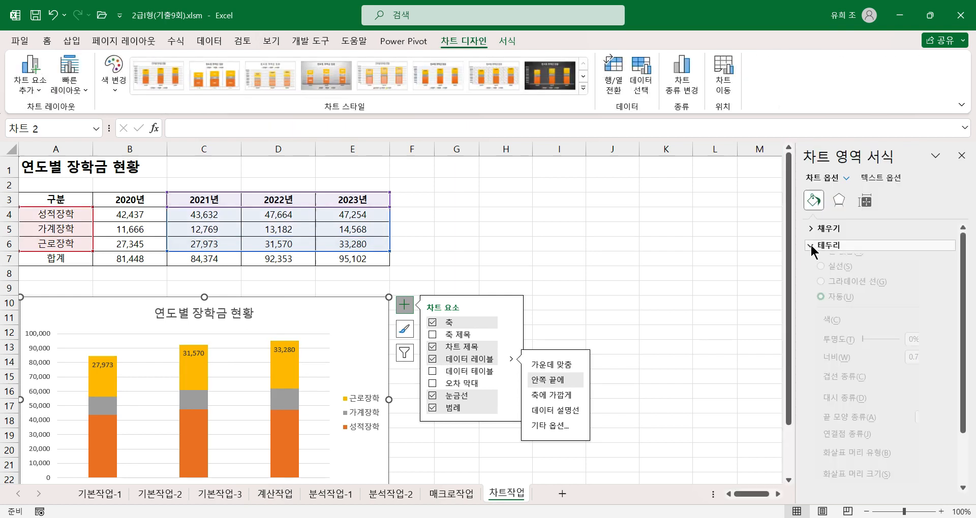
scroll(828, 356, "down", 3)
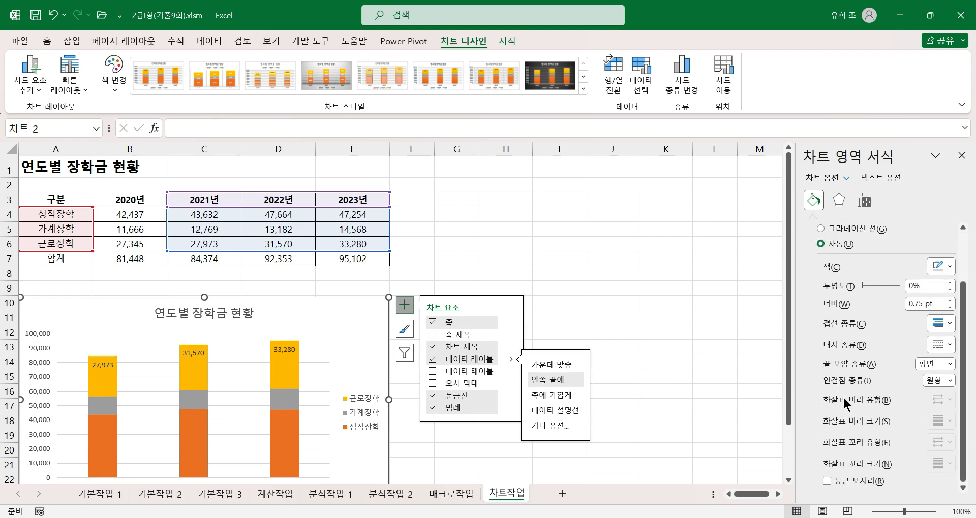
left_click(827, 481)
left_click(462, 237)
scroll(320, 407, "down", 2)
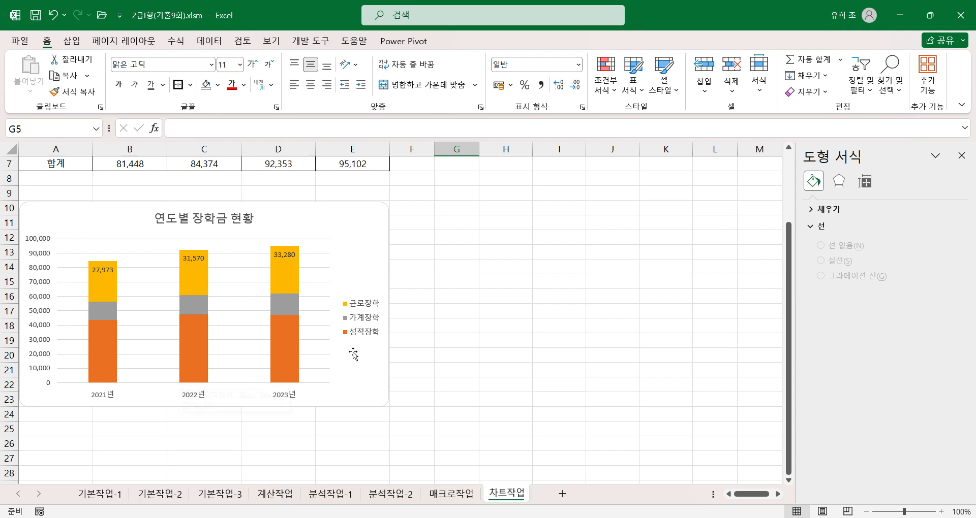
scroll(371, 350, "up", 1)
left_click(421, 309)
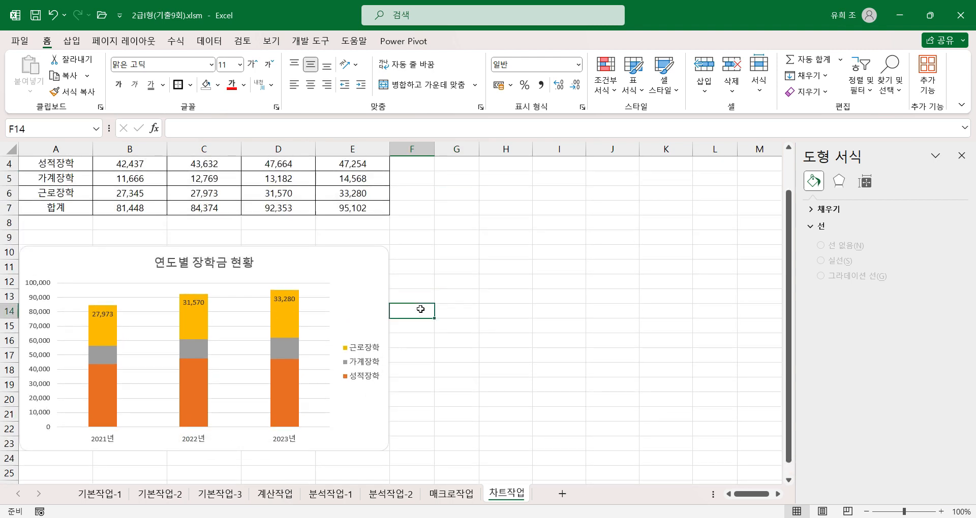